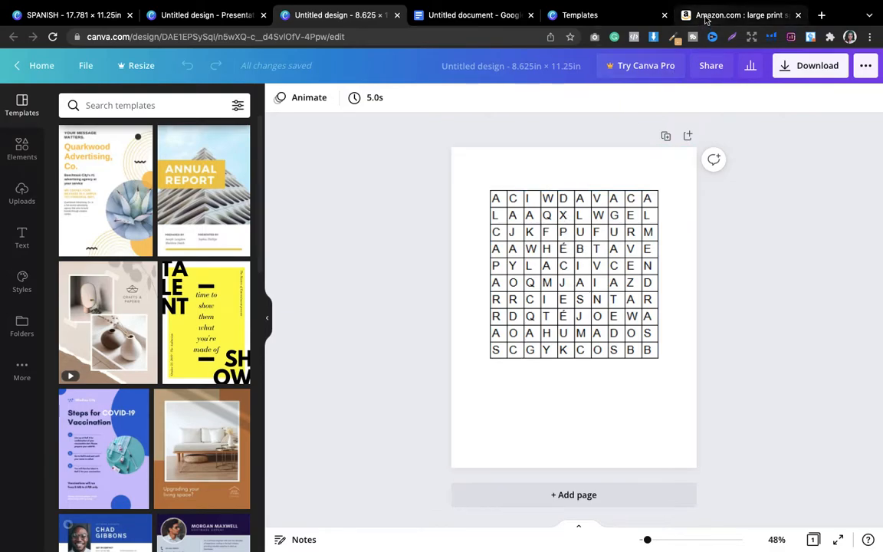
Switch to the Amazon results for "large print spanish word search" and examine the sponsored listings at the start of the results.
left_click(706, 18)
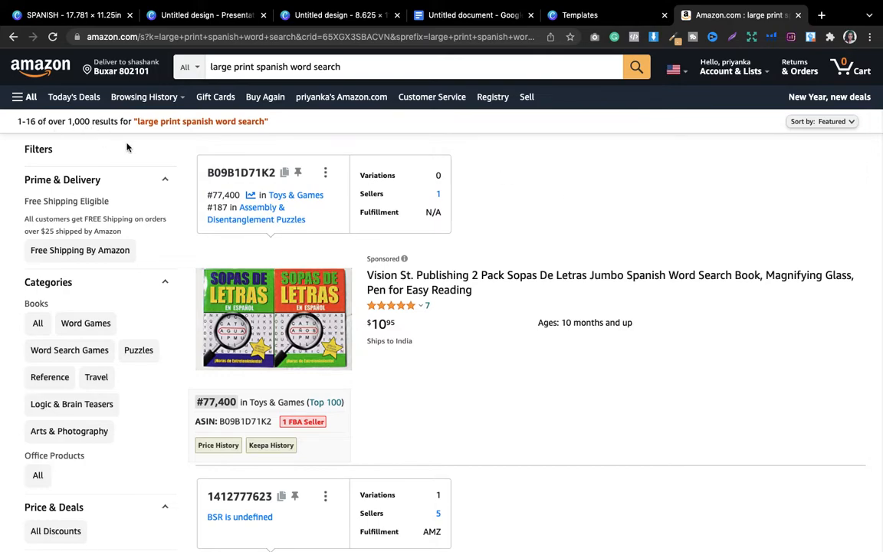
scroll(476, 171, "down", 1)
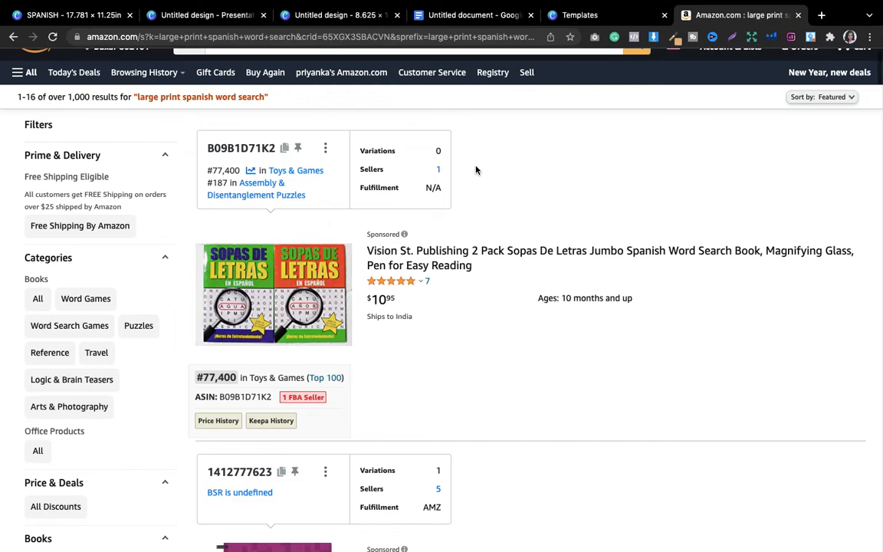
scroll(475, 171, "down", 2)
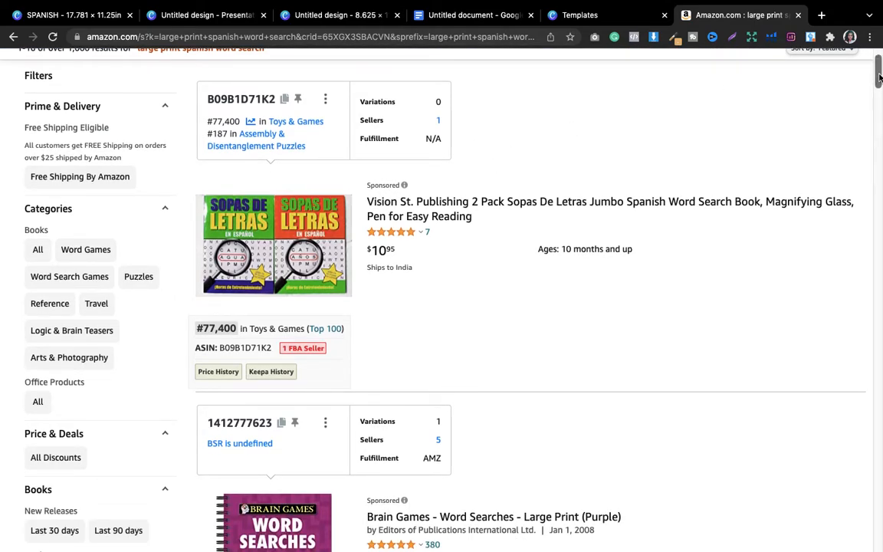
scroll(880, 77, "down", 2)
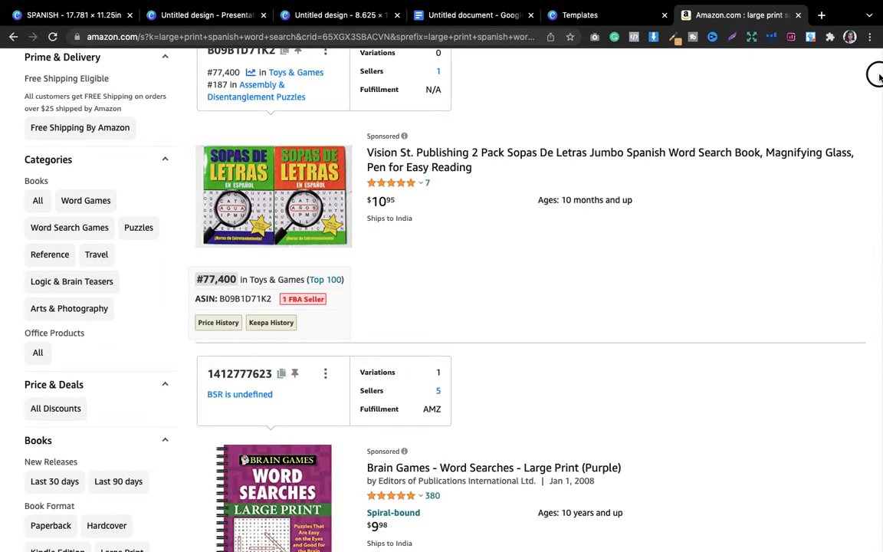
scroll(879, 75, "down", 3)
scroll(878, 70, "up", 5)
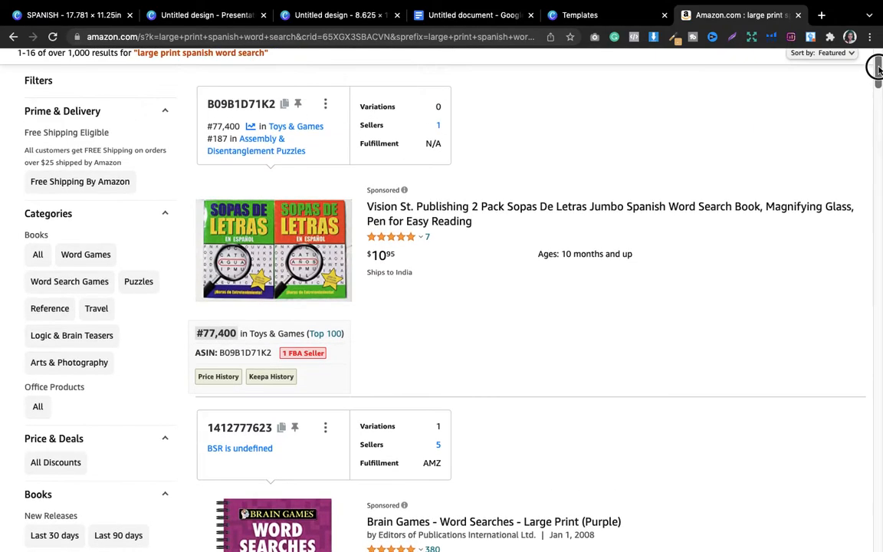
scroll(879, 69, "down", 1)
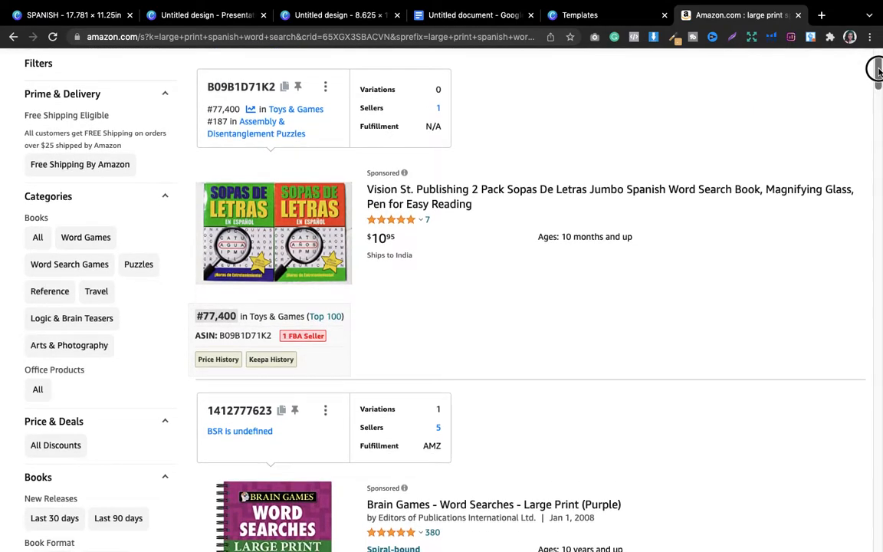
scroll(878, 71, "down", 3)
scroll(878, 71, "up", 5)
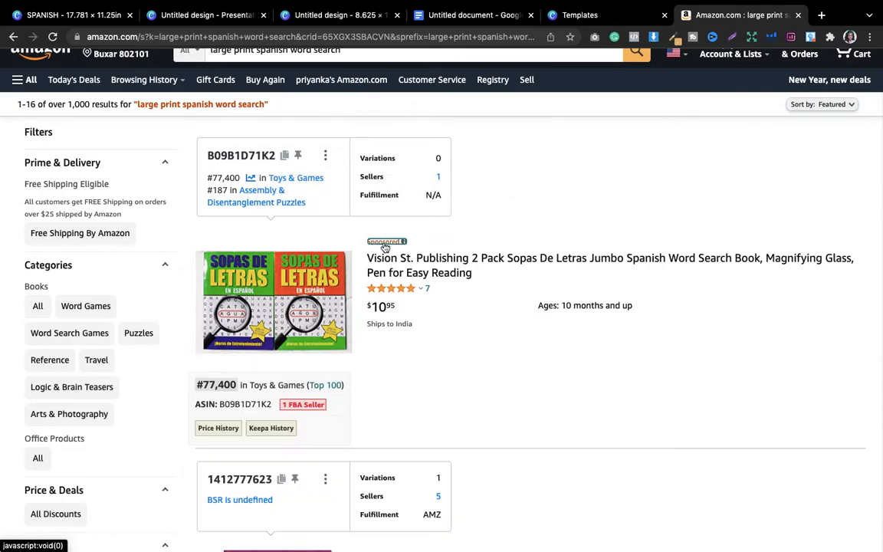
mouse_move(385, 246)
scroll(537, 203, "down", 1)
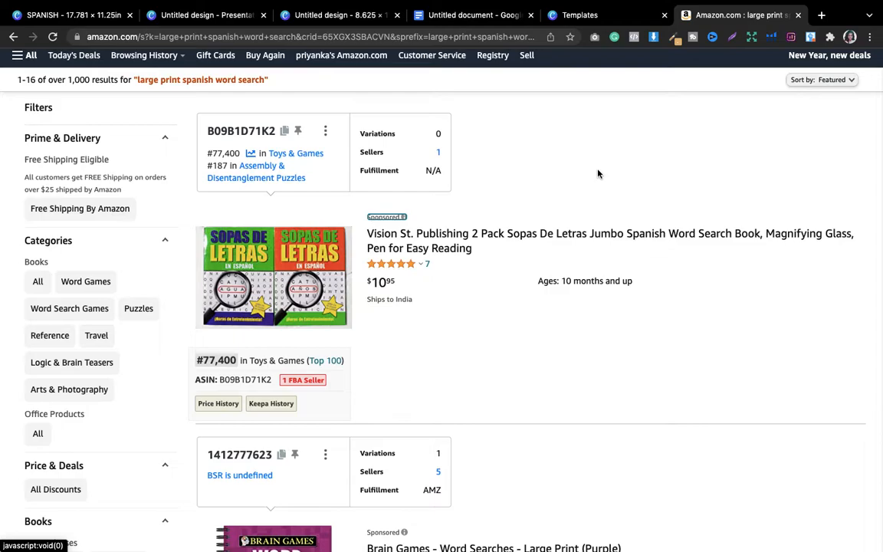
scroll(599, 174, "down", 1)
scroll(879, 76, "down", 1)
Check the best seller rank and product details of the Spanish Word Search Large Print 200 puzzles book.
left_click_drag(879, 75, 879, 96)
left_click(404, 165)
scroll(753, 157, "down", 5)
scroll(754, 157, "down", 7)
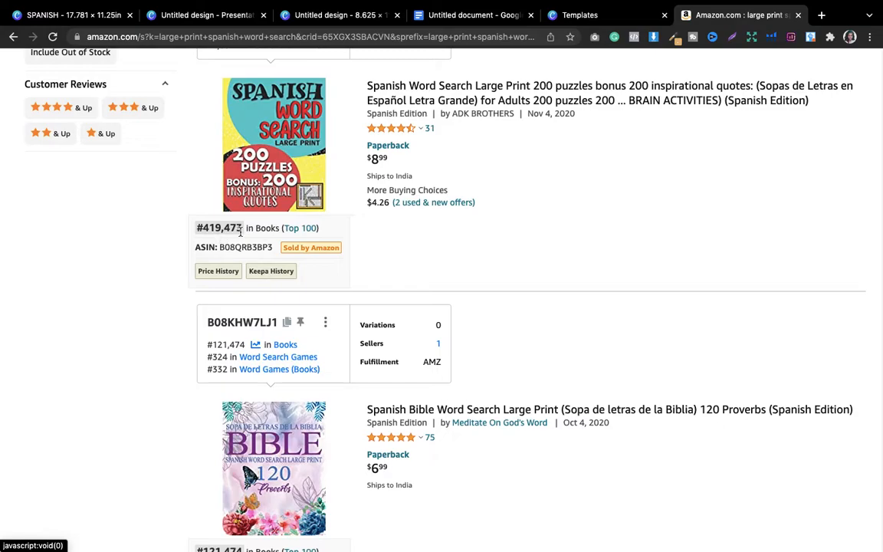
mouse_move(265, 171)
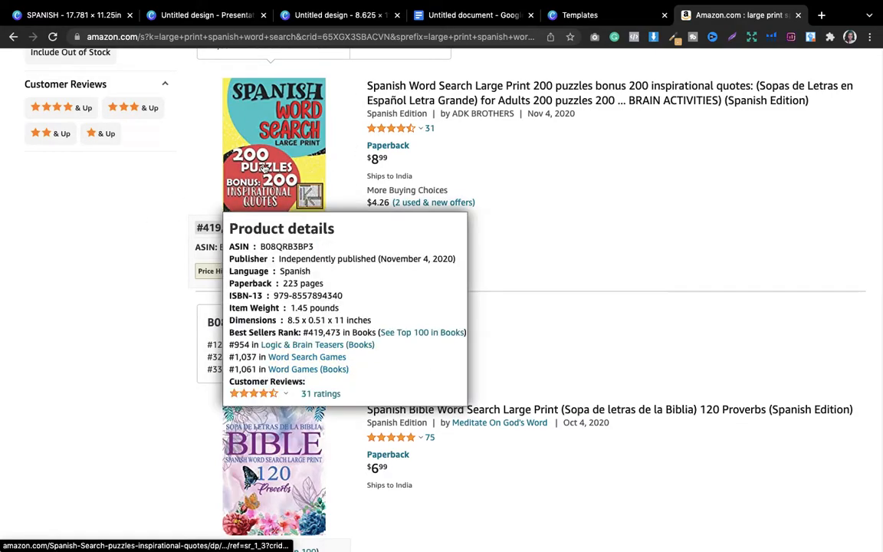
scroll(548, 159, "down", 2)
scroll(548, 159, "down", 5)
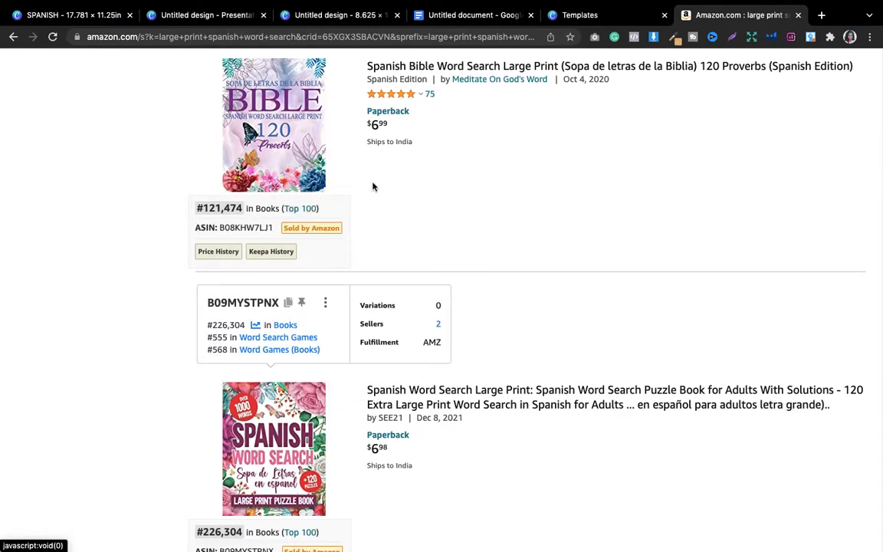
Check the product details of the Spanish Bible Word Search book and view the DS Amazon Quick View extension's settings.
scroll(373, 187, "up", 1)
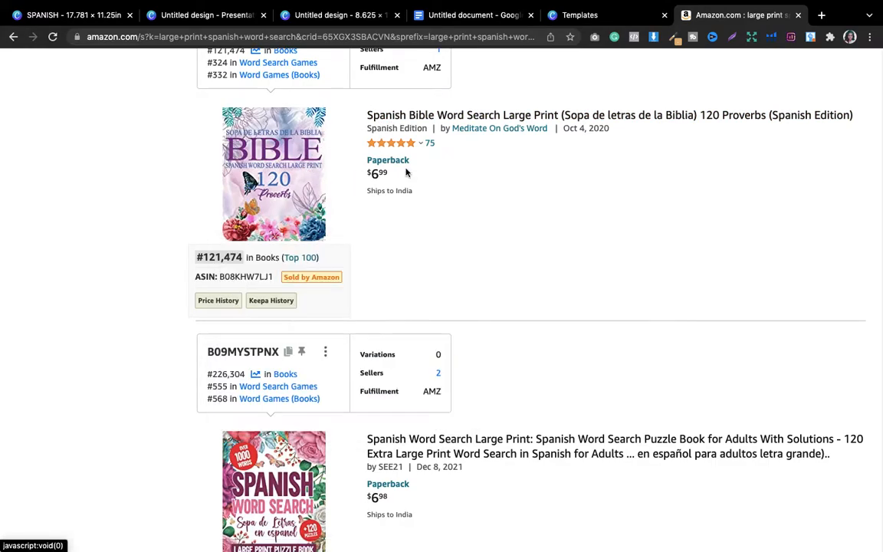
mouse_move(317, 159)
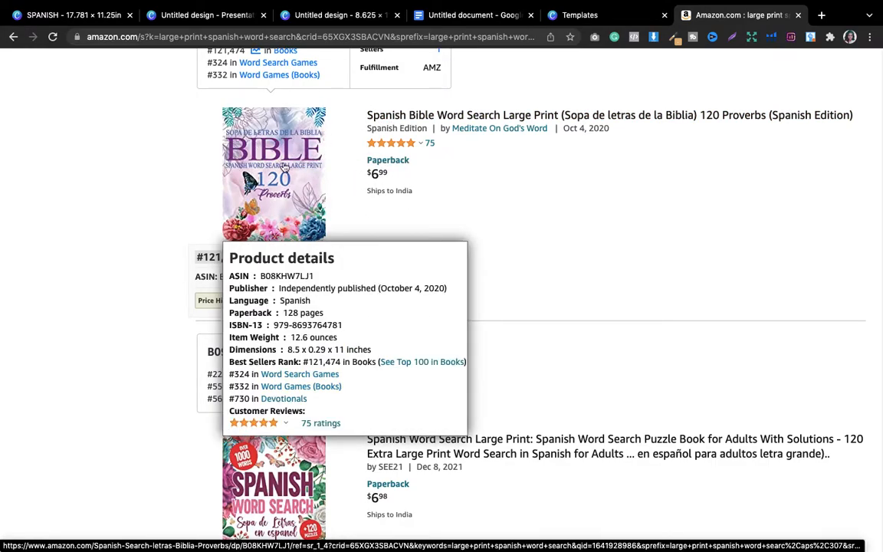
mouse_move(218, 164)
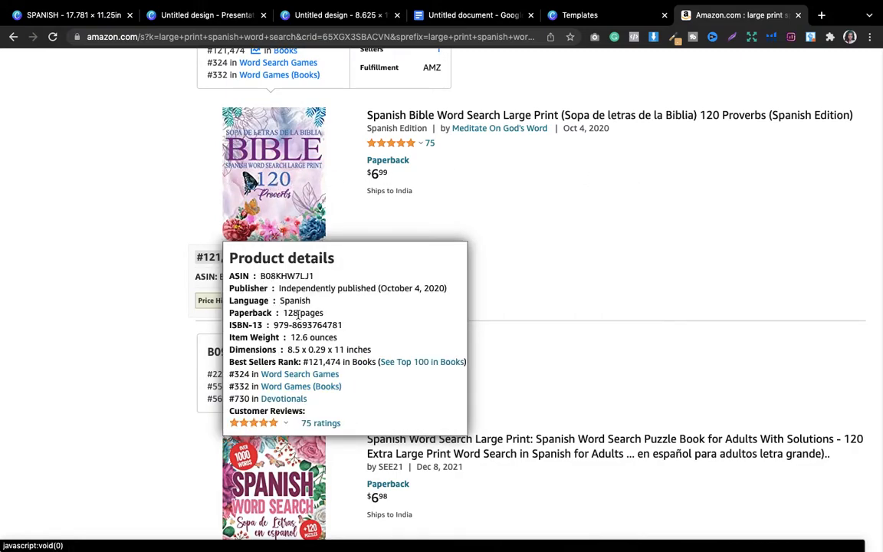
left_click(810, 37)
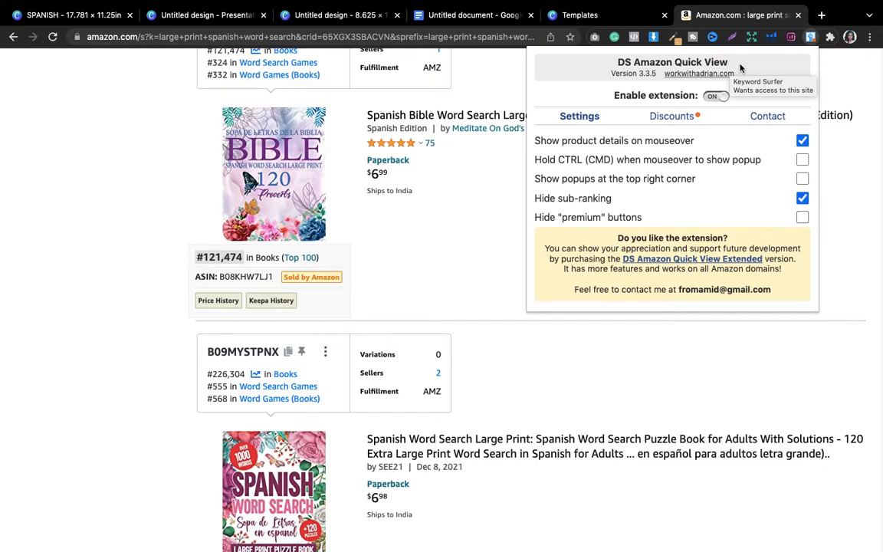
left_click(459, 224)
Examine the ranks and publication dates of the December 2021 Spanish word search books from SEE21 and JW Publishing.
scroll(459, 223, "down", 1)
scroll(459, 223, "down", 5)
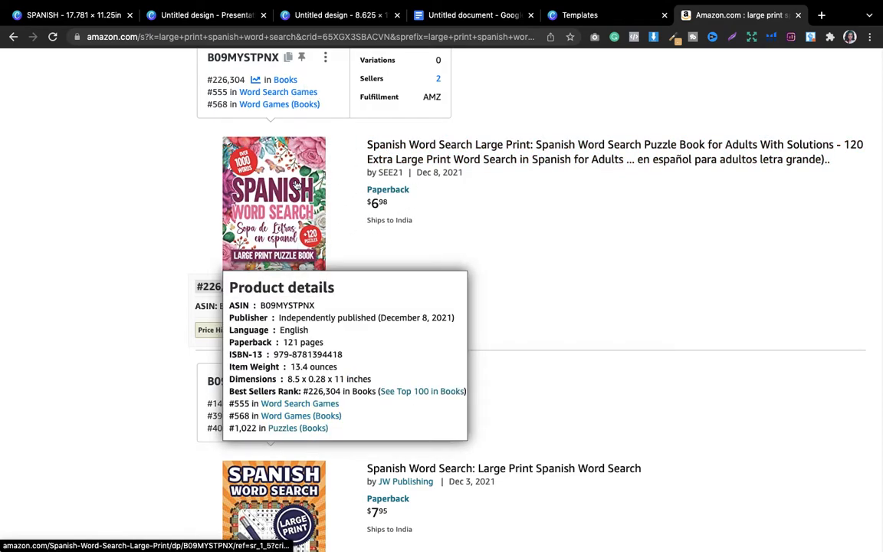
scroll(521, 237, "down", 5)
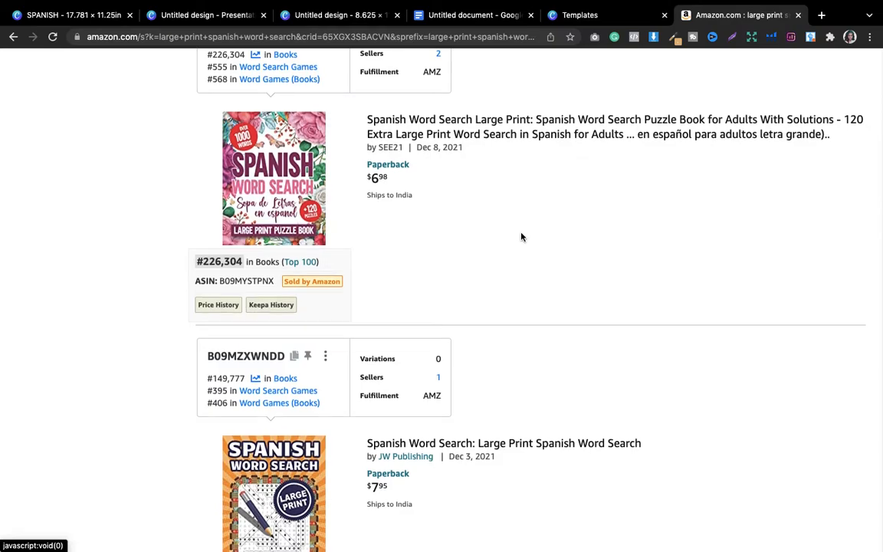
scroll(521, 237, "down", 3)
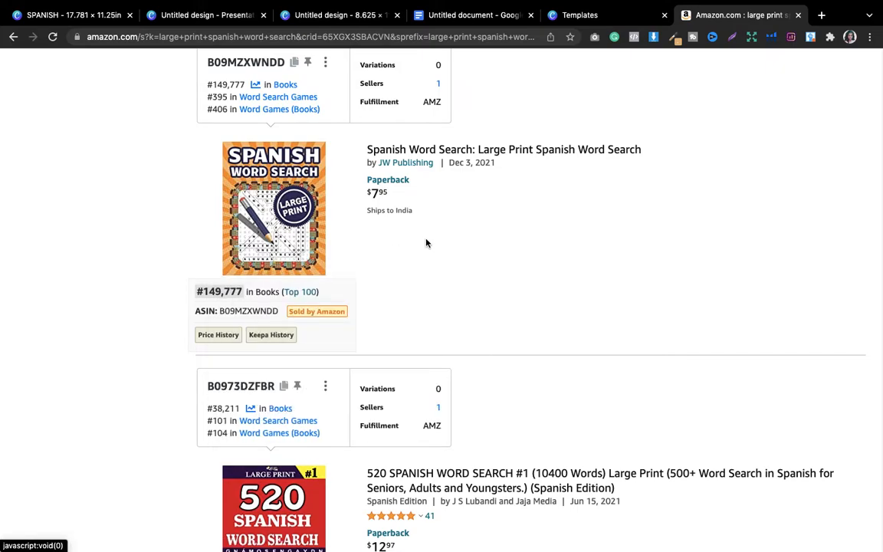
scroll(370, 190, "up", 5)
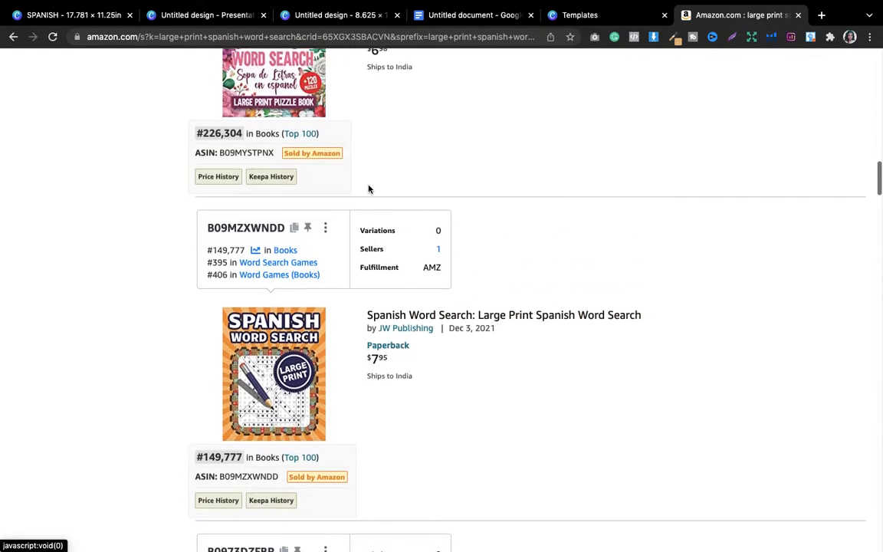
Return to the start of the results and view the search suggestions for "large print spanish word search".
left_click_drag(879, 180, 868, 75)
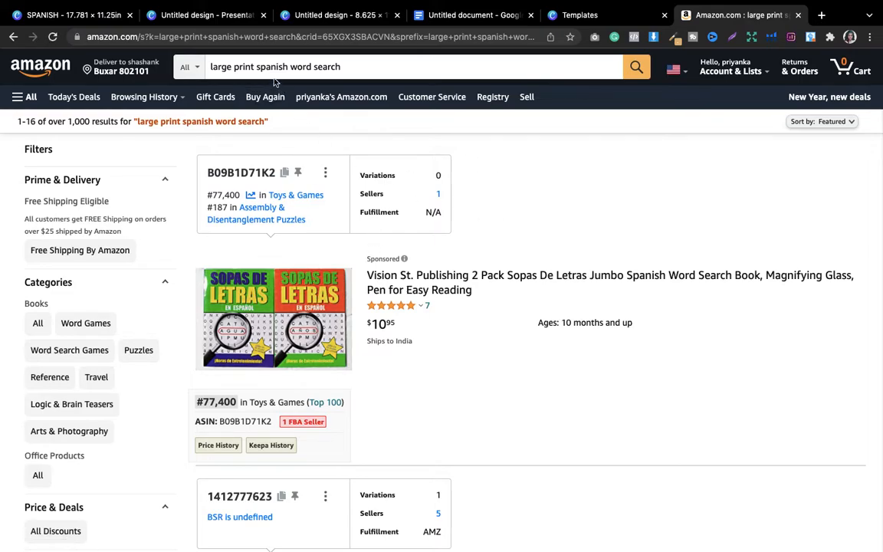
left_click_drag(345, 67, 203, 63)
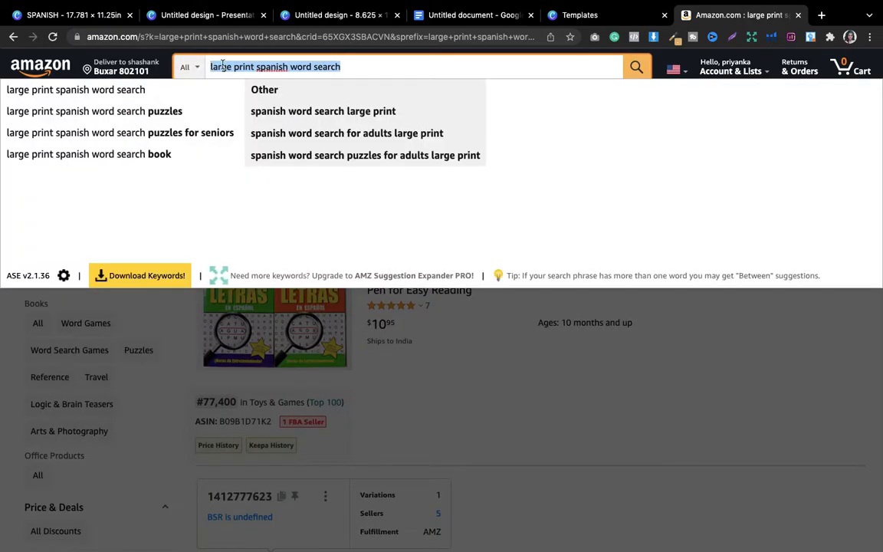
left_click(615, 398)
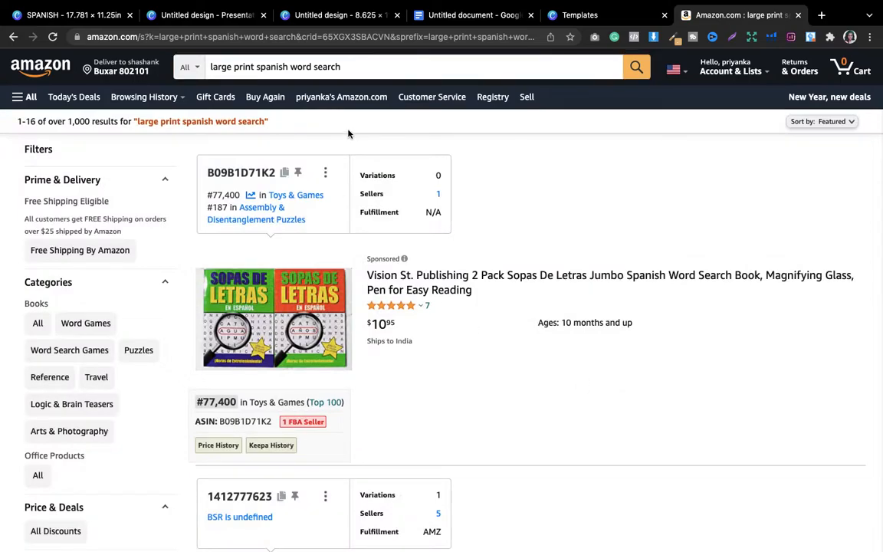
Review the "What we're gonna cover" slide in Canva and find the 520 SPANISH WORD SEARCH #1 listing back on Amazon.
left_click(83, 16)
left_click(179, 17)
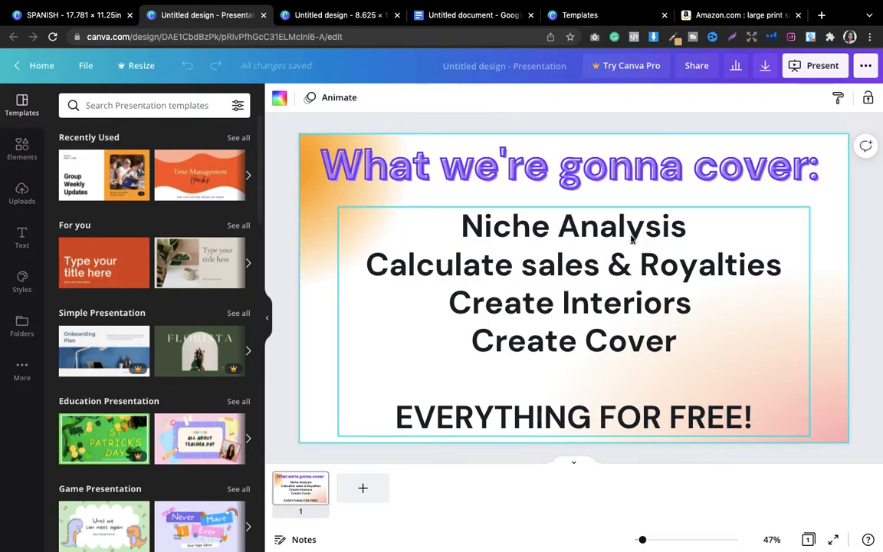
left_click(700, 19)
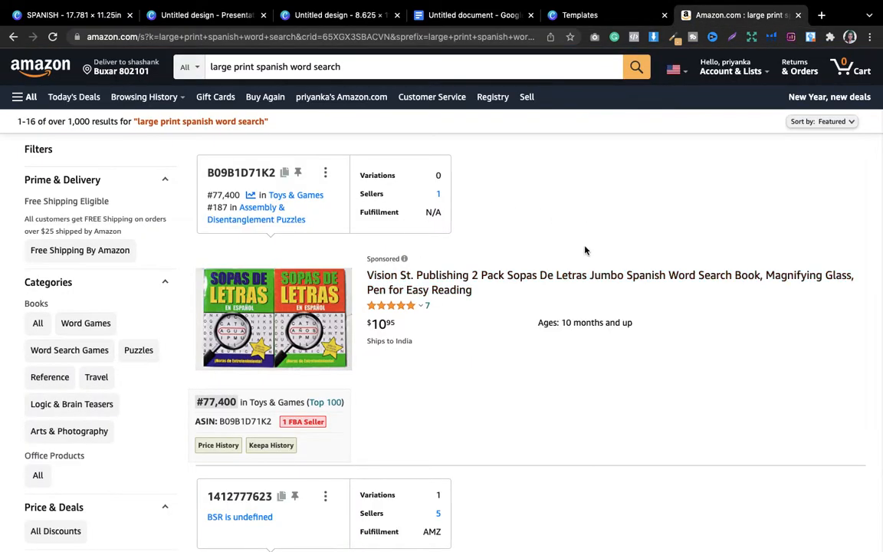
scroll(690, 167, "down", 2)
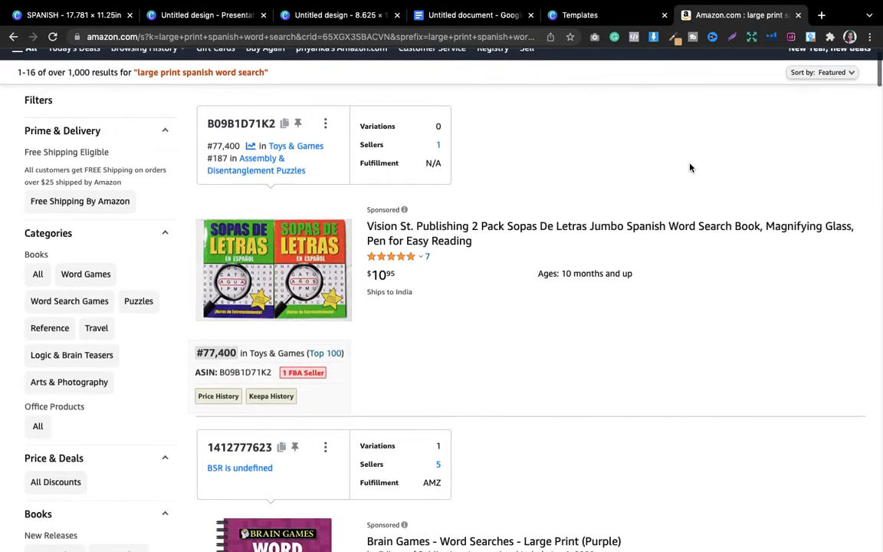
left_click_drag(879, 83, 842, 217)
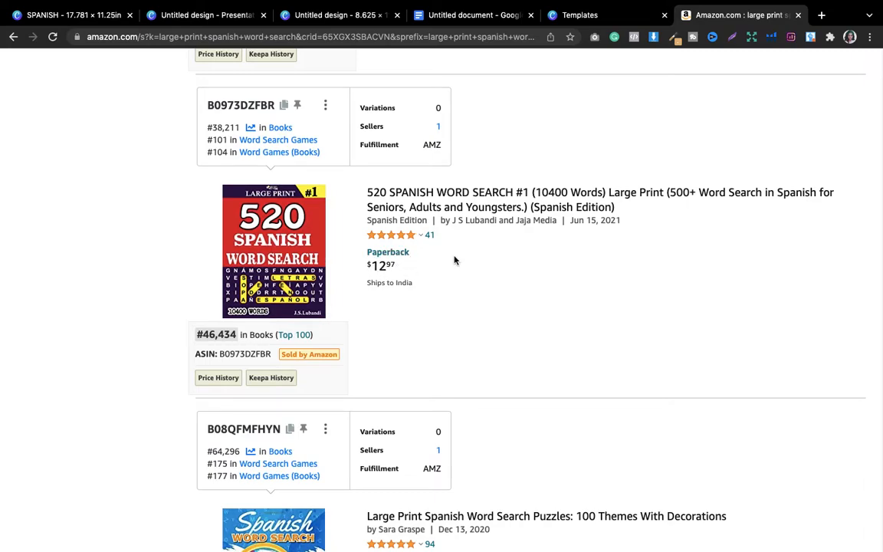
Search Google for "ACKPUBLISHING" in a new tab and open TCK Publishing's Amazon Book Sales Calculator.
left_click(821, 16)
type("ac")
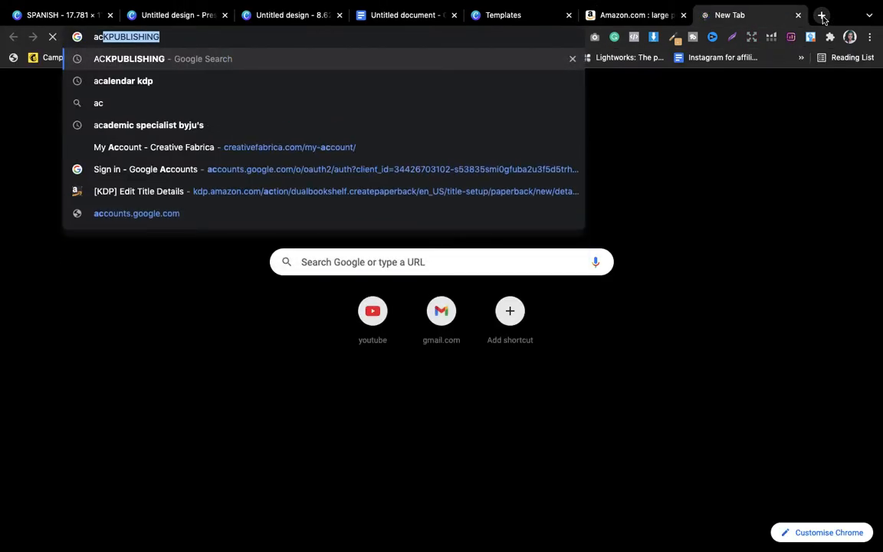
key("Return")
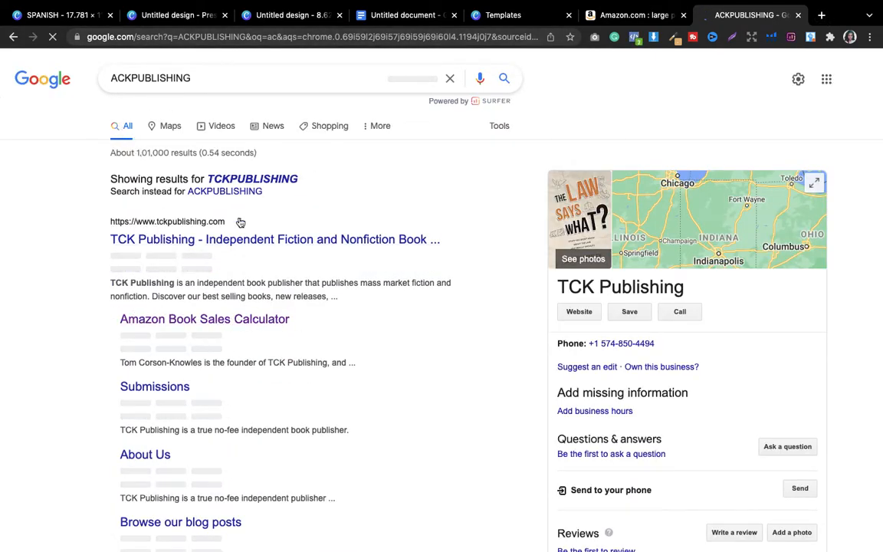
left_click(200, 322)
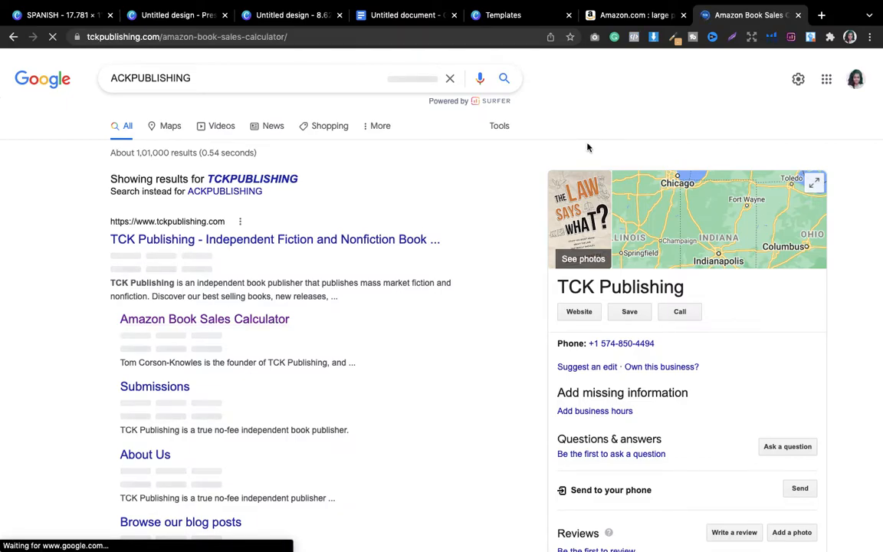
scroll(525, 153, "down", 5)
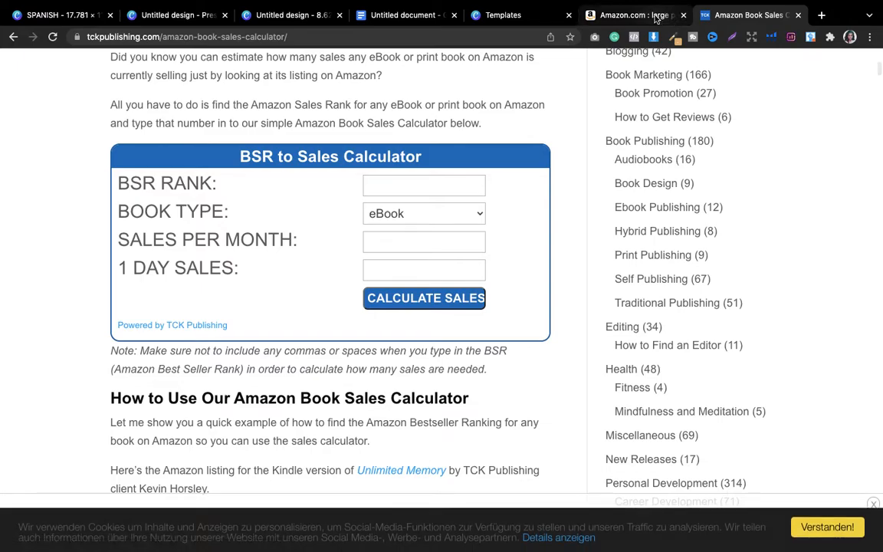
Copy the 520 SPANISH WORD SEARCH book's rank from Amazon and enter it without a comma as BSR rank 46434 in the calculator.
left_click(661, 15)
left_click_drag(198, 334, 235, 334)
key("ctrl+c")
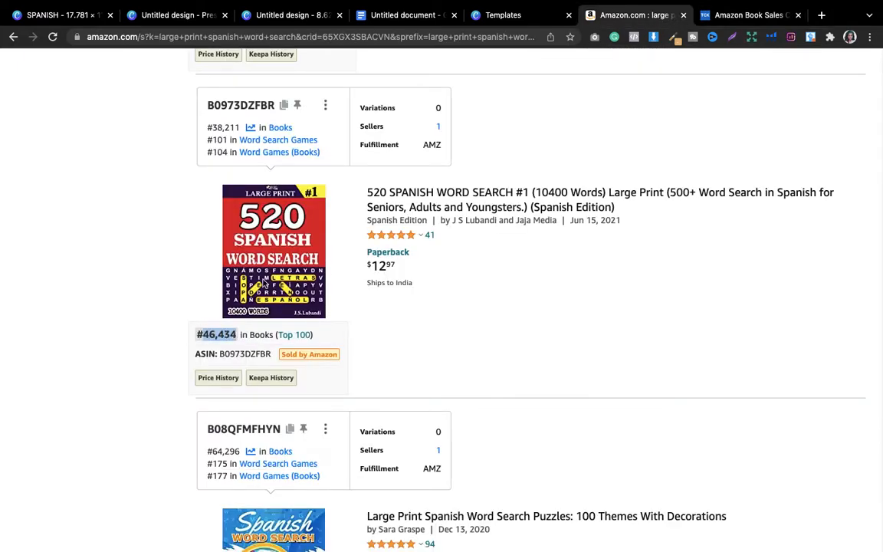
left_click(725, 16)
left_click(383, 185)
key("ctrl+v")
left_click(383, 185)
key("BackSpace")
Set the book type to Book, calculate the sales and check the one-day sales estimate.
left_click(449, 220)
left_click(417, 232)
left_click(406, 304)
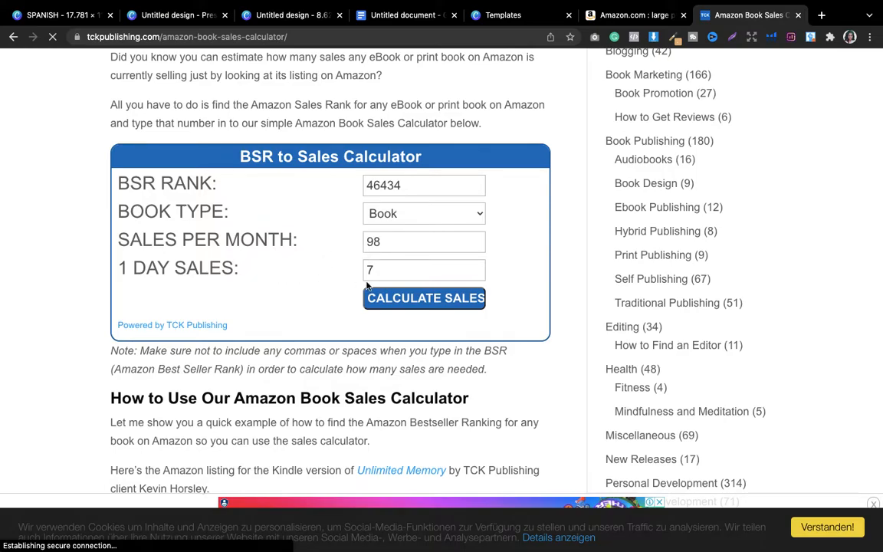
left_click_drag(376, 274, 348, 278)
left_click(391, 269)
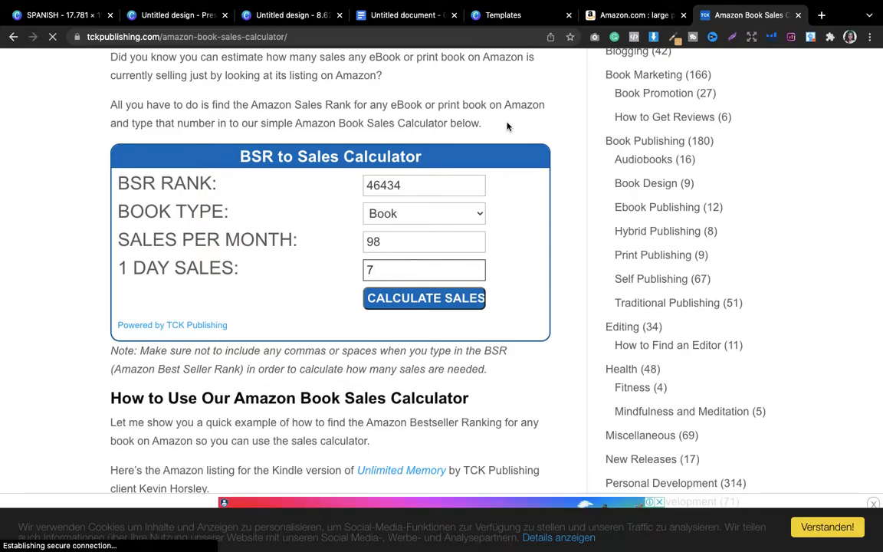
Replace the BSR rank with 300000 and calculate the estimated sales for a Book.
double_click(393, 187)
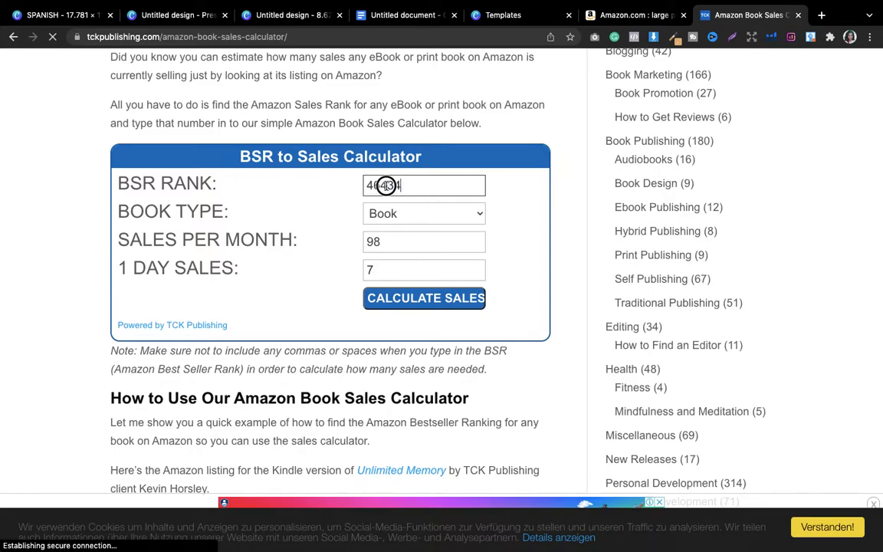
key("BackSpace")
type("300000")
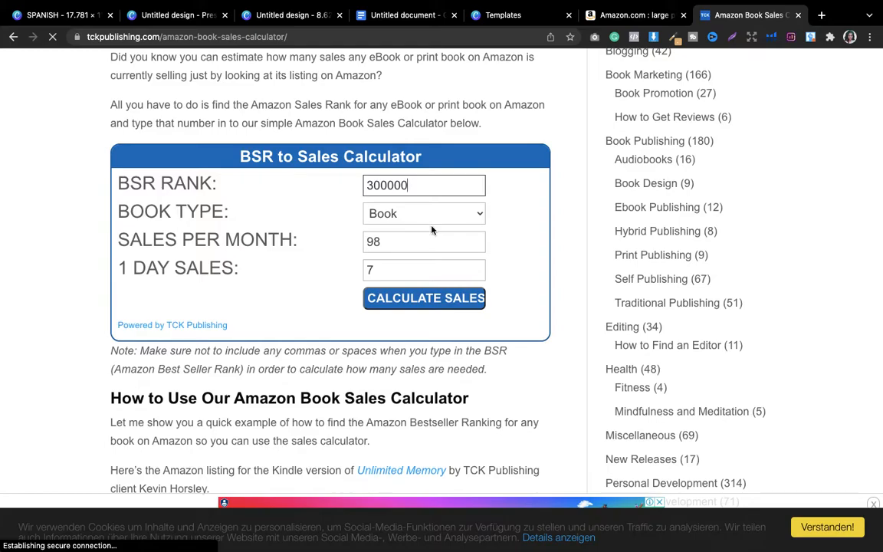
left_click(398, 302)
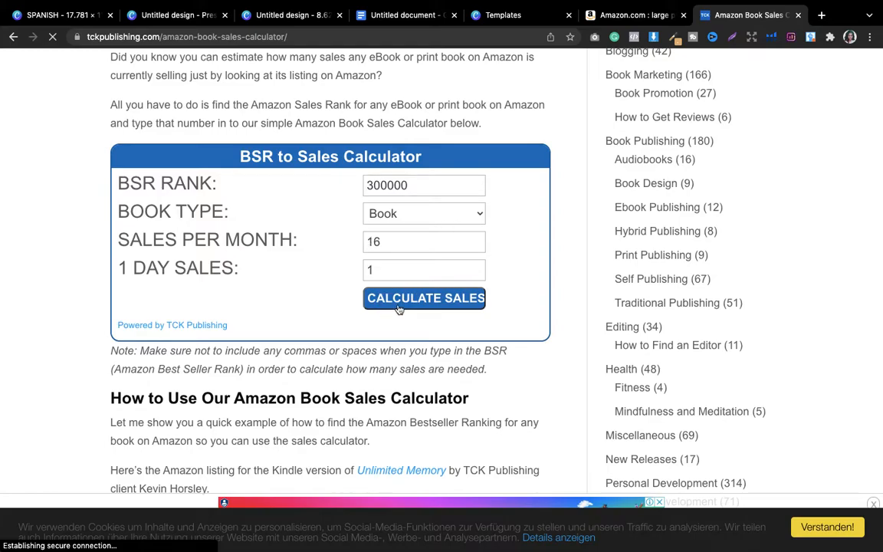
left_click(410, 300)
Reload the calculator page and try to calculate sales for book type Book with BSR rank 300000.
left_click(53, 37)
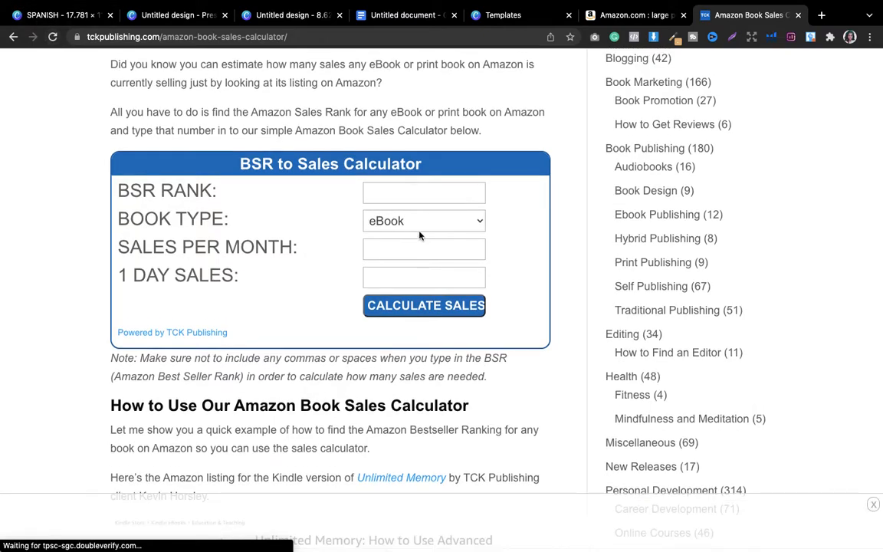
left_click(433, 223)
left_click(396, 197)
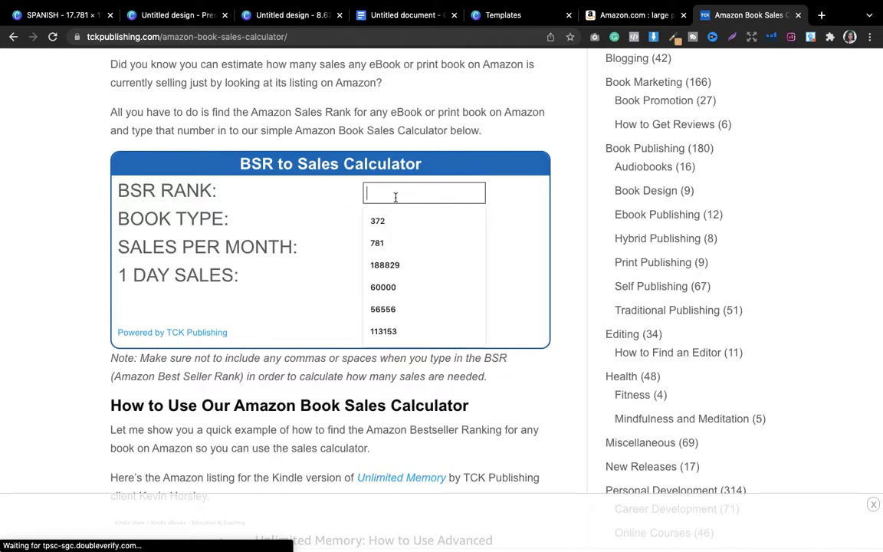
type("30000")
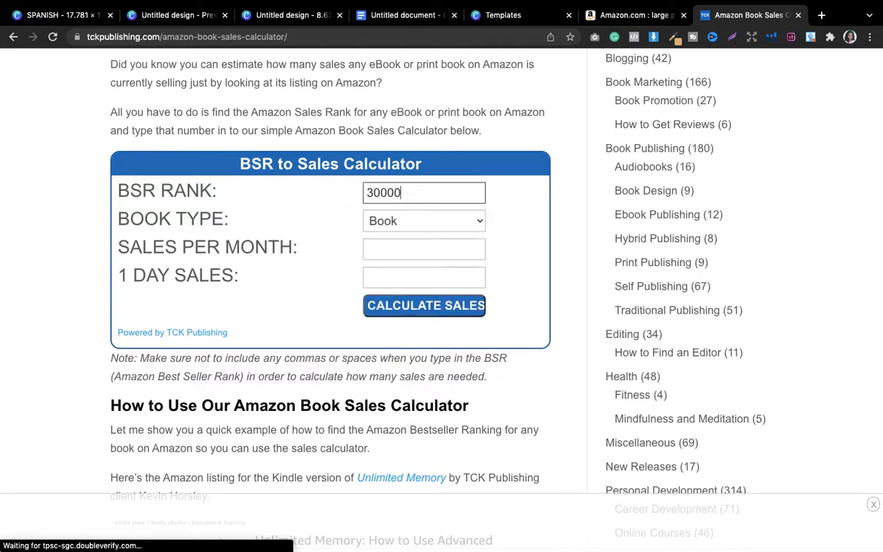
type("0")
left_click(430, 312)
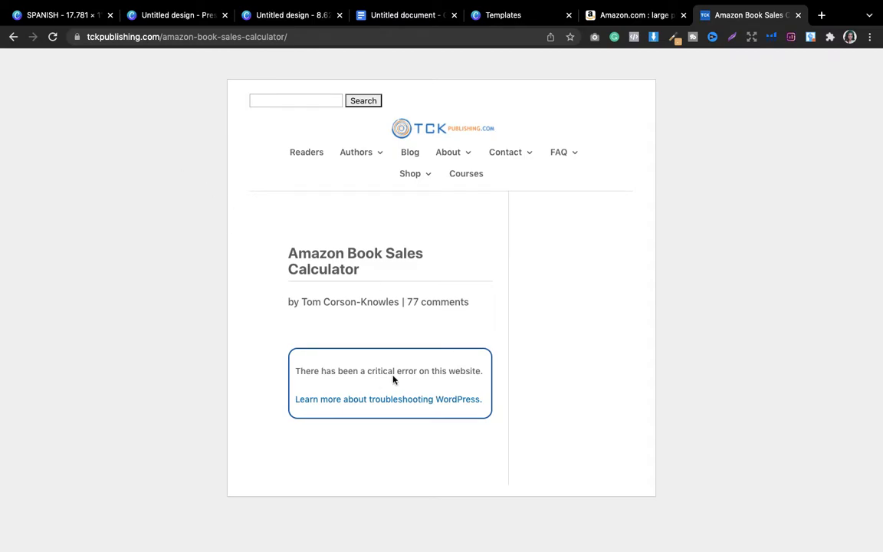
Go back to the calculator, reload it, calculate sales for a Book at BSR rank 300000 and check the one-day estimate.
left_click(13, 37)
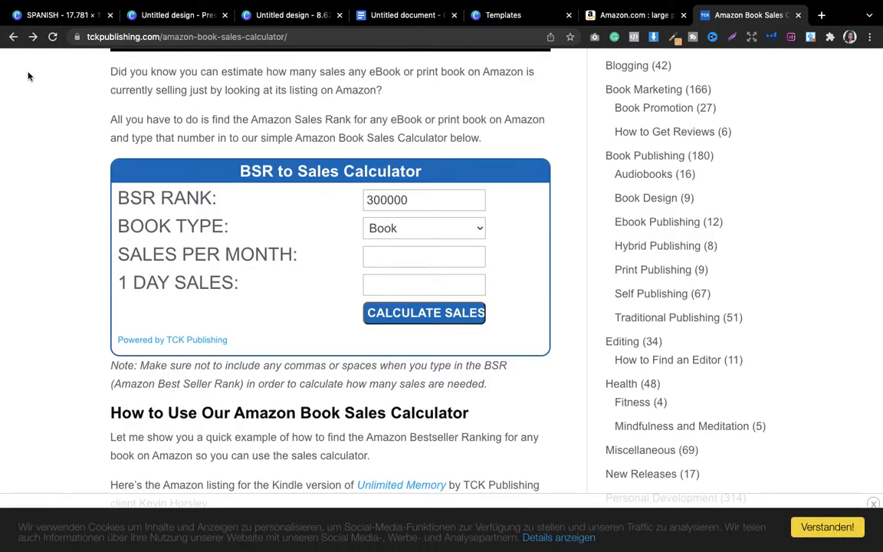
left_click(53, 38)
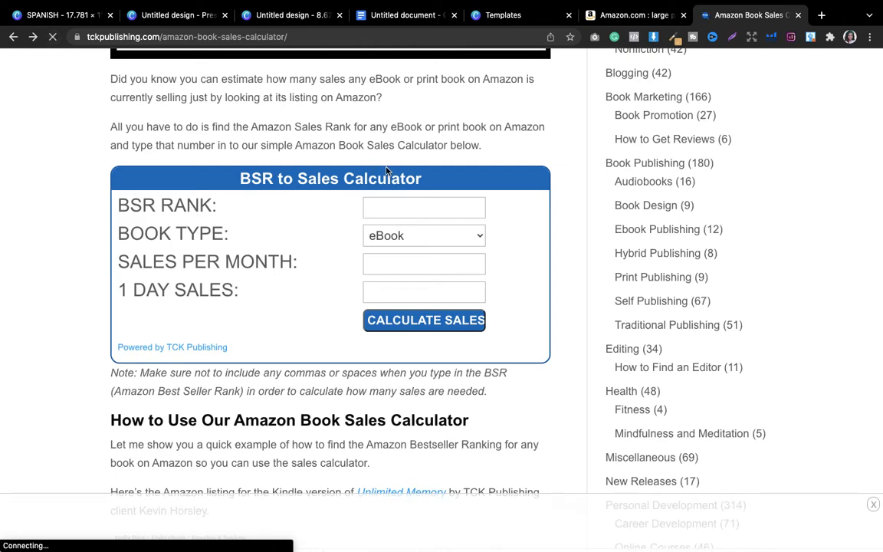
left_click(383, 236)
left_click(387, 253)
left_click(392, 206)
type("300000")
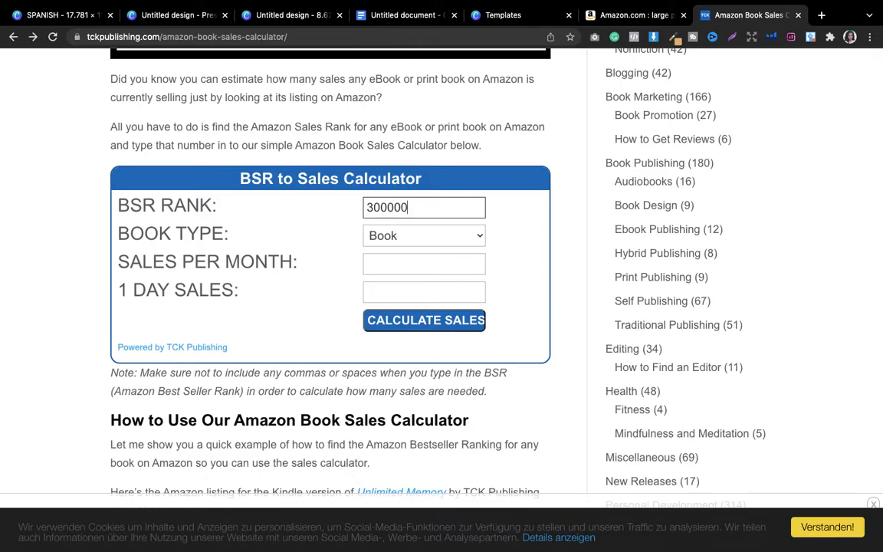
left_click(410, 320)
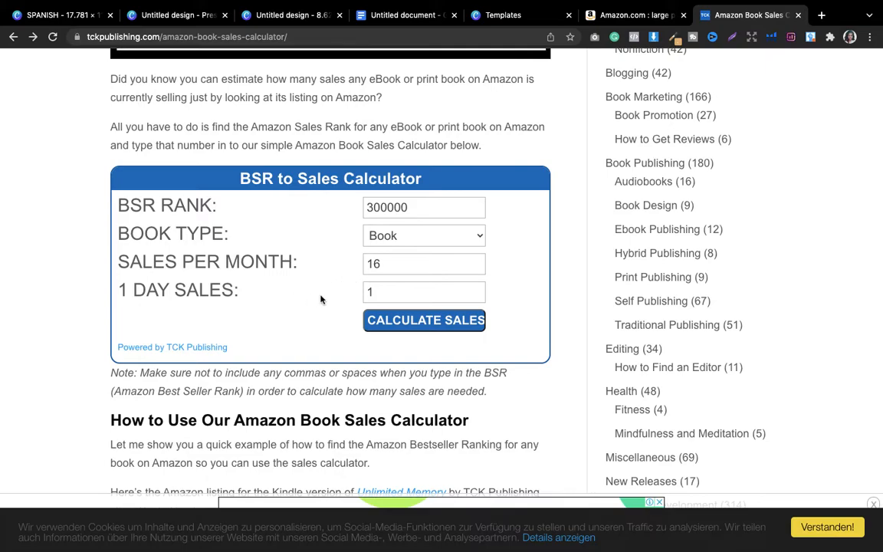
left_click(364, 294)
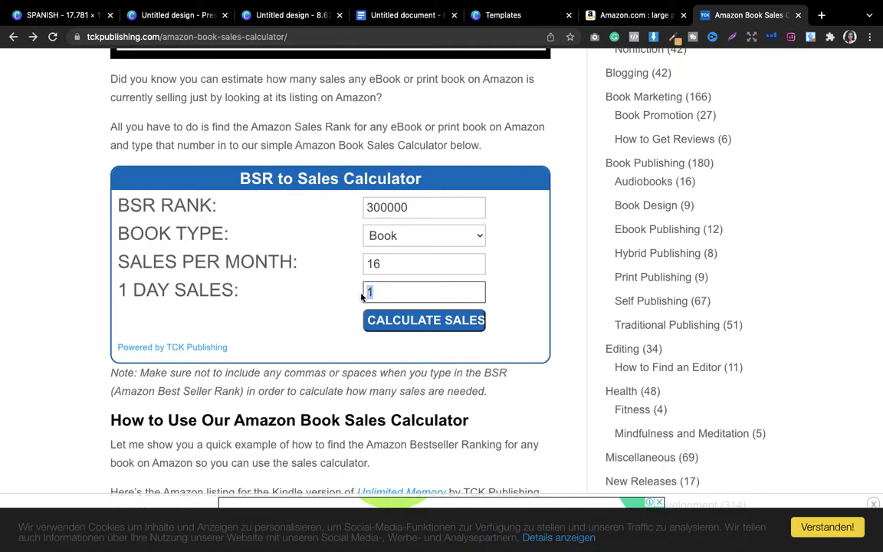
Set the BSR rank to 400000, recalculate the sales and check the one-day estimate.
left_click(372, 210)
key("BackSpace")
type("4")
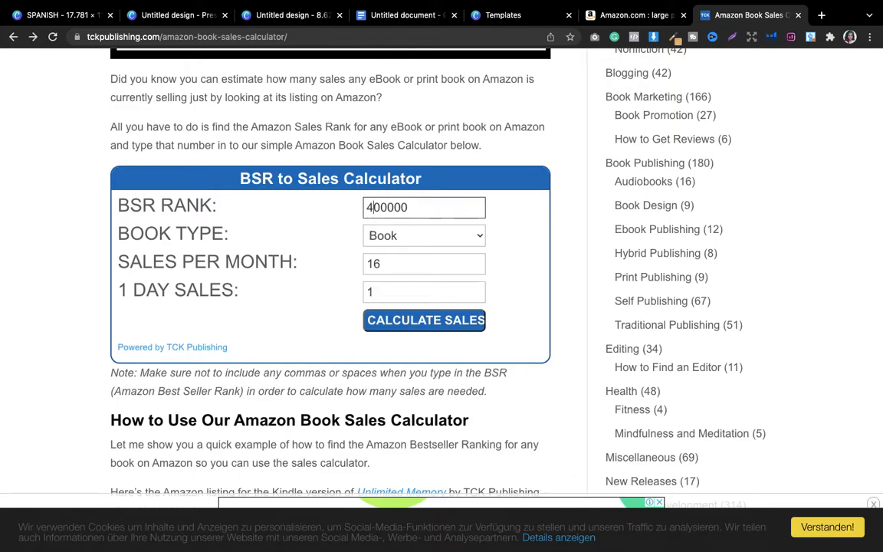
left_click(419, 321)
left_click(418, 321)
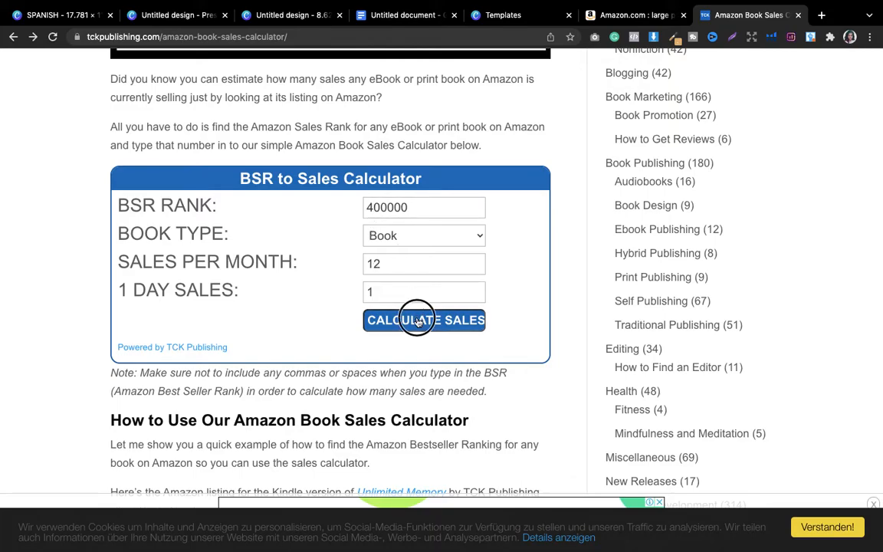
left_click(378, 292)
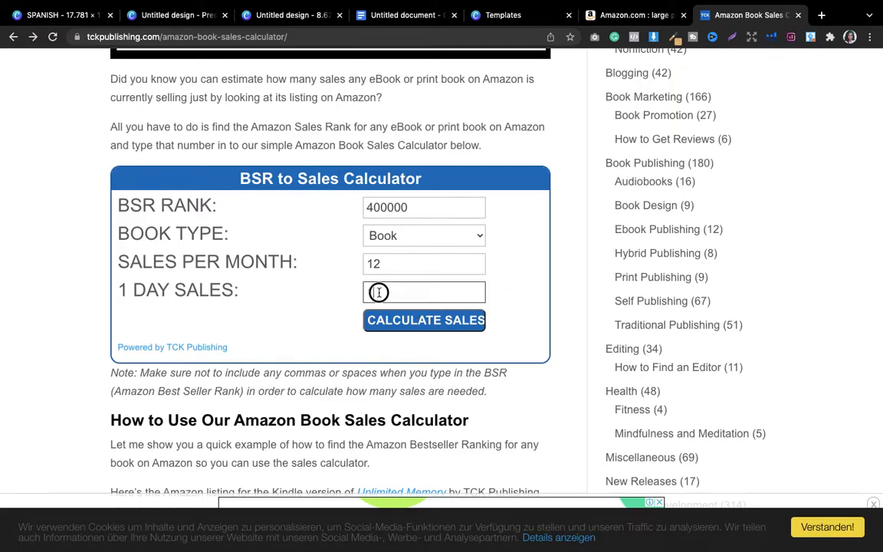
Restore the BSR rank to 300000 and recalculate the sales.
left_click(372, 209)
key("BackSpace")
type("3")
left_click(411, 323)
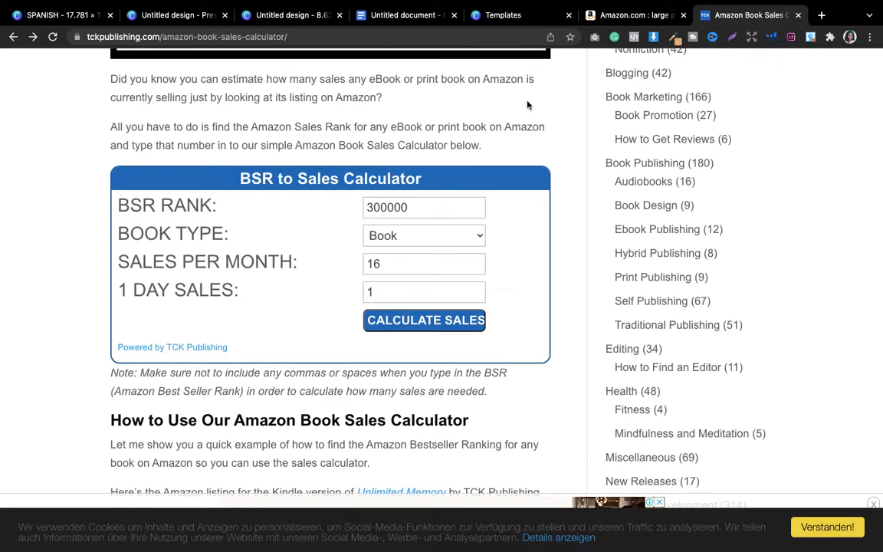
Close the sales calculator and review the topic list on the "What we're gonna cover" slide in Canva.
left_click(798, 15)
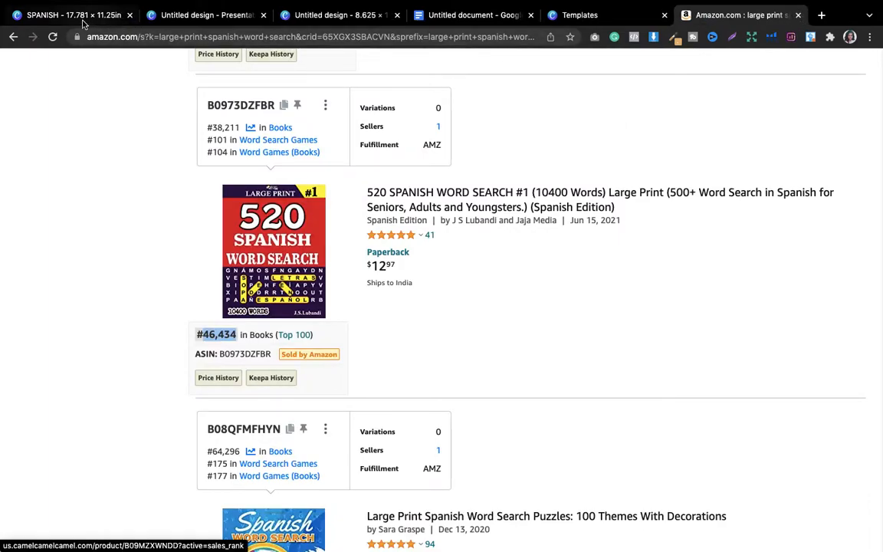
left_click(187, 16)
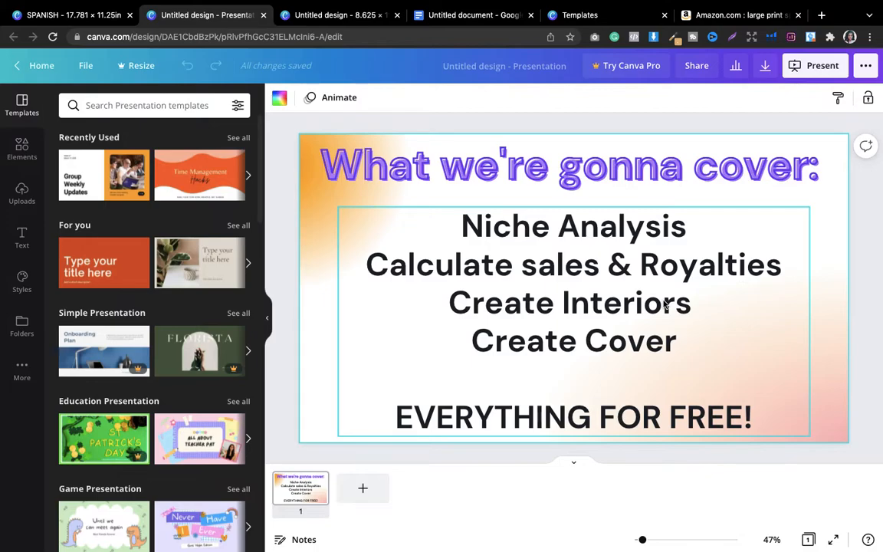
left_click(579, 133)
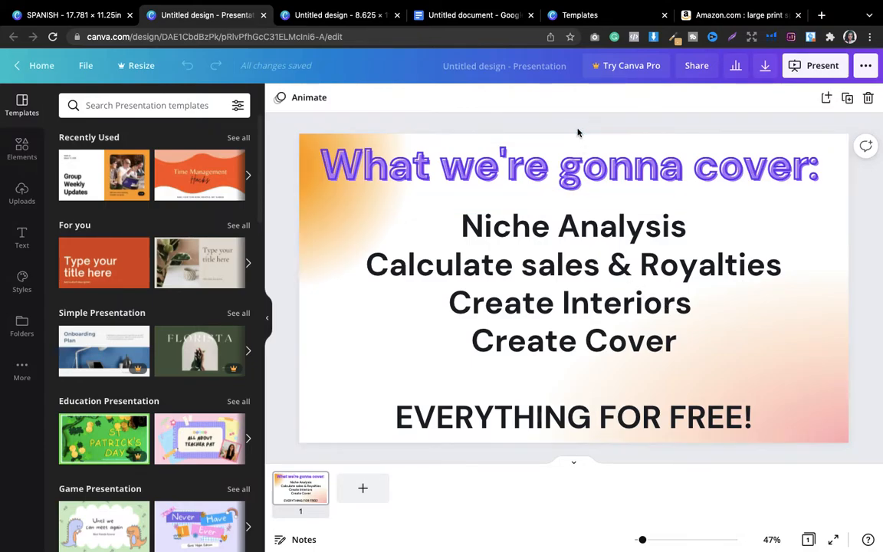
left_click(580, 266)
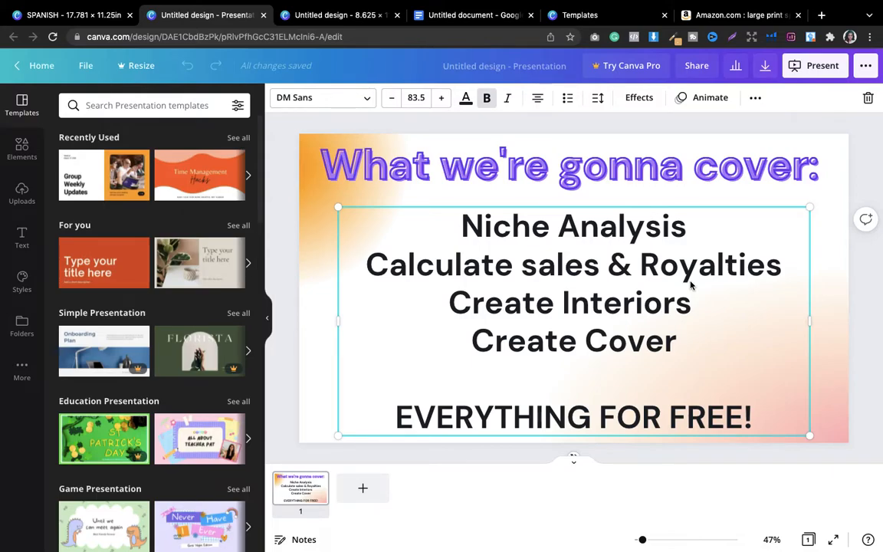
Open the spanishpod101.com/spanish-word-lists page in a new tab and look over the Spanish Core 100 Word List.
left_click(822, 15)
type("spa")
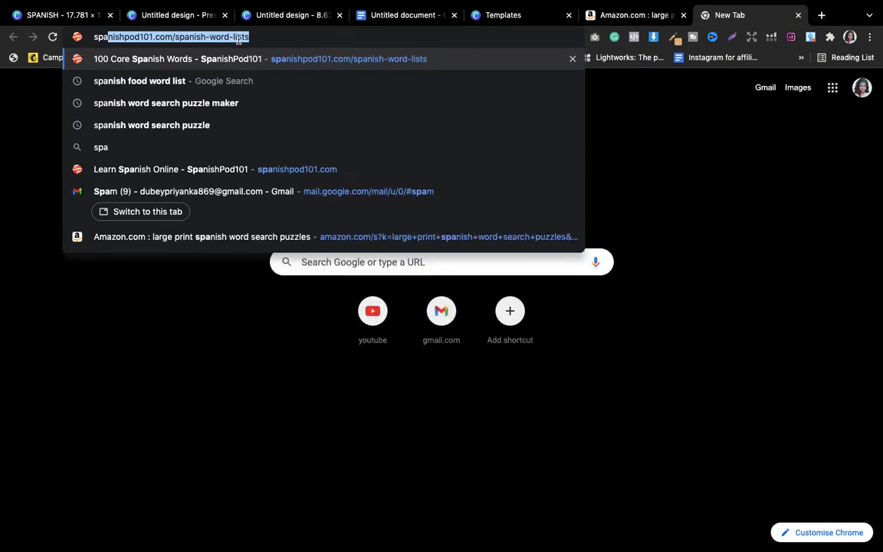
key("Return")
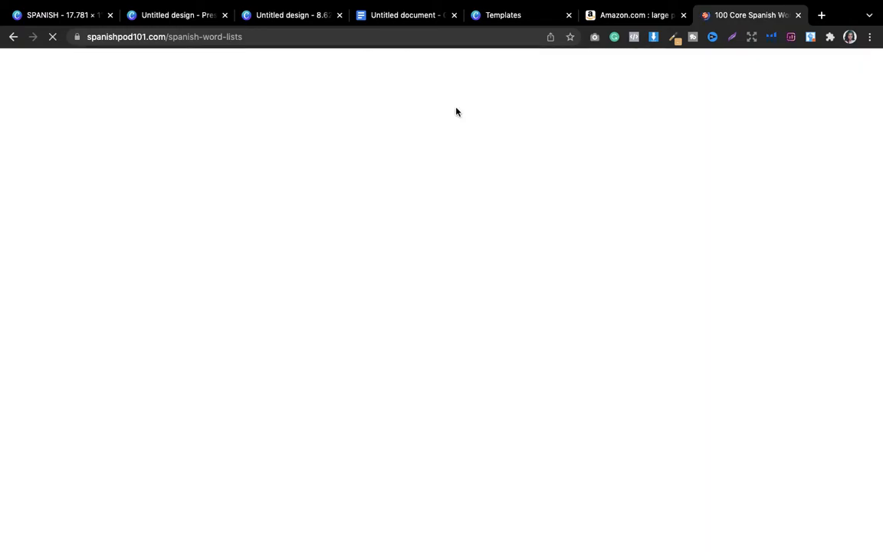
scroll(454, 176, "down", 2)
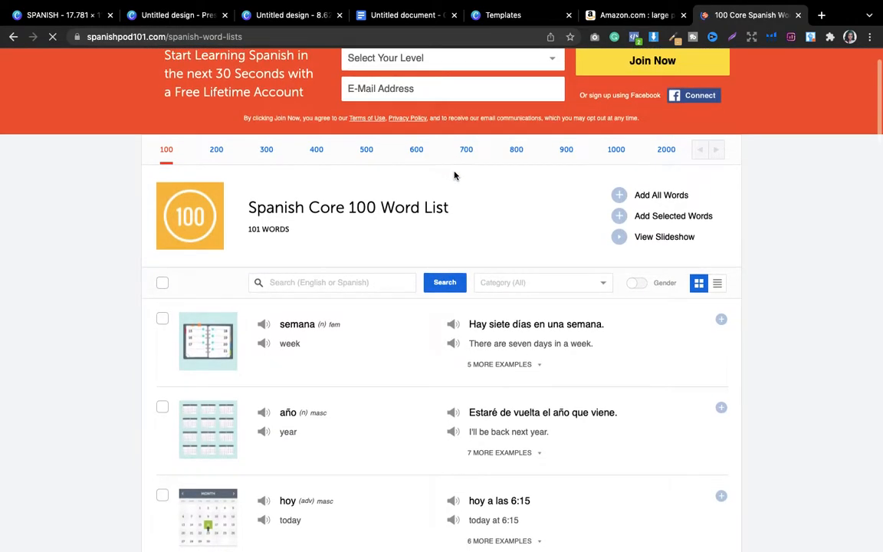
scroll(454, 176, "up", 2)
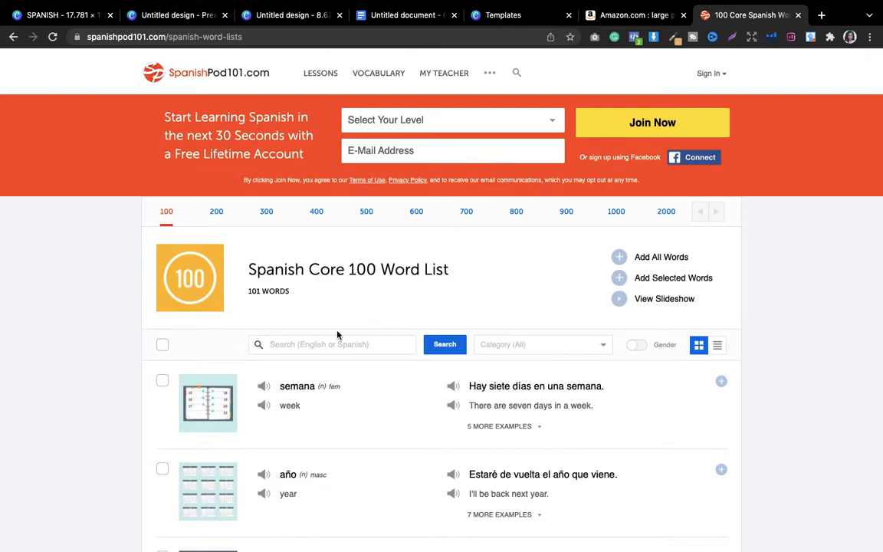
Filter the Spanish Core 100 Word List by the Food and Drink category and examine its Spanish words and English translations.
left_click(508, 350)
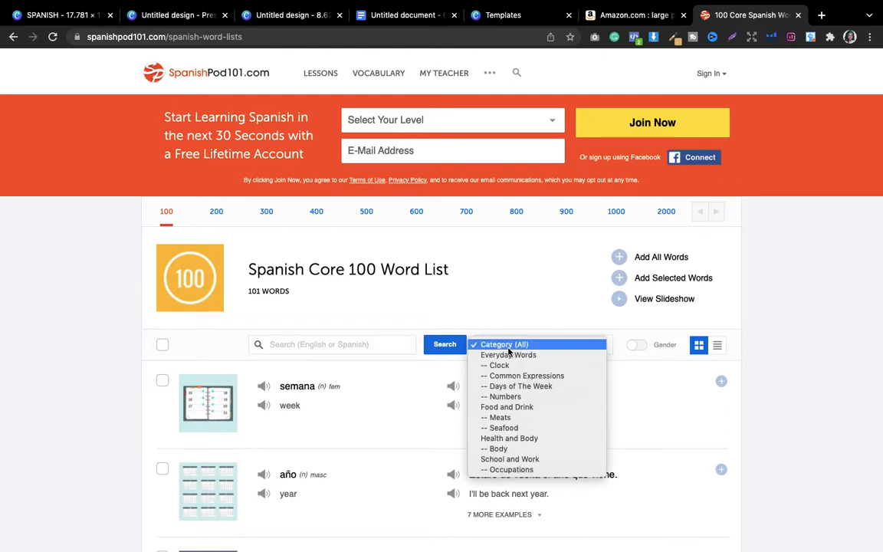
left_click(503, 407)
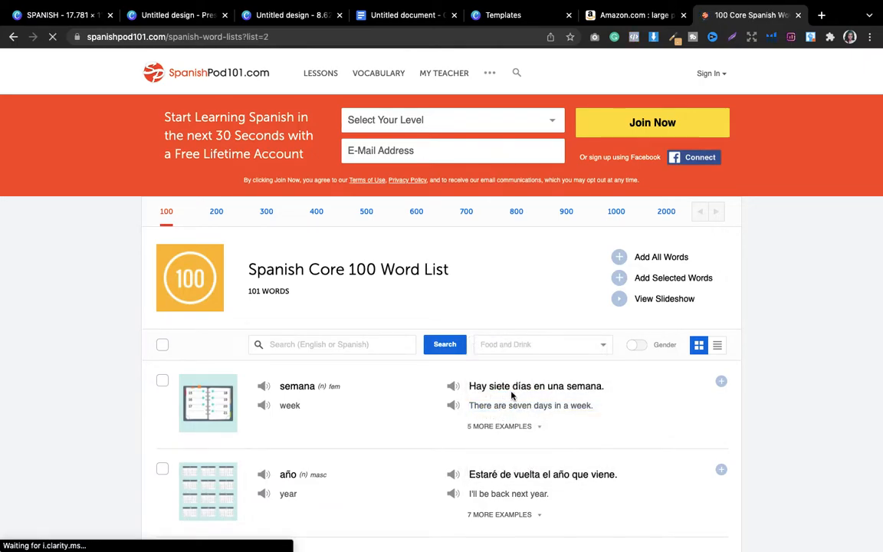
scroll(546, 365, "down", 1)
scroll(546, 365, "down", 5)
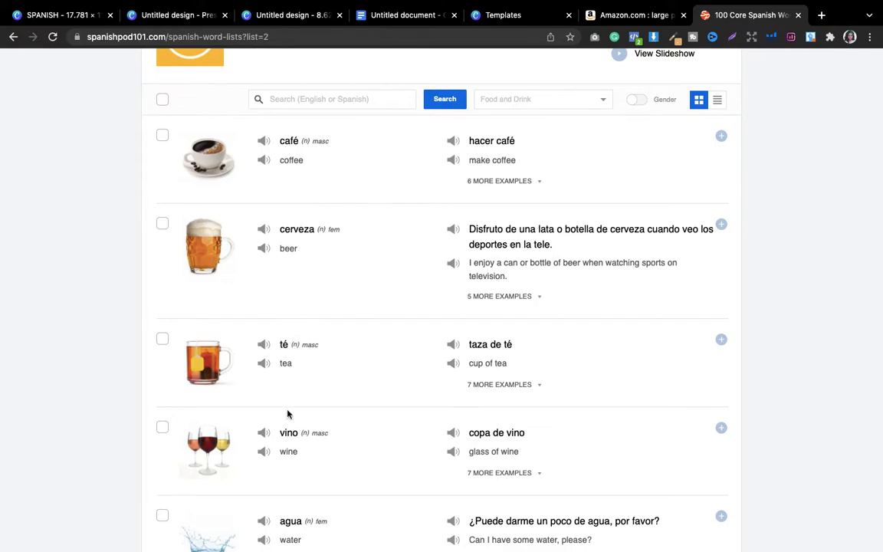
scroll(289, 470, "down", 2)
scroll(289, 460, "down", 2)
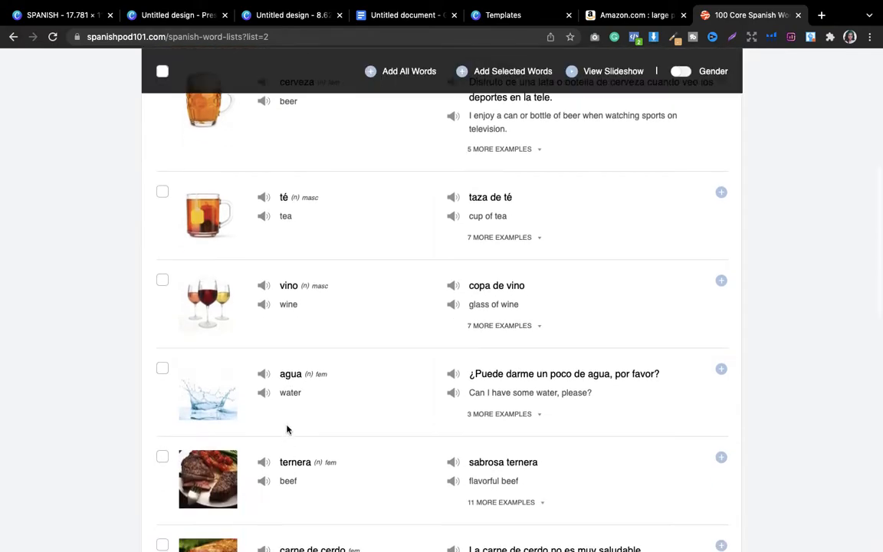
left_click_drag(279, 374, 280, 393)
left_click(753, 402)
scroll(753, 404, "up", 1)
scroll(753, 404, "up", 6)
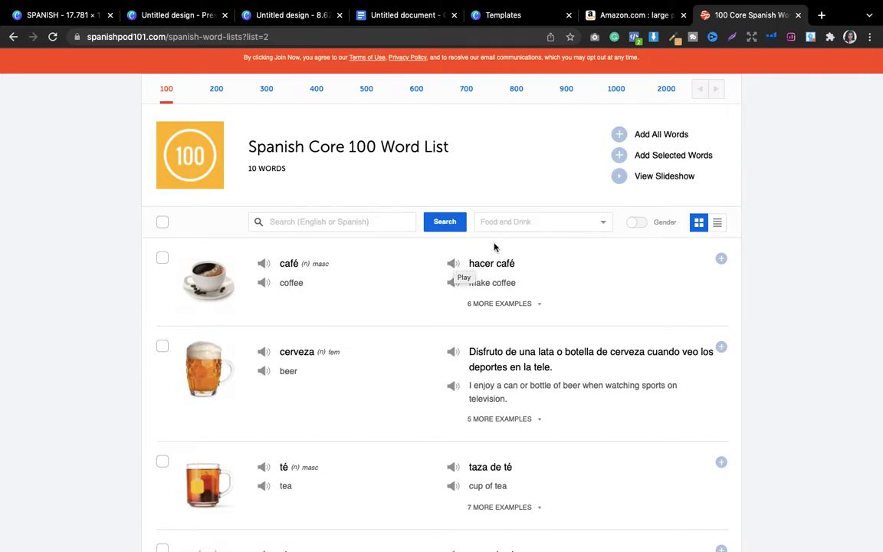
Filter the Spanish word list by the Occupations category and browse its entries.
left_click(549, 224)
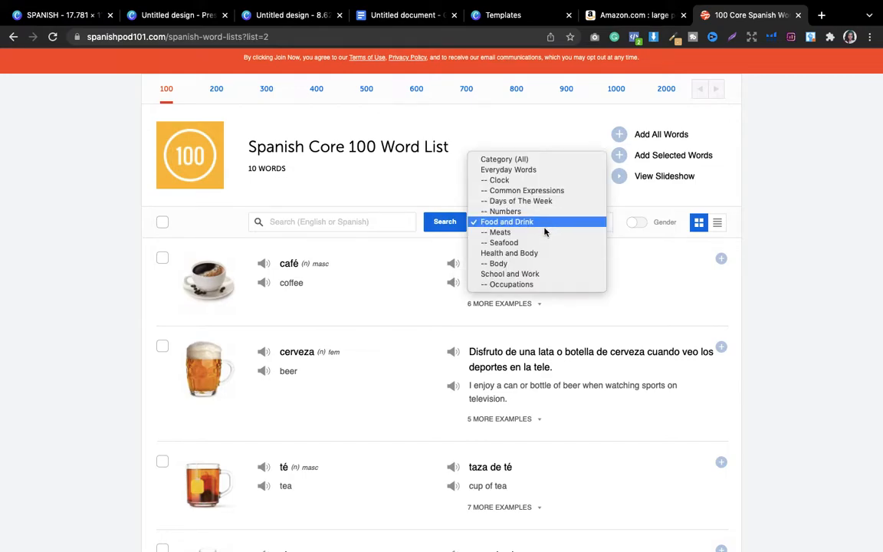
left_click(513, 286)
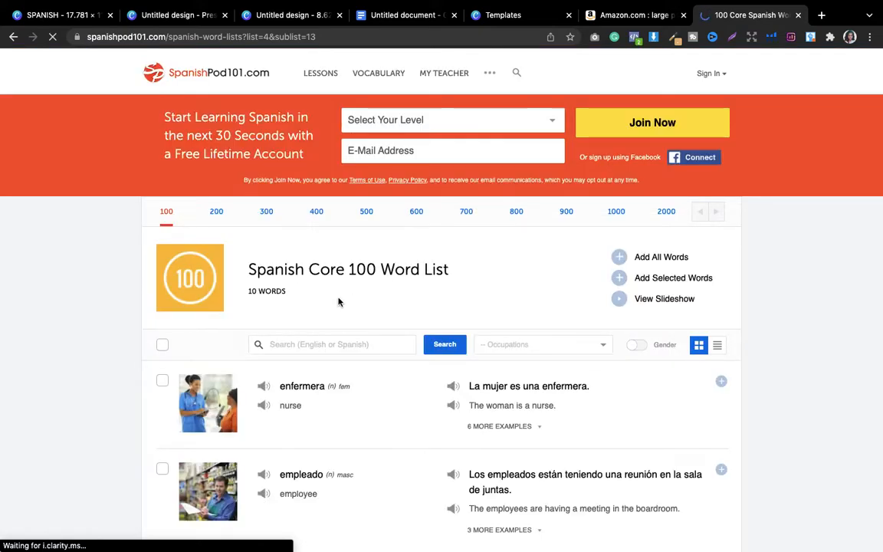
scroll(378, 292, "down", 1)
scroll(378, 292, "down", 5)
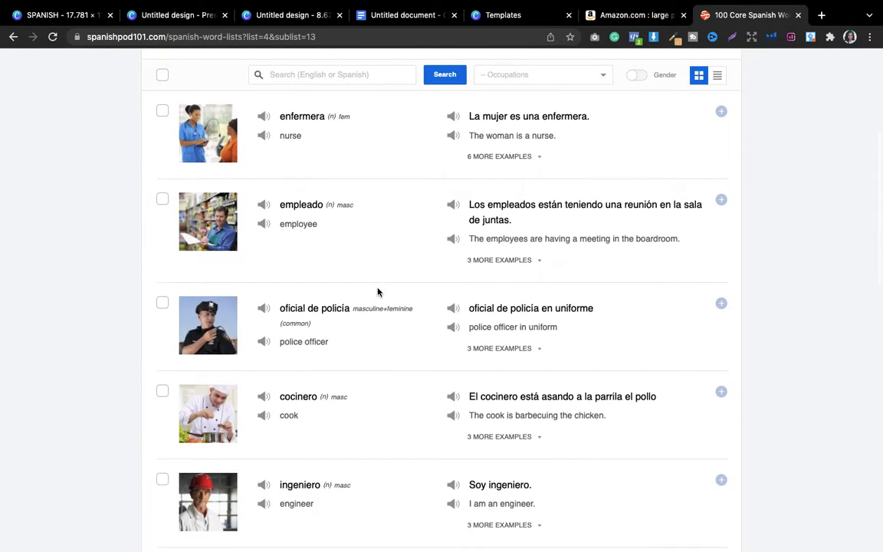
scroll(378, 292, "down", 3)
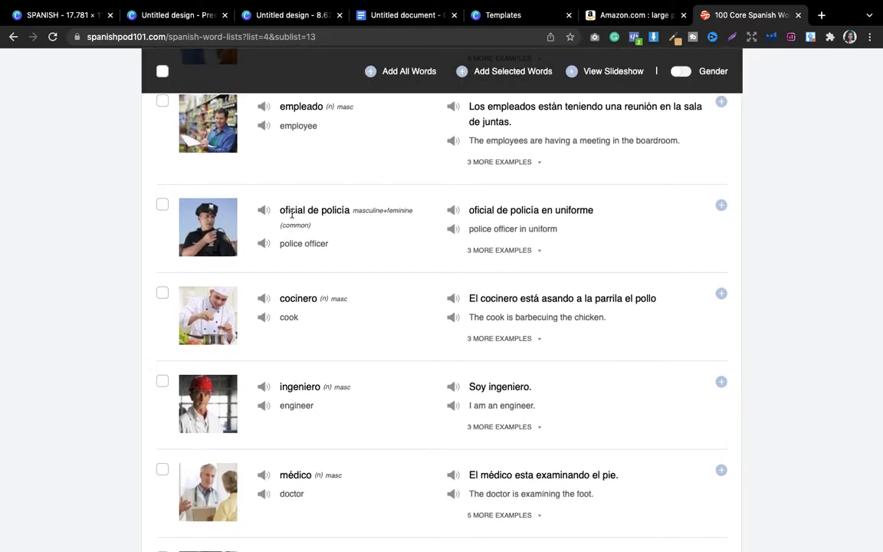
scroll(393, 207, "up", 5)
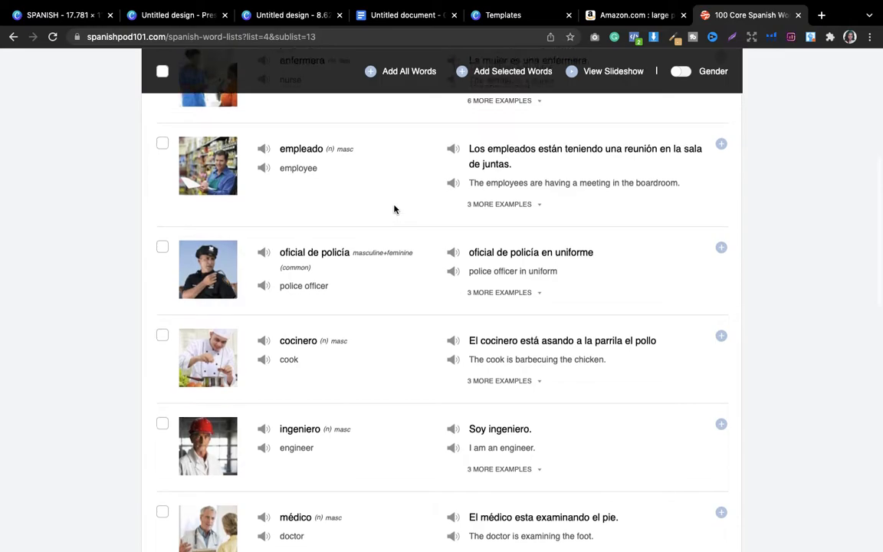
scroll(394, 209, "up", 5)
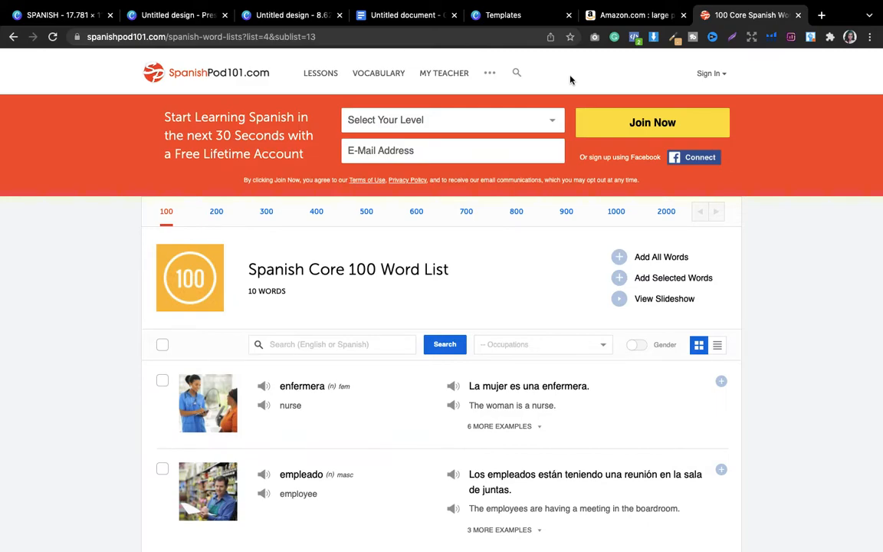
Switch to the Google Docs document and look through its numbered list of collected Spanish words.
left_click(515, 75)
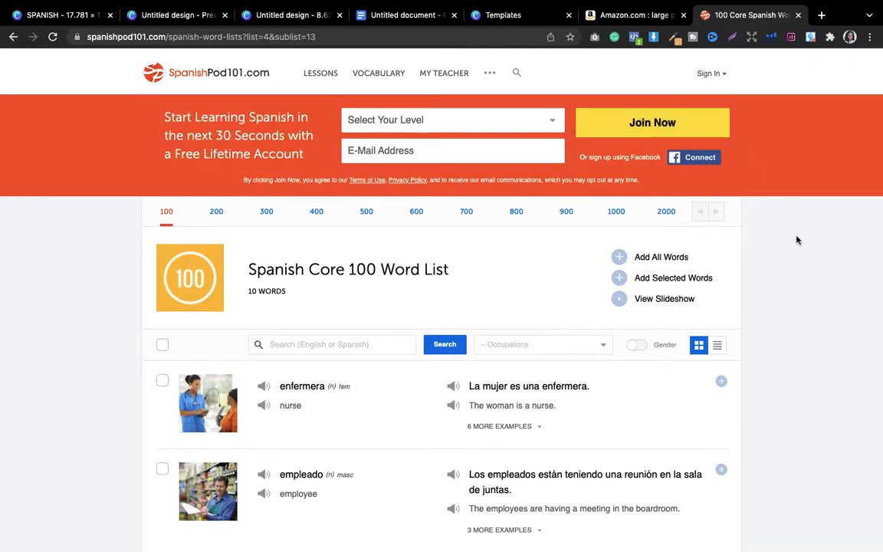
left_click(400, 17)
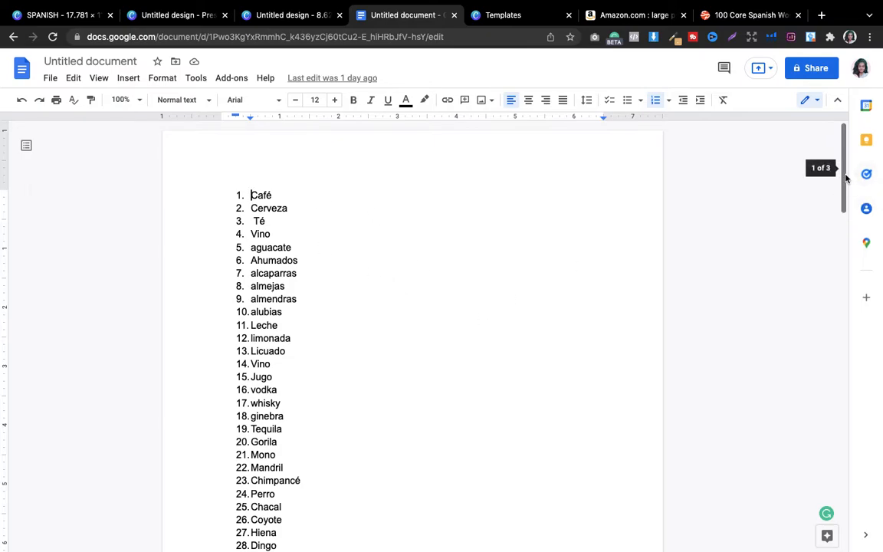
left_click_drag(843, 173, 840, 322)
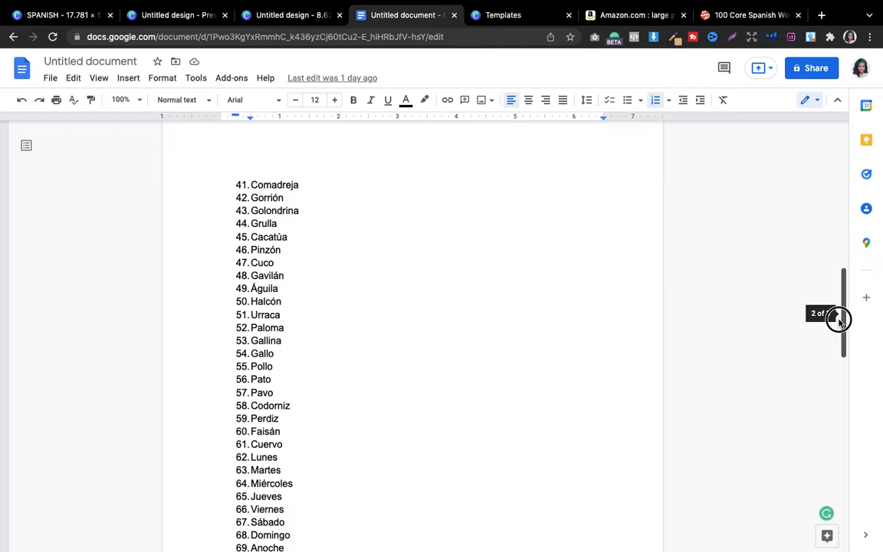
left_click_drag(839, 322, 816, 115)
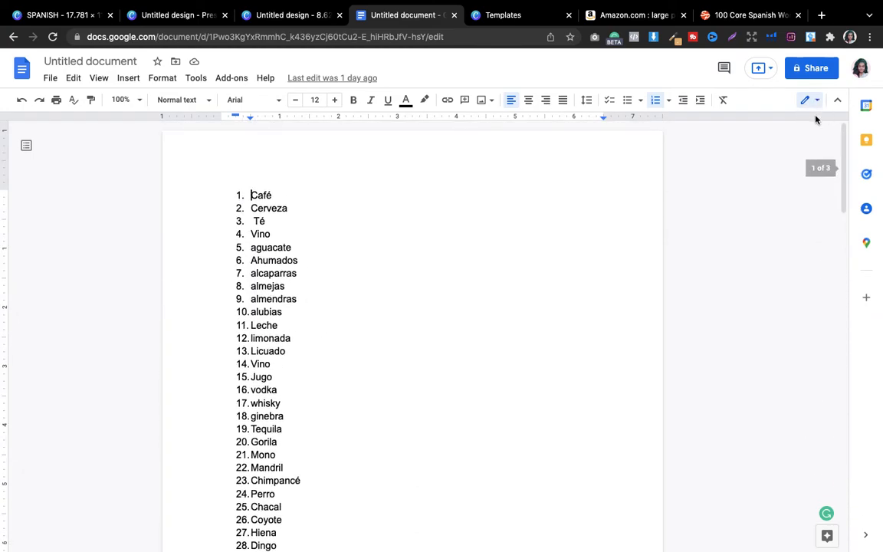
Compare the category options on the SpanishPod101 word list page with the collected words in the Google Docs document.
left_click(735, 15)
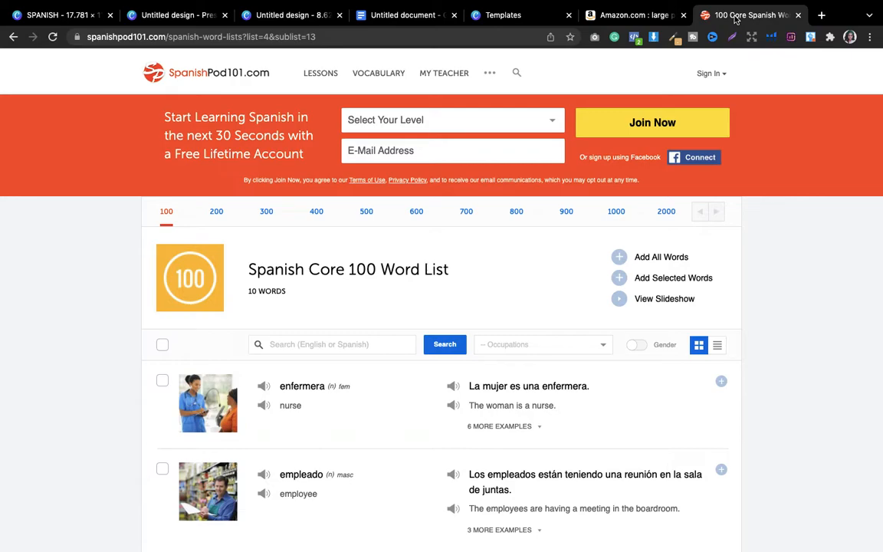
left_click(408, 17)
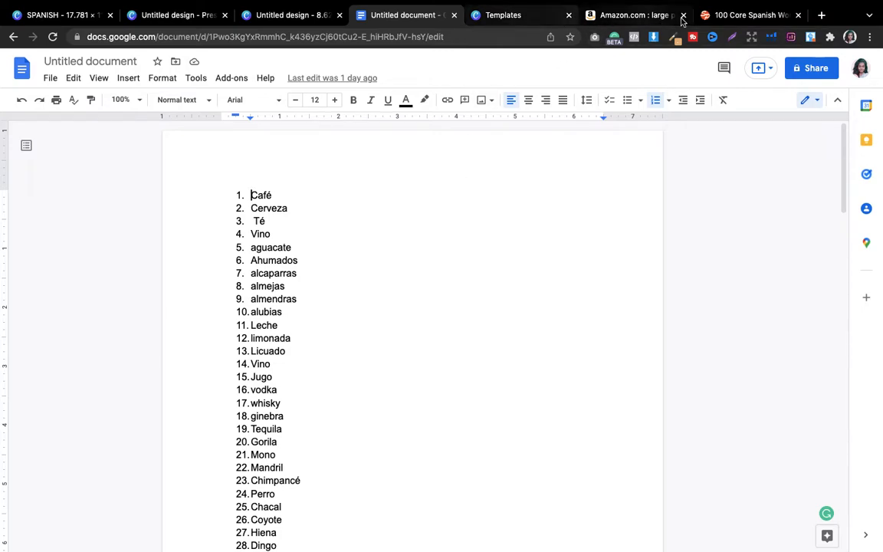
left_click(736, 17)
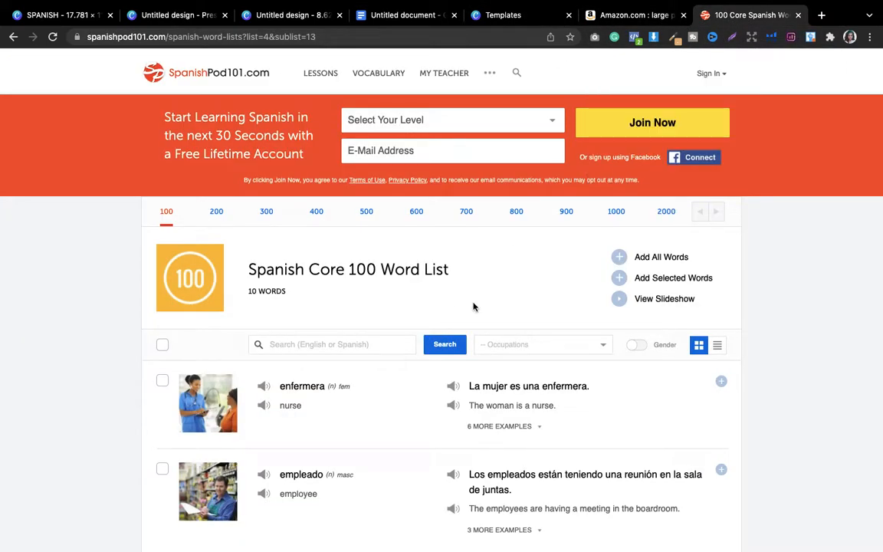
left_click(583, 341)
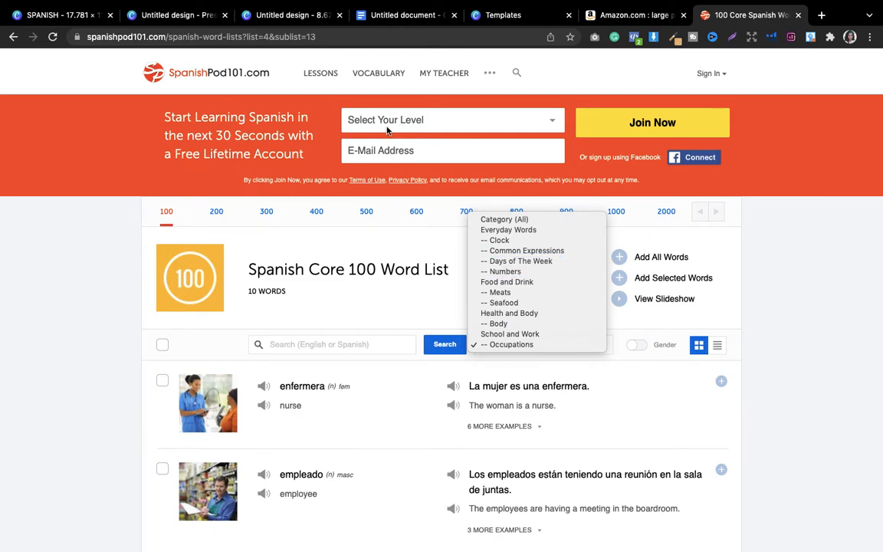
left_click(408, 21)
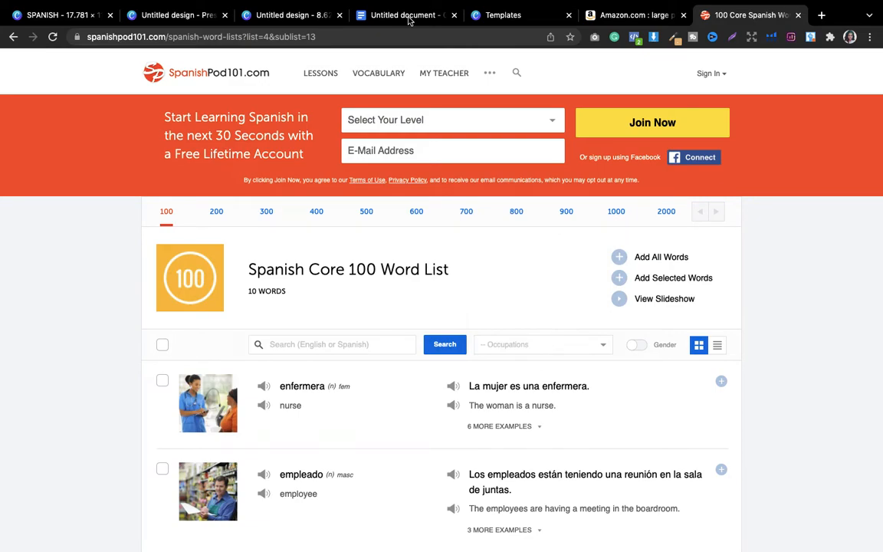
left_click(408, 16)
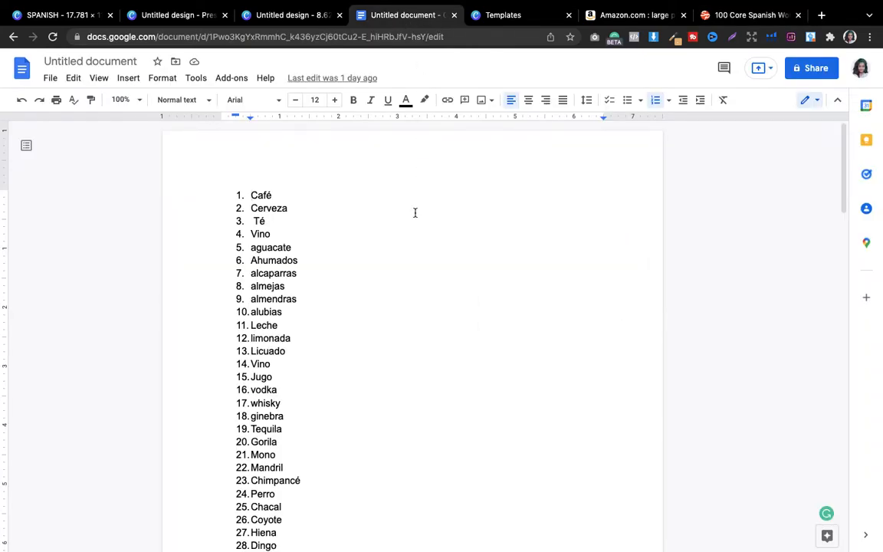
left_click(479, 17)
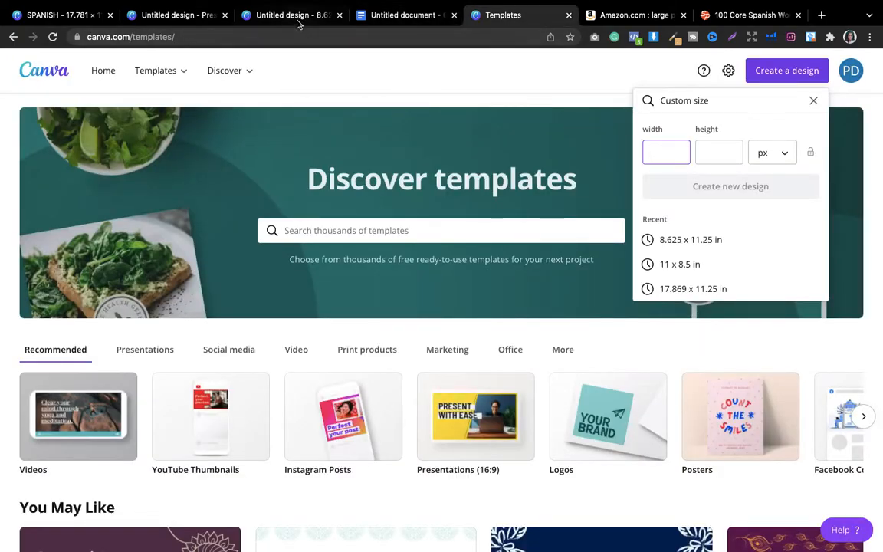
left_click(395, 15)
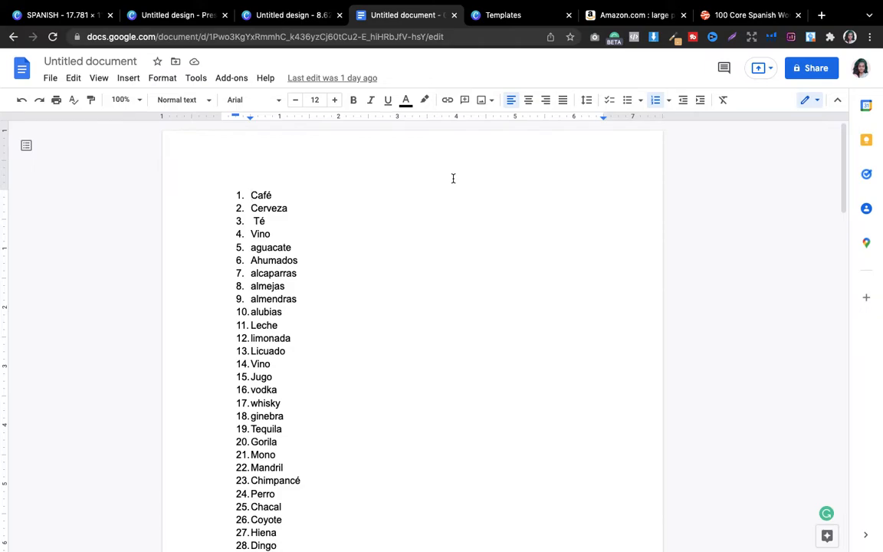
Search Google for "word search word griddler" in a new tab and open the Word Search Maker page.
left_click(822, 16)
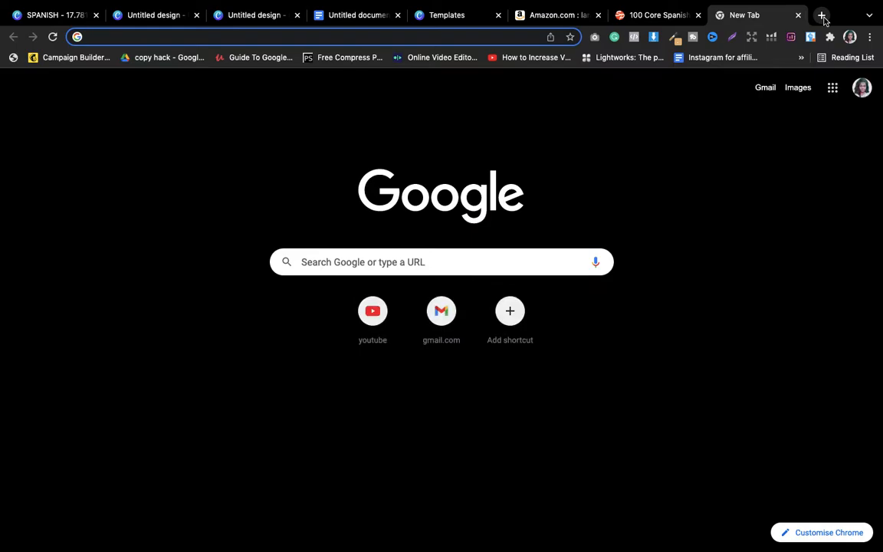
type("word")
key("Return")
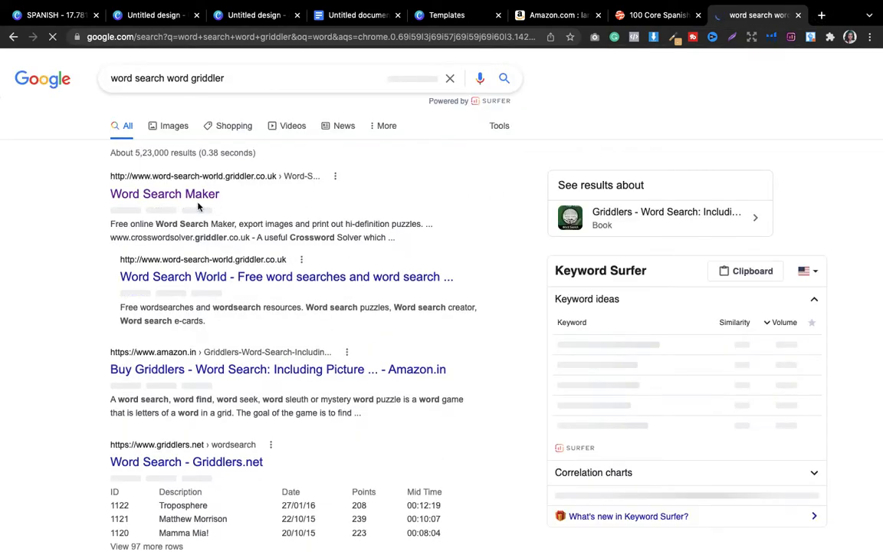
left_click(212, 196)
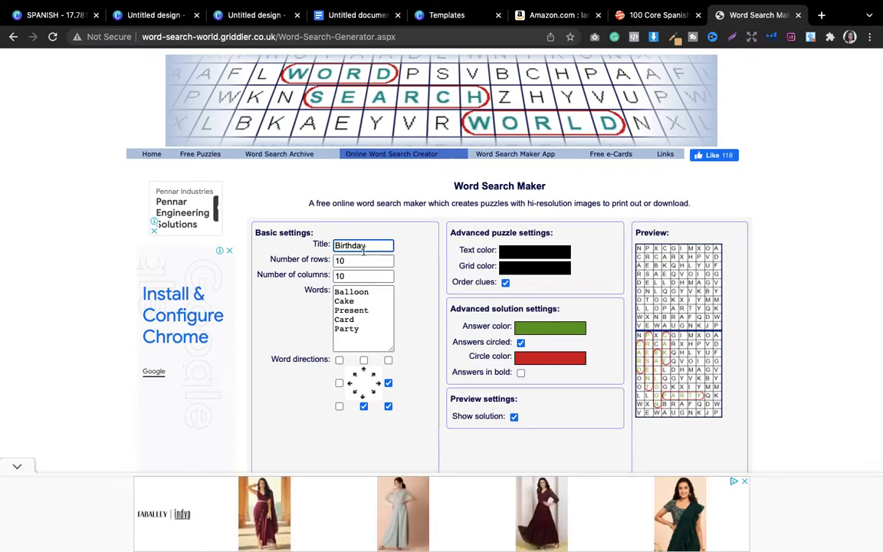
Replace the puzzle title with "Spanish Word Search".
left_click_drag(373, 246, 322, 248)
key("BackSpace")
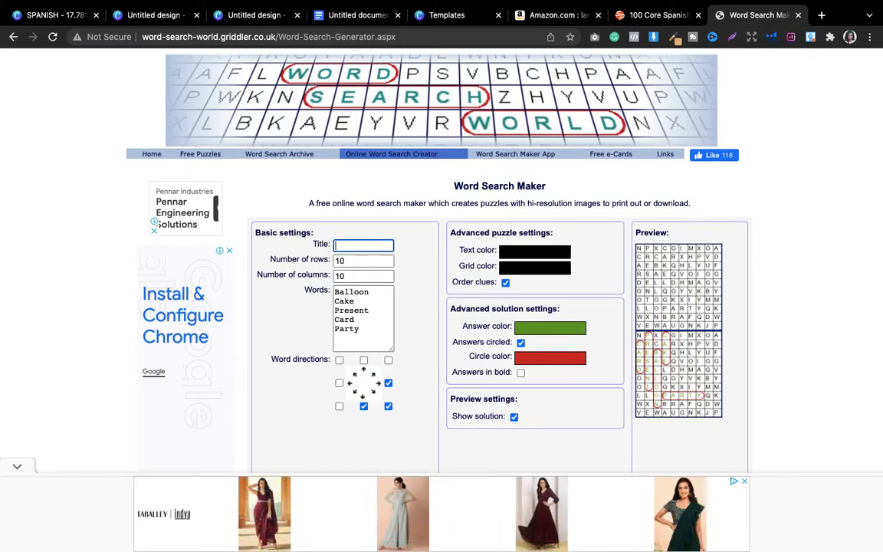
type("Spanish")
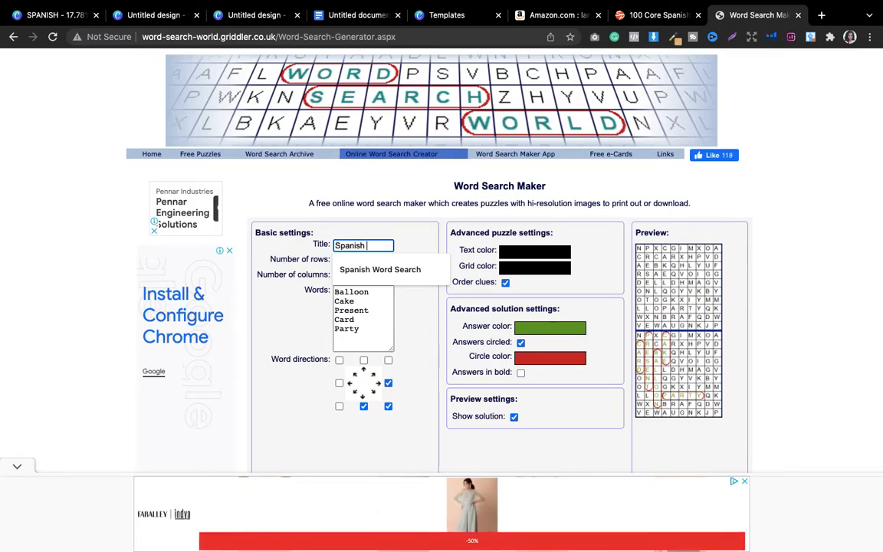
key("Down")
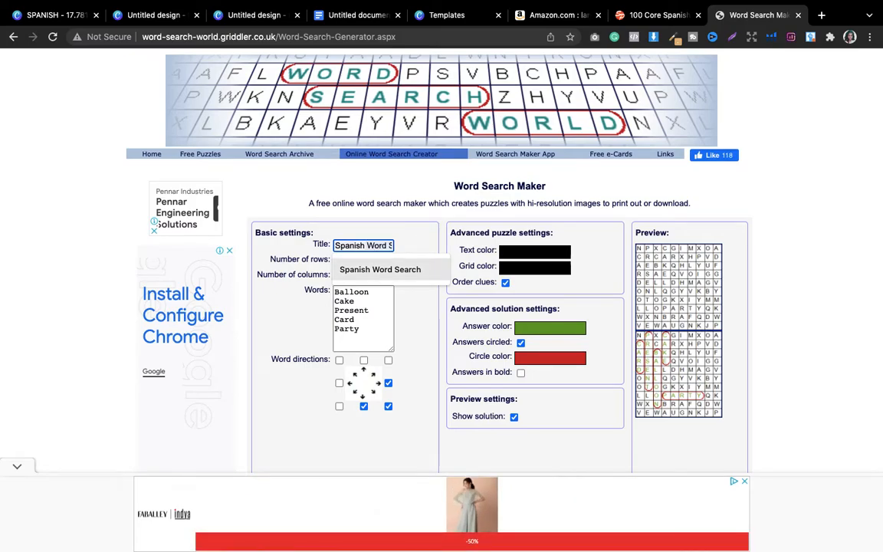
key("Return")
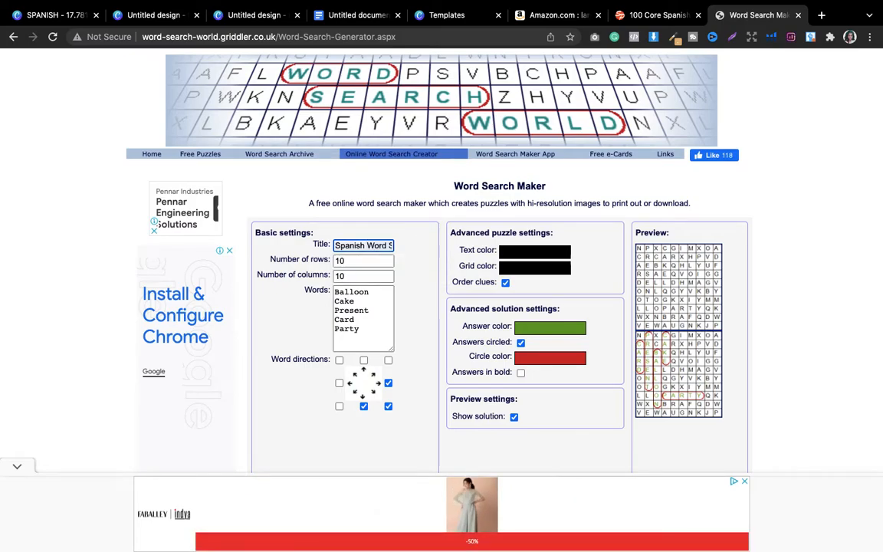
Set the puzzle grid to 12 rows and 12 columns.
left_click(353, 260)
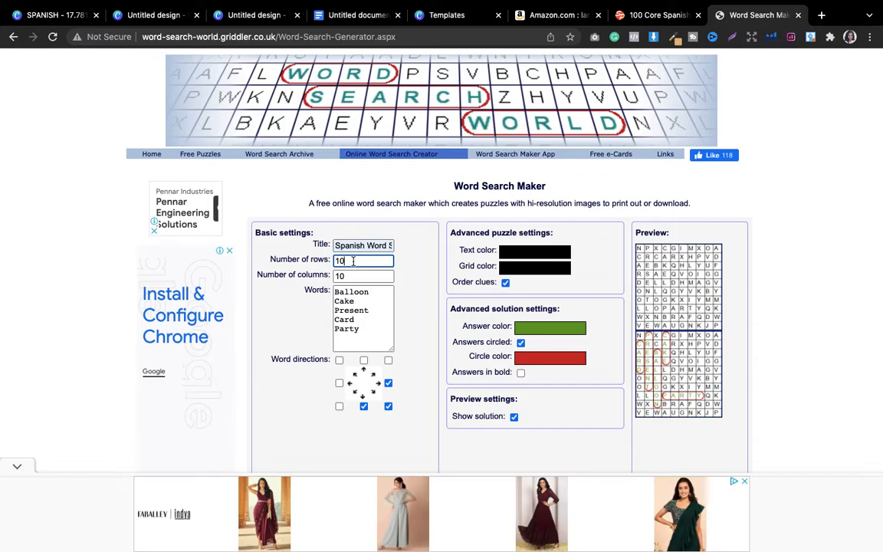
key("BackSpace")
type("2")
double_click(356, 277)
type("12")
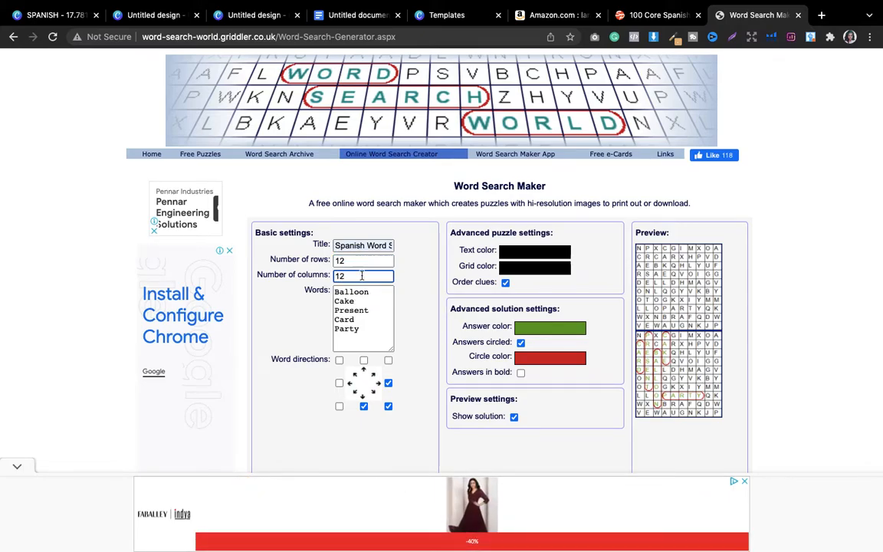
Replace the sample words with the document's first eight Spanish words, from Café through almejas.
left_click_drag(367, 331, 301, 266)
key("BackSpace")
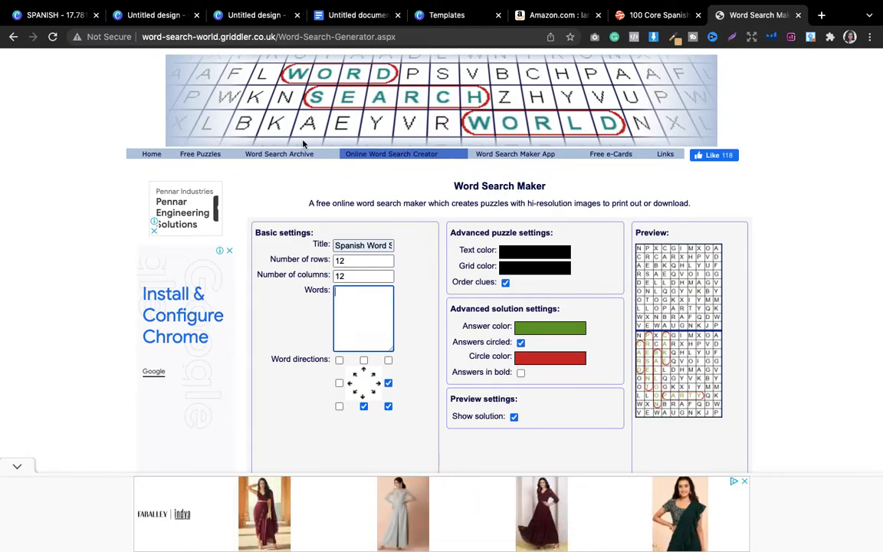
left_click(338, 15)
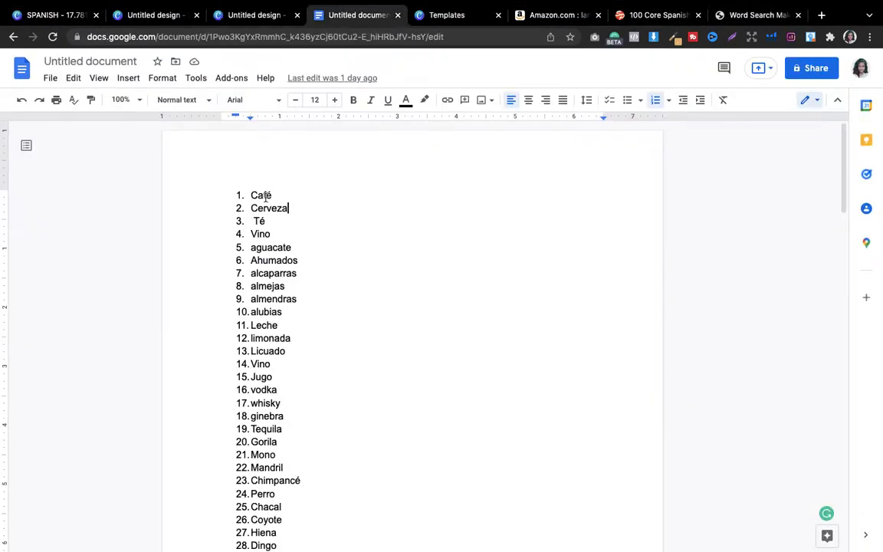
left_click_drag(250, 195, 294, 285)
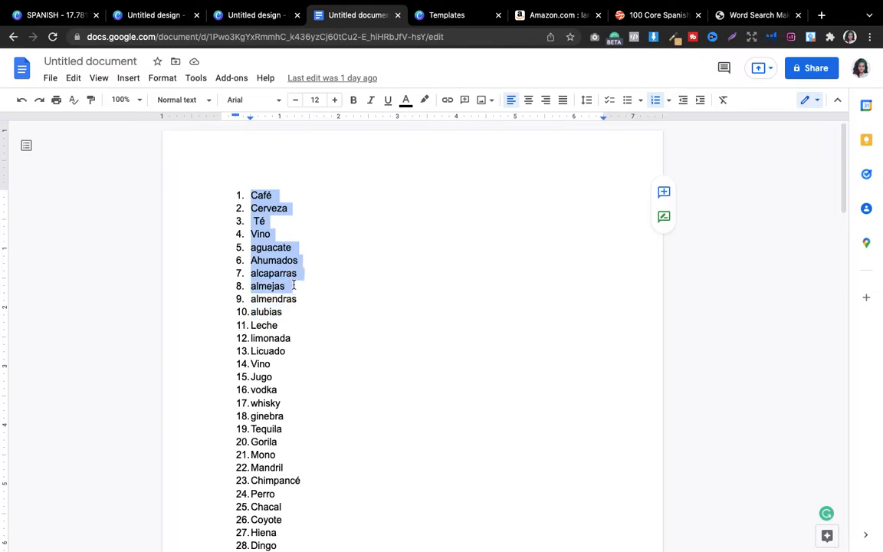
left_click(755, 15)
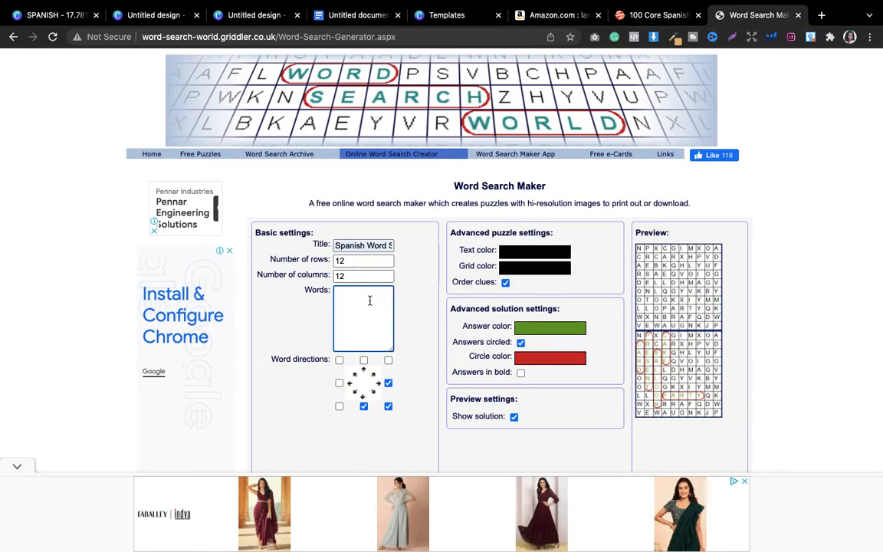
key("super+v")
left_click(342, 292)
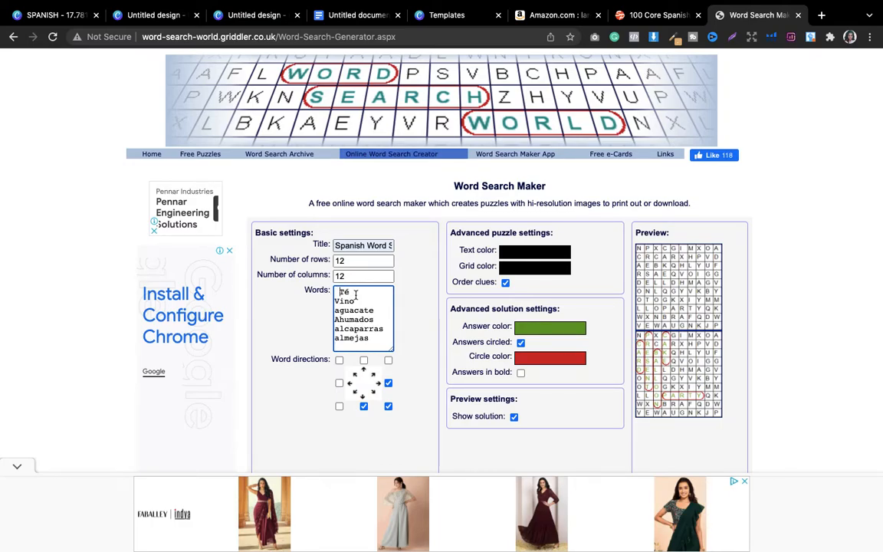
left_click(540, 442)
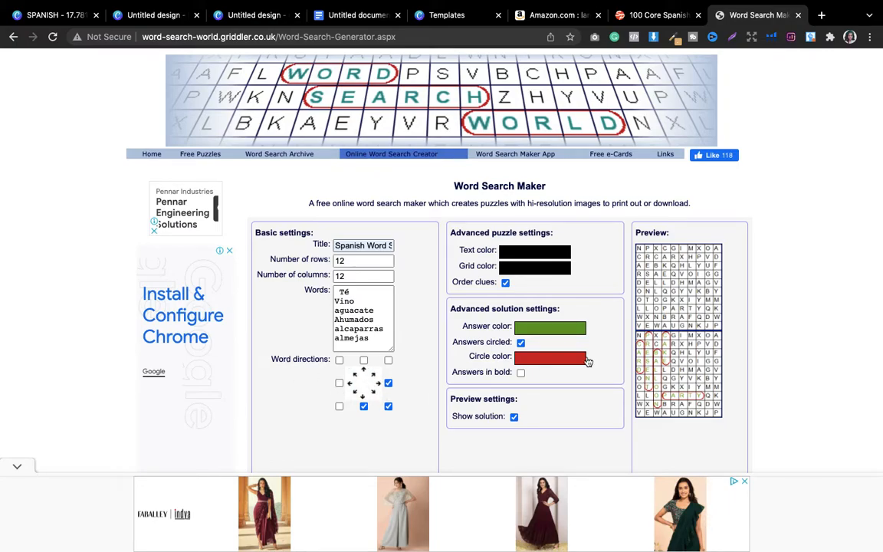
left_click(389, 361)
left_click(387, 361)
left_click(517, 256)
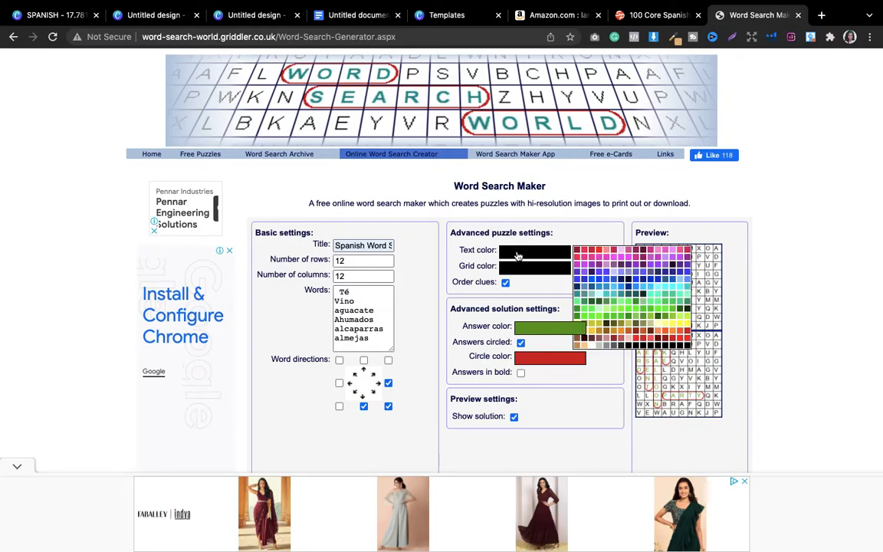
left_click(597, 219)
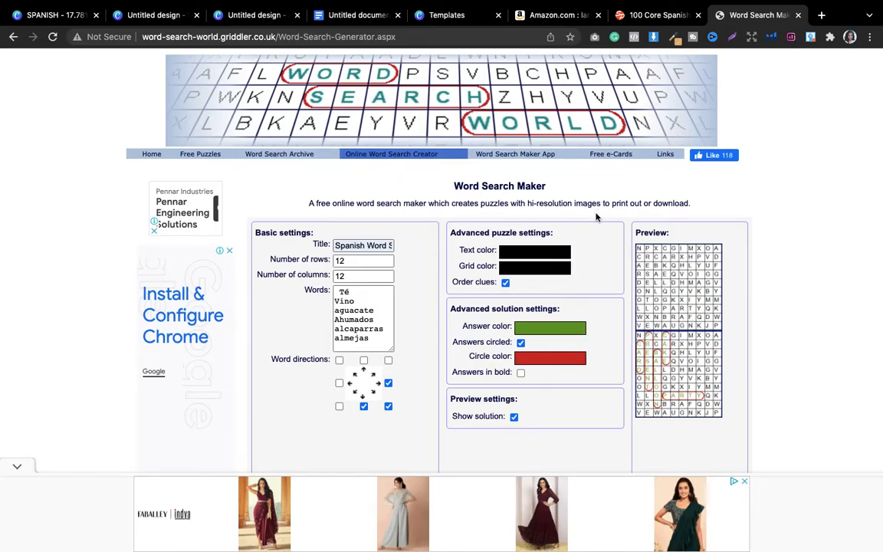
Set the solution's answer color to blue and circle color to a brighter red, and show the answers in bold.
left_click(575, 335)
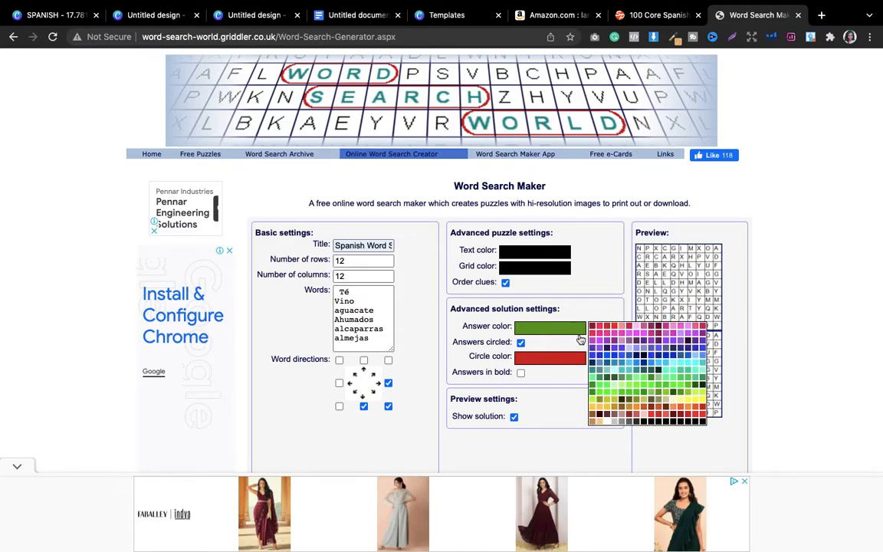
left_click(595, 357)
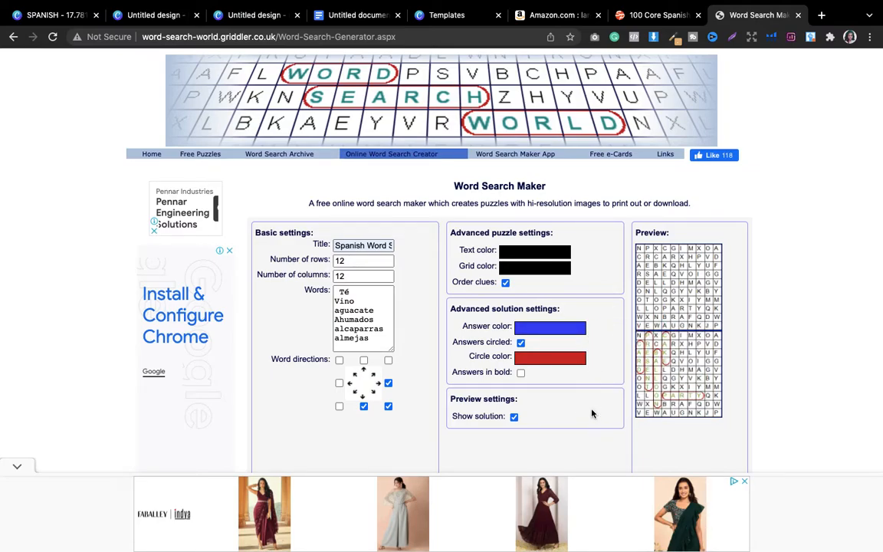
left_click(530, 357)
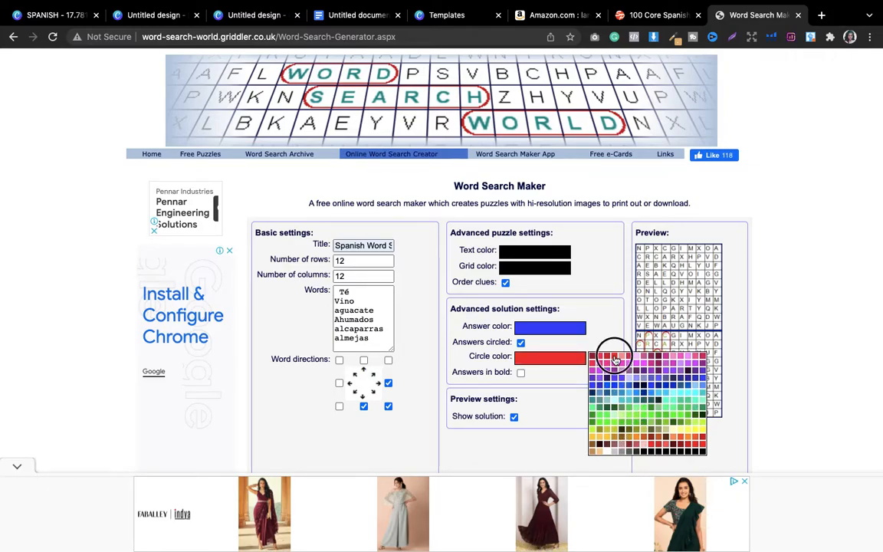
left_click(614, 358)
Generate the word search puzzle from the entered words and settings.
scroll(609, 354, "down", 1)
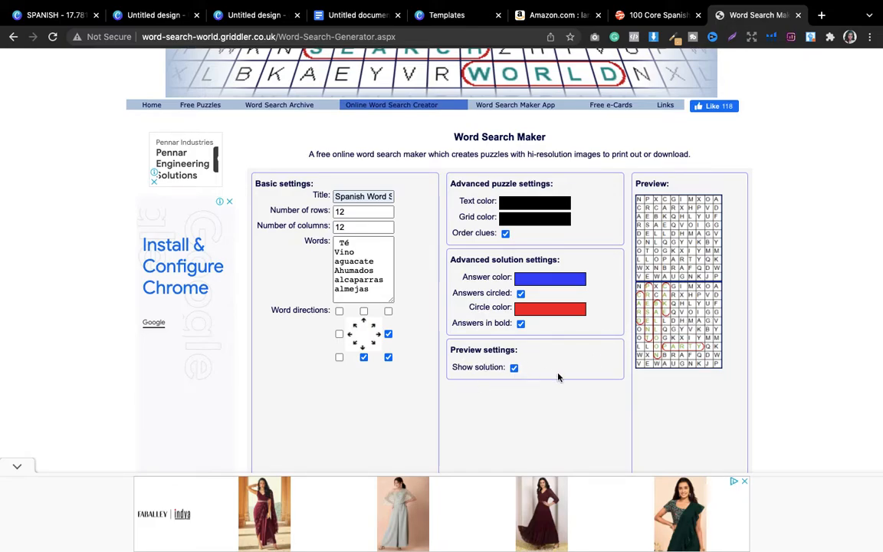
scroll(551, 399, "down", 4)
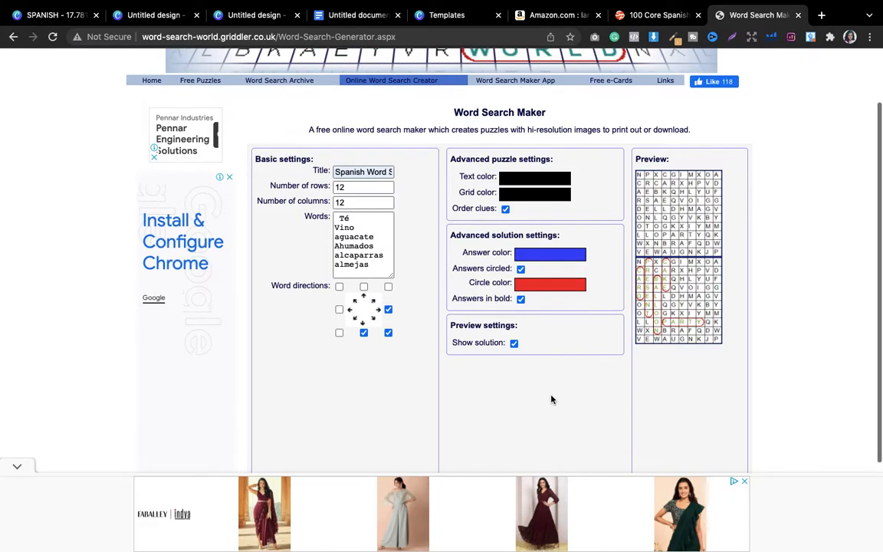
left_click(295, 367)
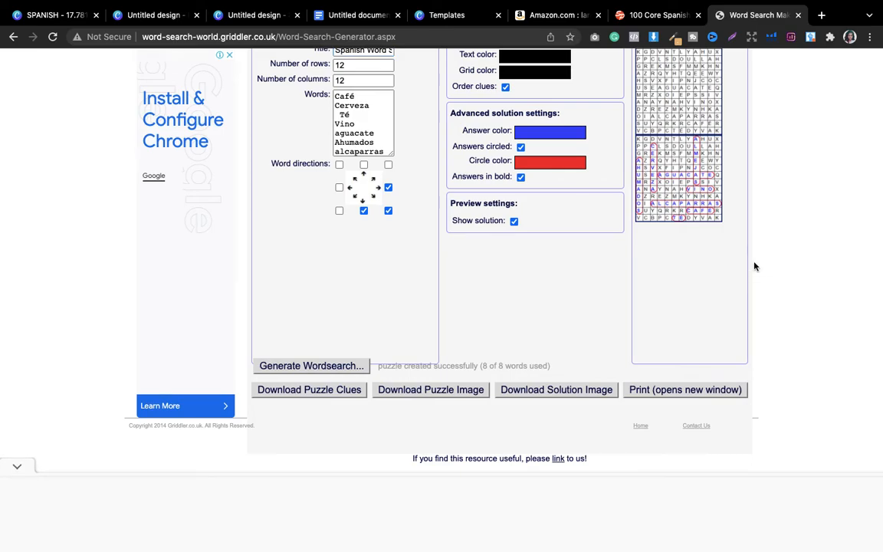
Download the puzzle image and the solution image of the generated word search.
scroll(755, 266, "up", 3)
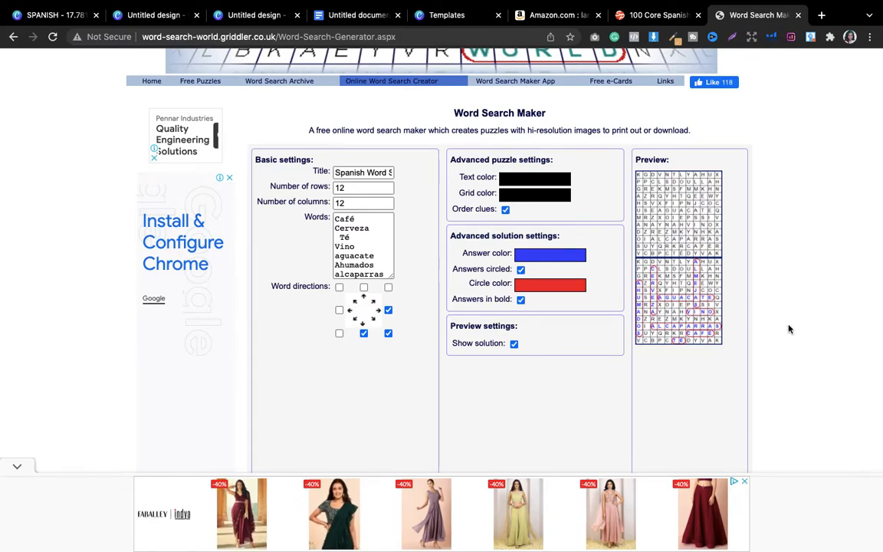
scroll(793, 349, "down", 3)
scroll(793, 349, "down", 1)
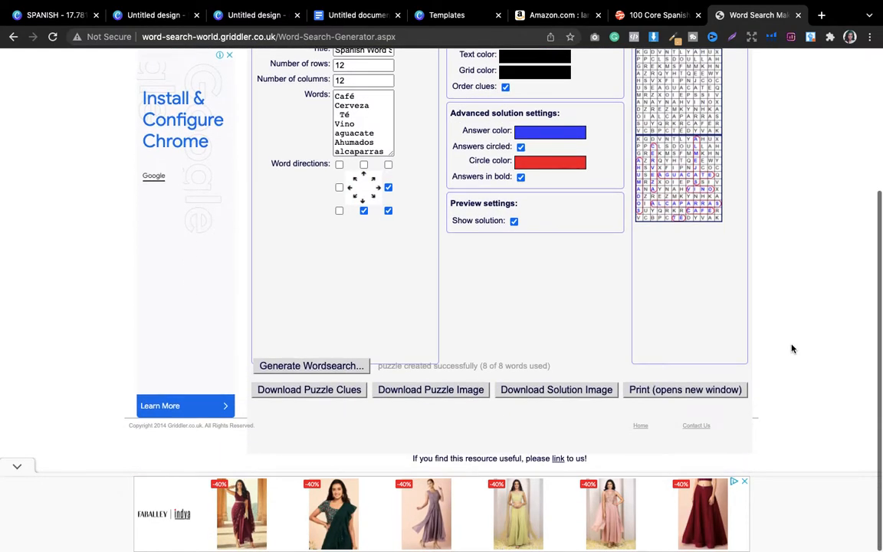
left_click(405, 390)
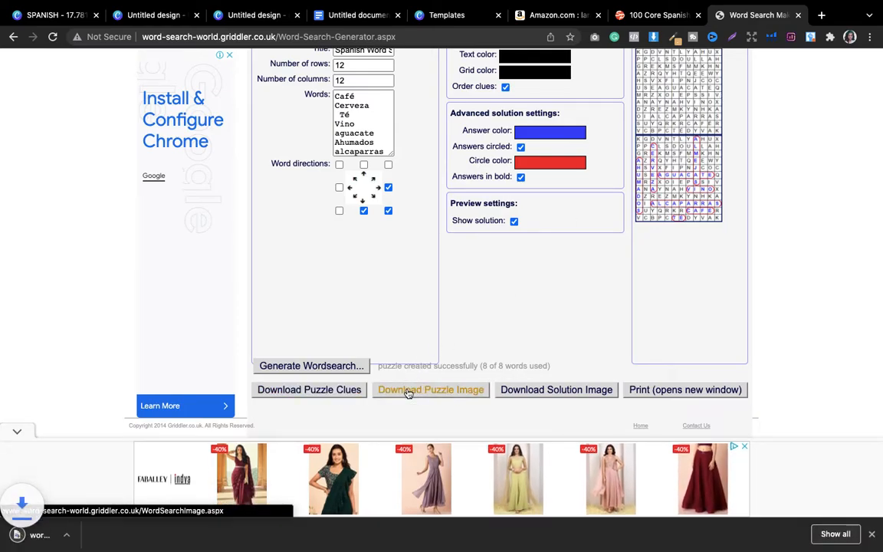
left_click(536, 392)
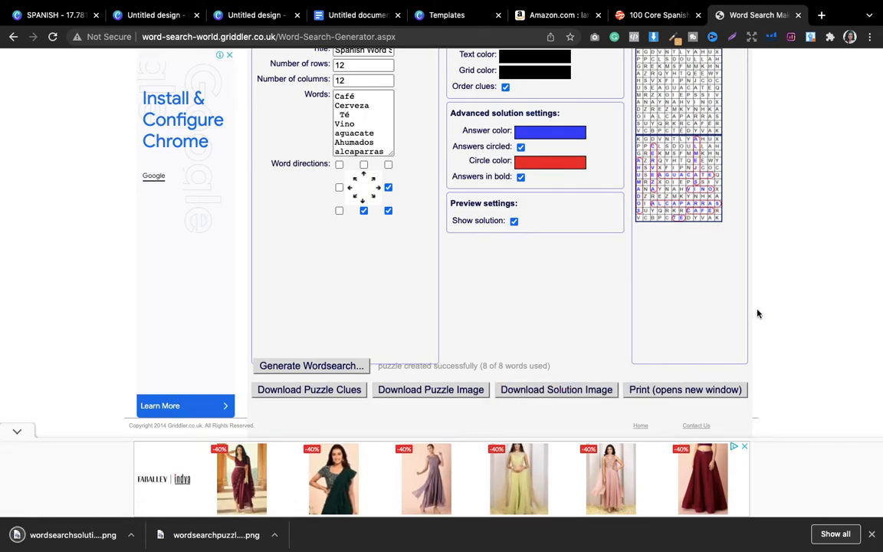
scroll(752, 312, "up", 3)
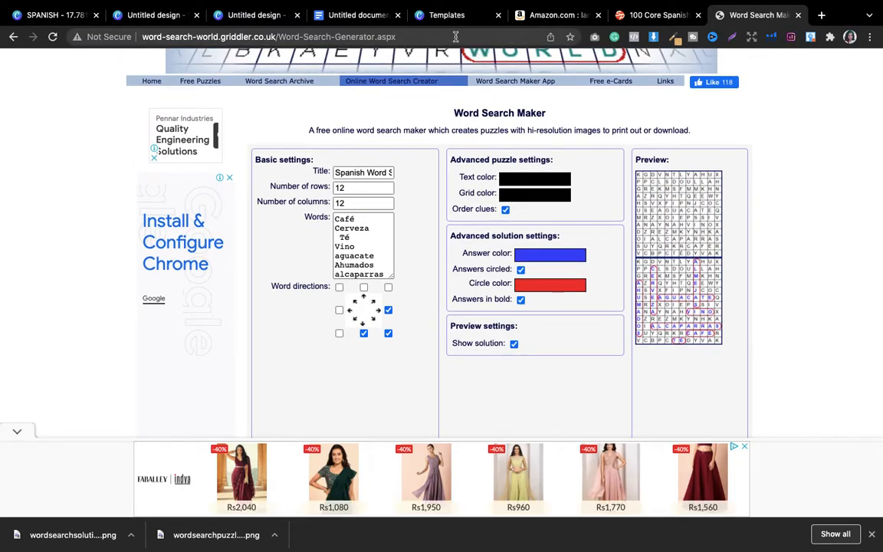
Switch to Canva, create a blank 8.625 x 11.25 in design from the recent sizes, and close the templates page.
left_click(452, 15)
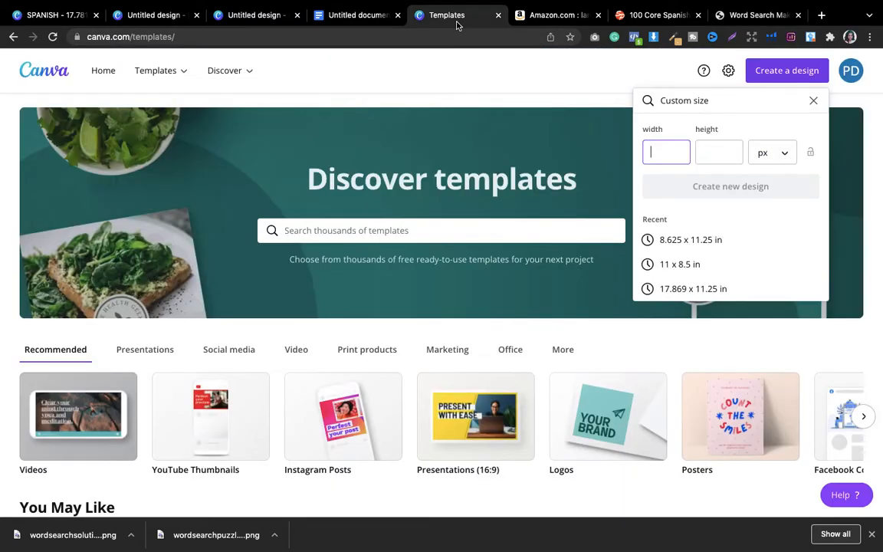
left_click(321, 74)
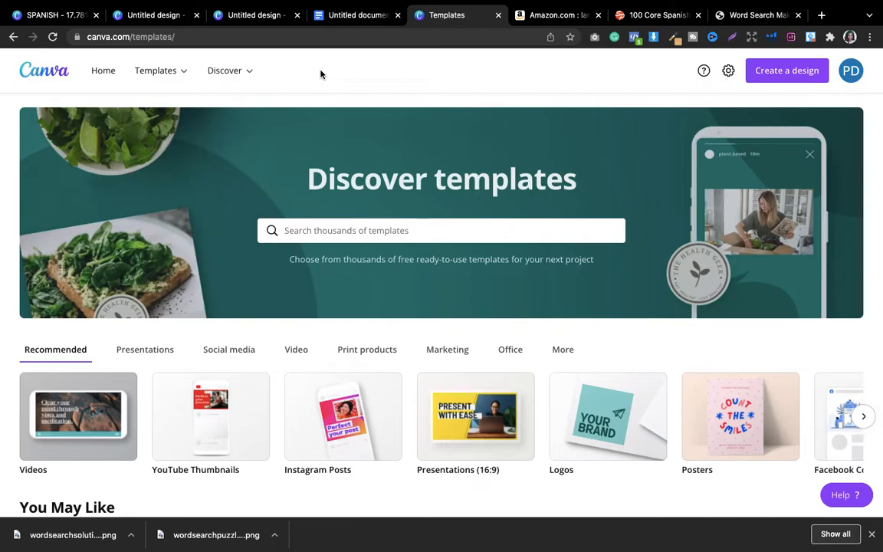
left_click(767, 75)
left_click(774, 156)
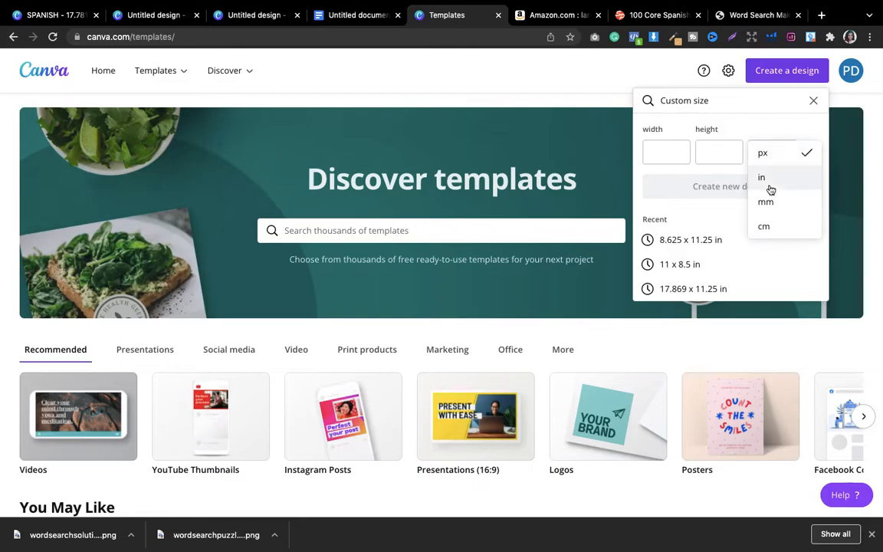
left_click(770, 186)
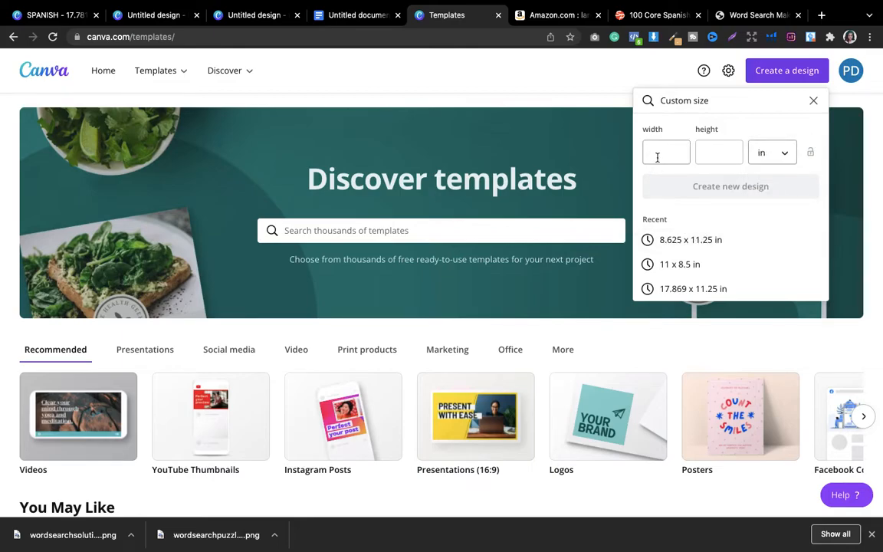
left_click(703, 241)
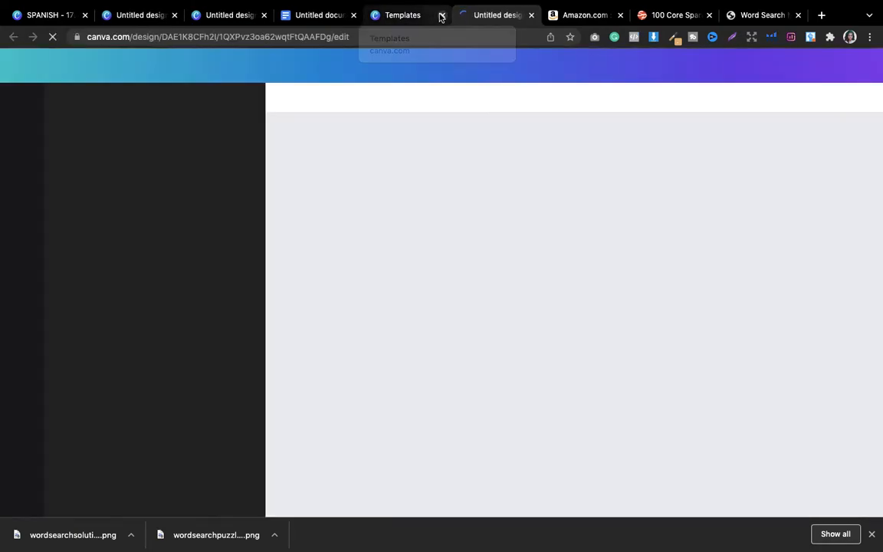
left_click(442, 15)
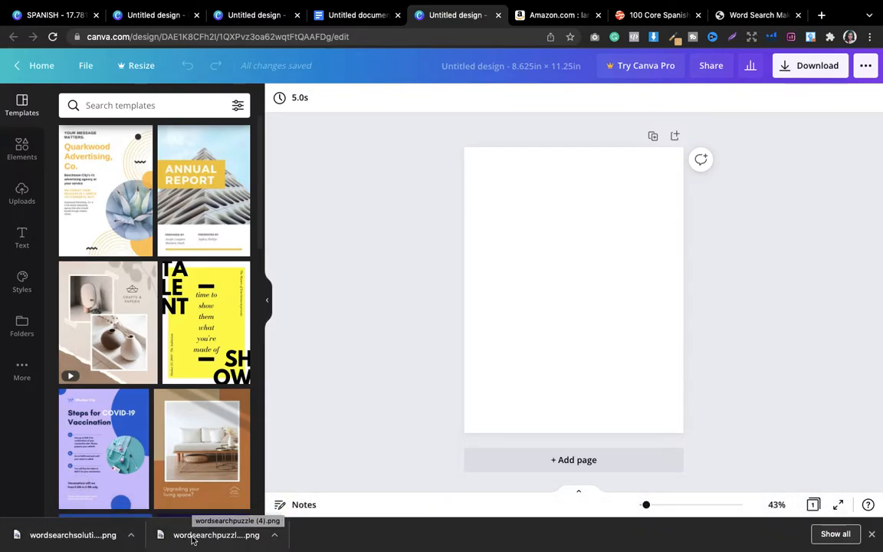
Upload the downloaded puzzle and solution images, and place the puzzle grid enlarged in the middle of the page.
left_click_drag(192, 541, 113, 163)
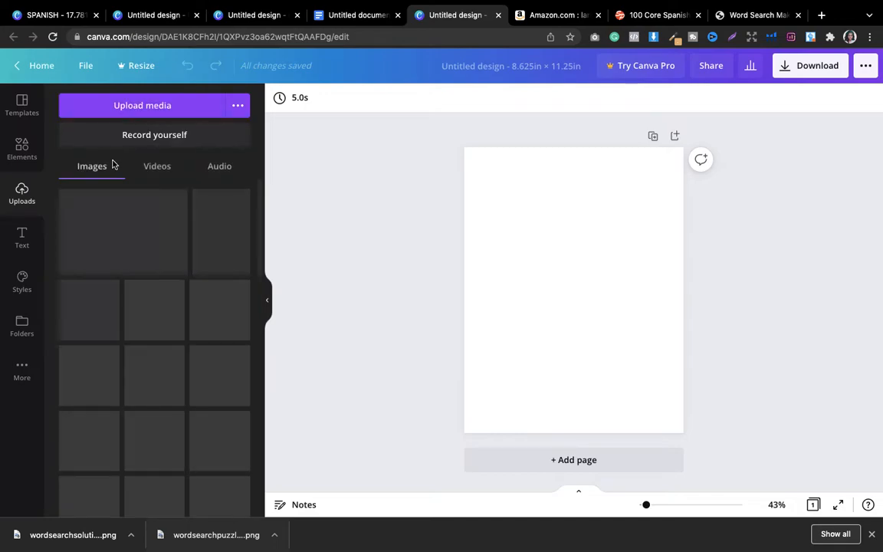
left_click_drag(73, 535, 118, 250)
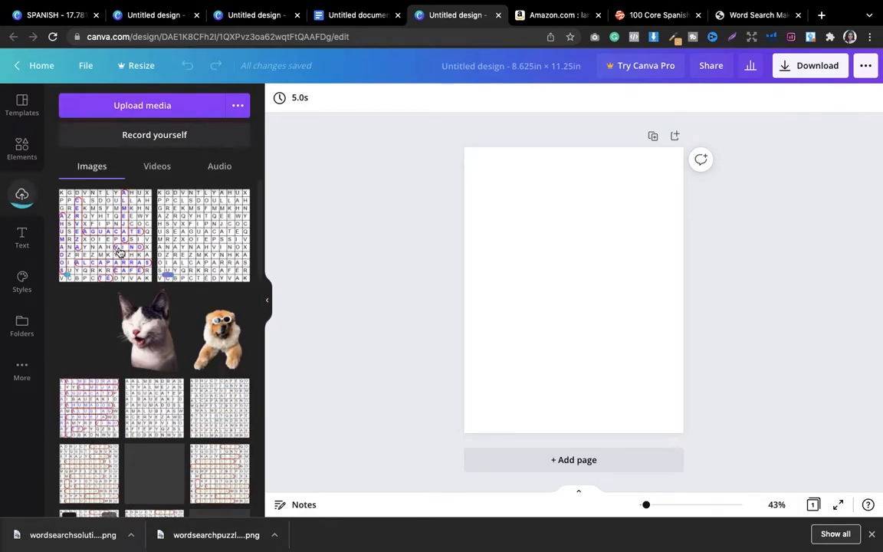
left_click(200, 243)
left_click_drag(522, 239, 489, 211)
left_click_drag(564, 258, 578, 266)
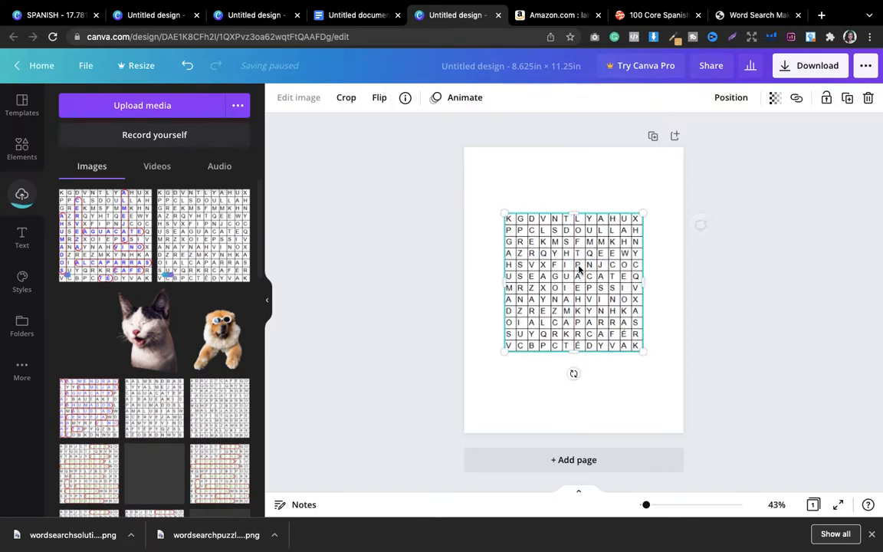
left_click(385, 203)
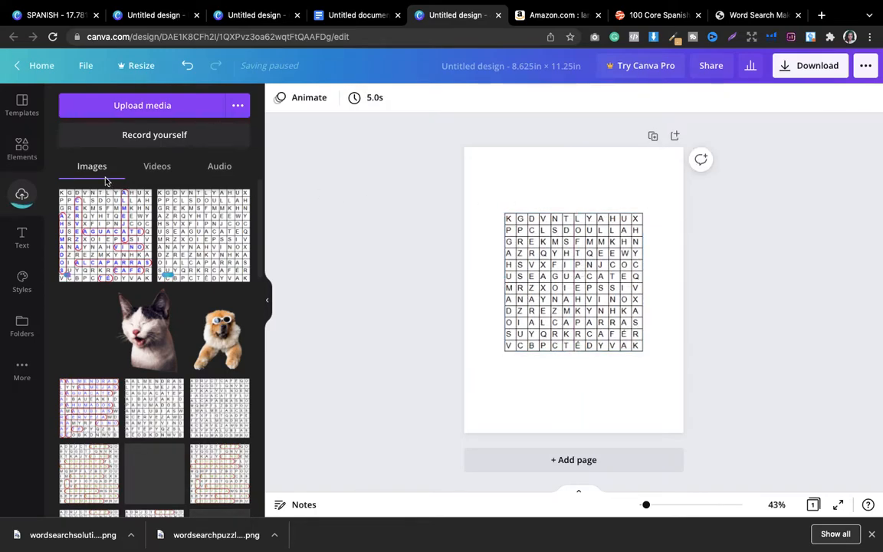
Add the heading "Spanish Word Search #1" and place it above the puzzle grid.
left_click(21, 236)
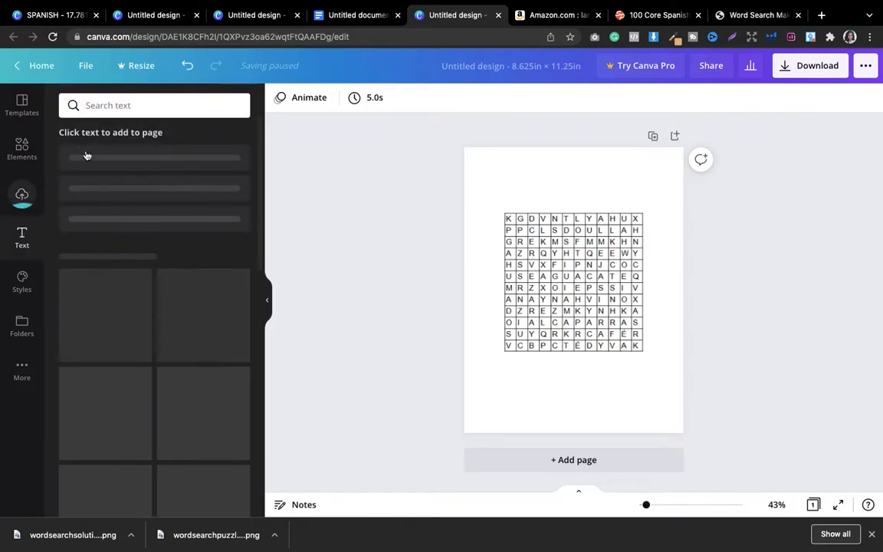
left_click(142, 158)
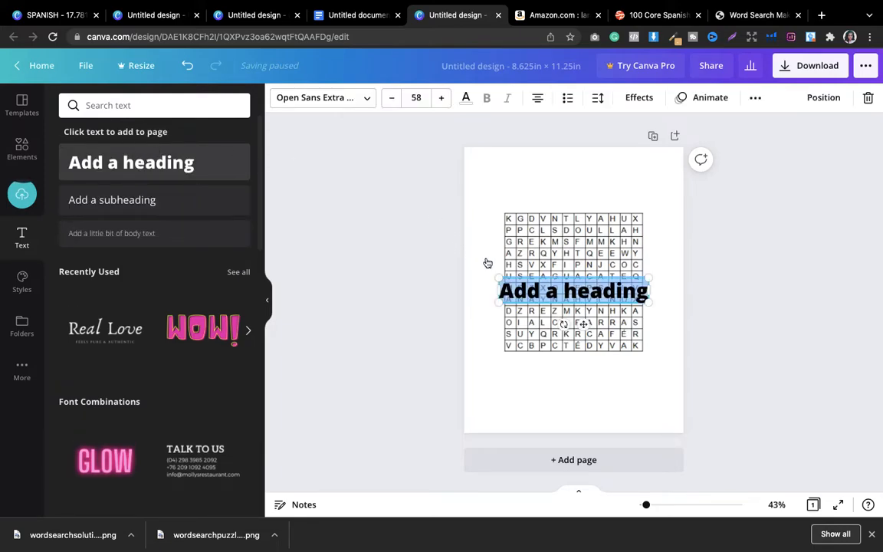
double_click(535, 287)
type("Spanish Word")
type("Sea")
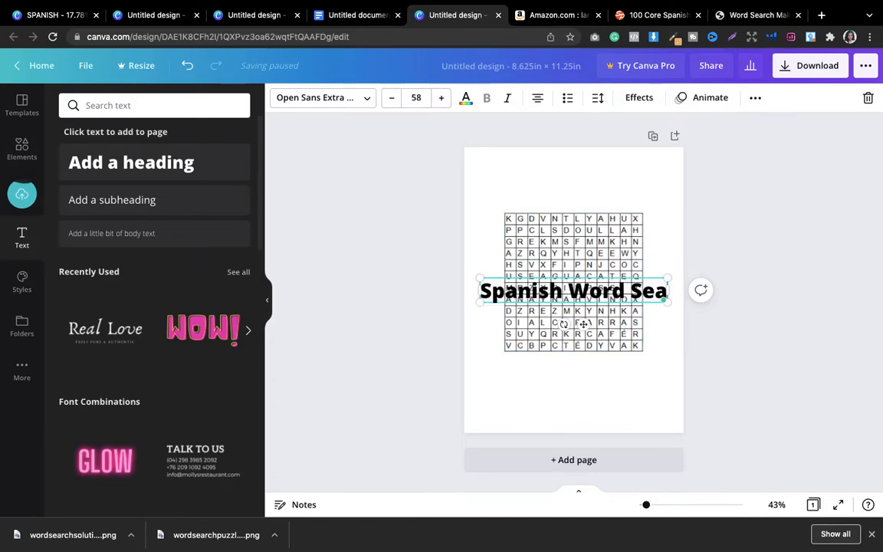
type("rch #1")
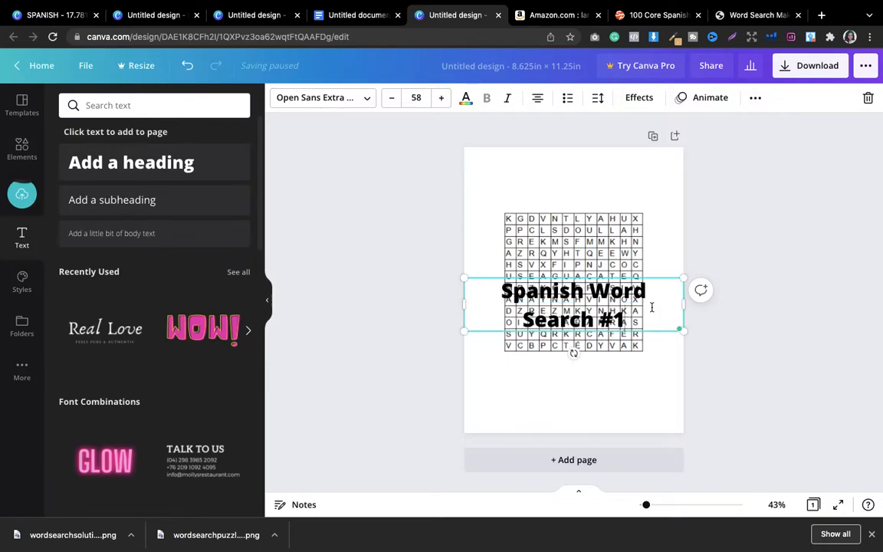
left_click(625, 370)
left_click(574, 273)
left_click_drag(574, 273, 582, 179)
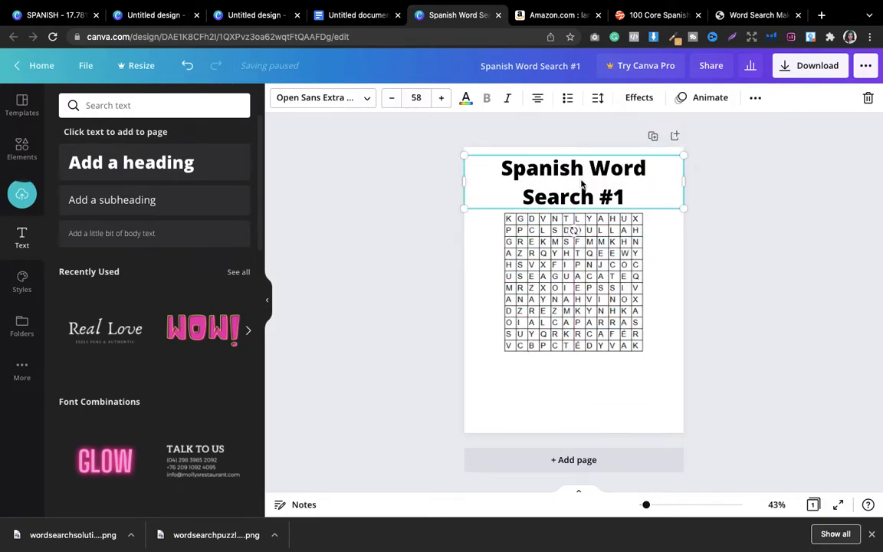
Duplicate the heading as a "Words:" label, scaled down to size 36.5 and placed below the grid's left side.
left_click(755, 98)
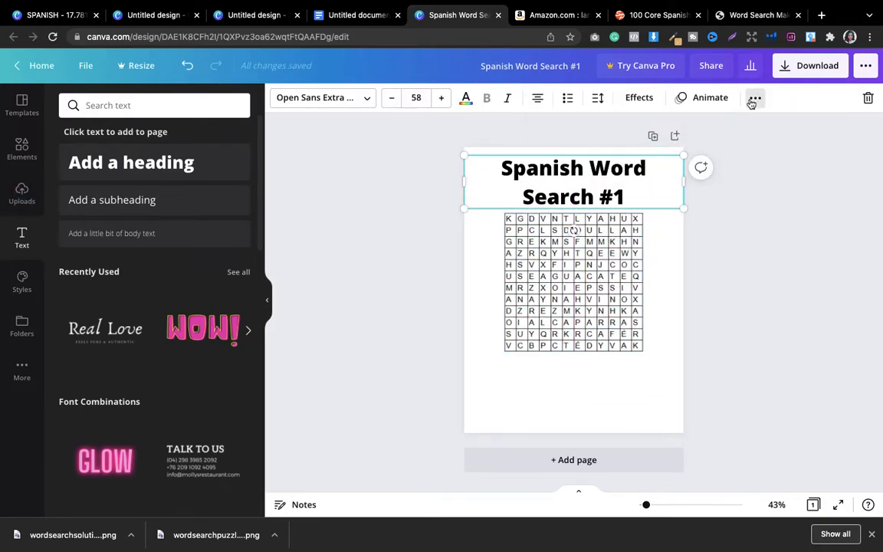
left_click(751, 127)
left_click_drag(619, 198, 603, 373)
left_click(603, 372)
key("ctrl+a")
key("BackSpace")
type("W")
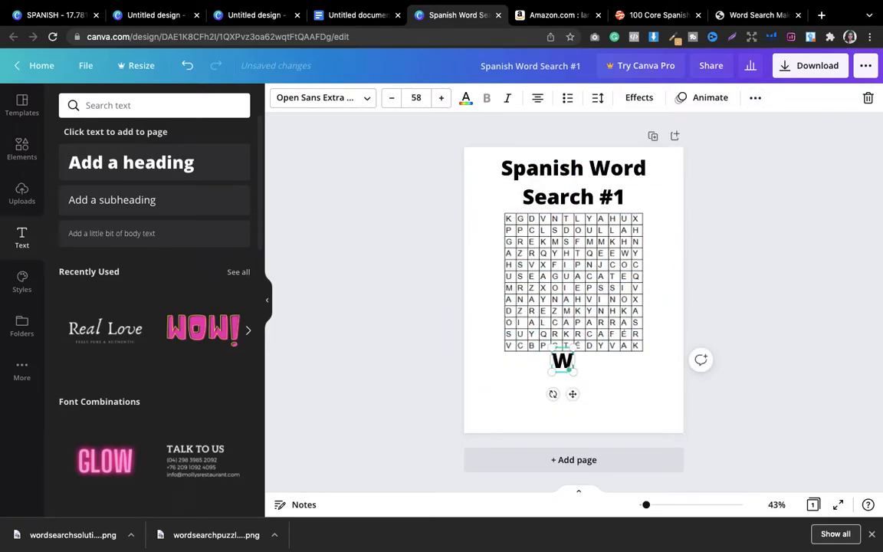
type("ords:")
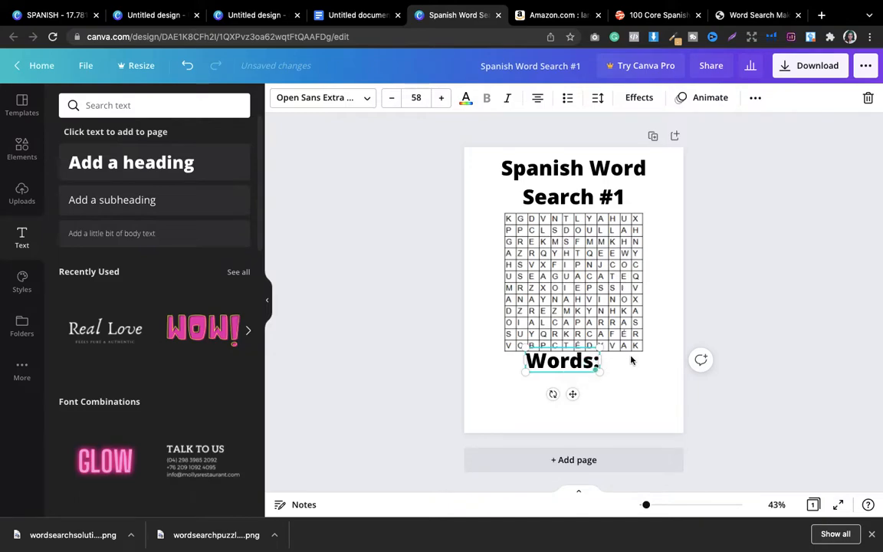
left_click_drag(603, 347, 532, 373)
left_click(623, 384)
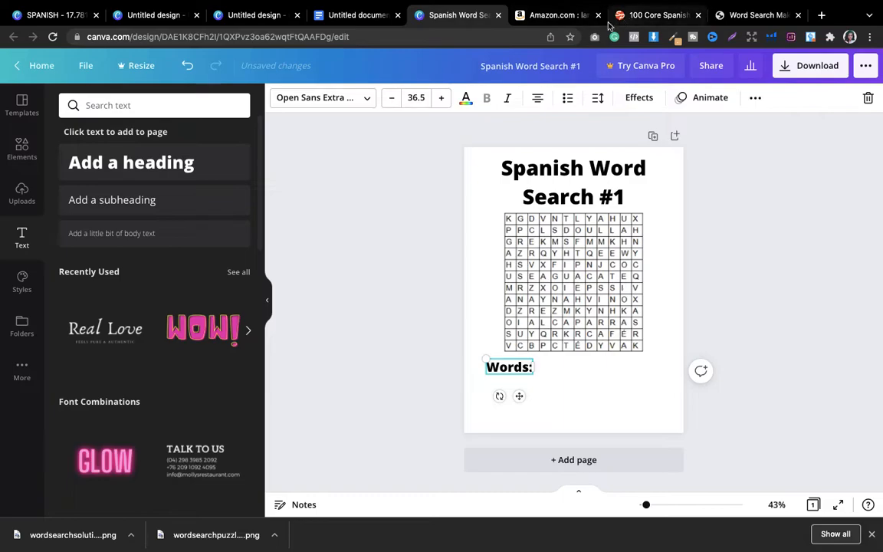
Close the 100 Core Spanish page and copy the words Café, Cerveza and Té from the Word Search Maker's word list.
left_click(658, 19)
key("ctrl+w")
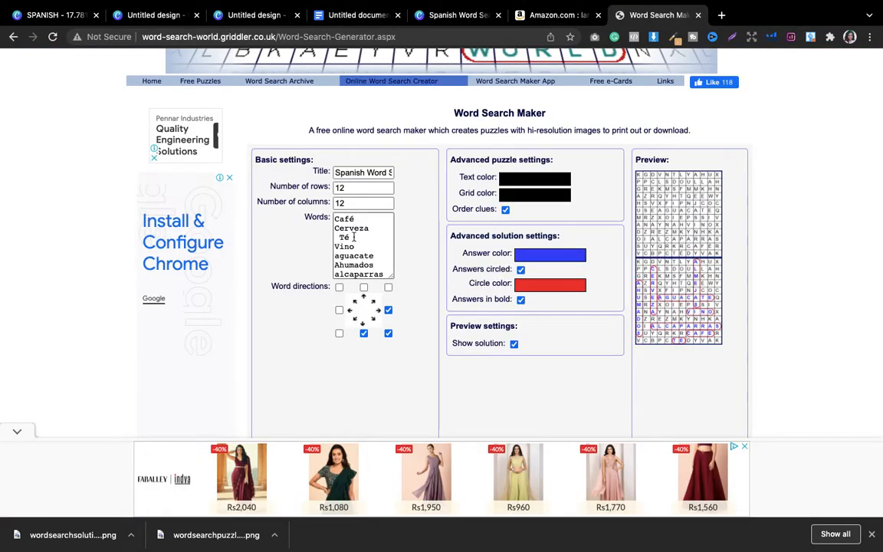
left_click_drag(334, 218, 350, 238)
key("super+c")
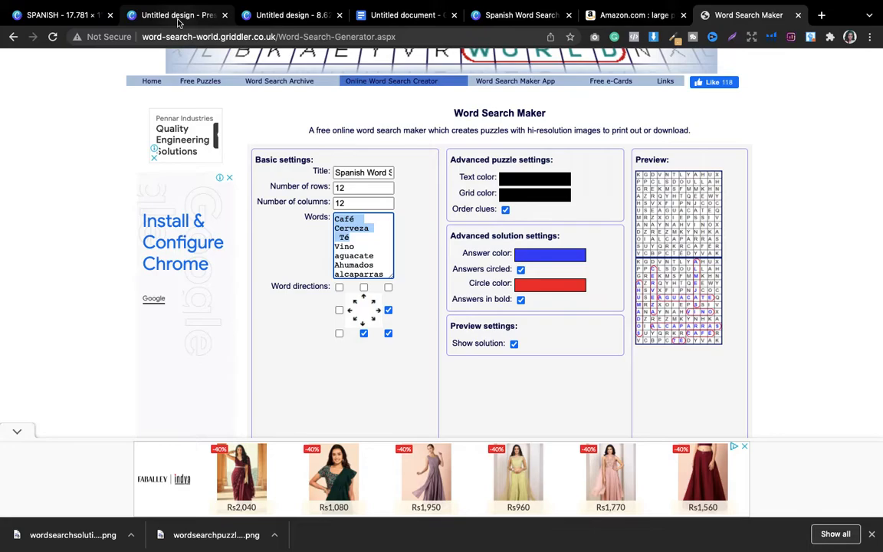
Close the older untitled 8.625 x 11.25 in design and return to the Spanish Word Search #1 design.
left_click(272, 17)
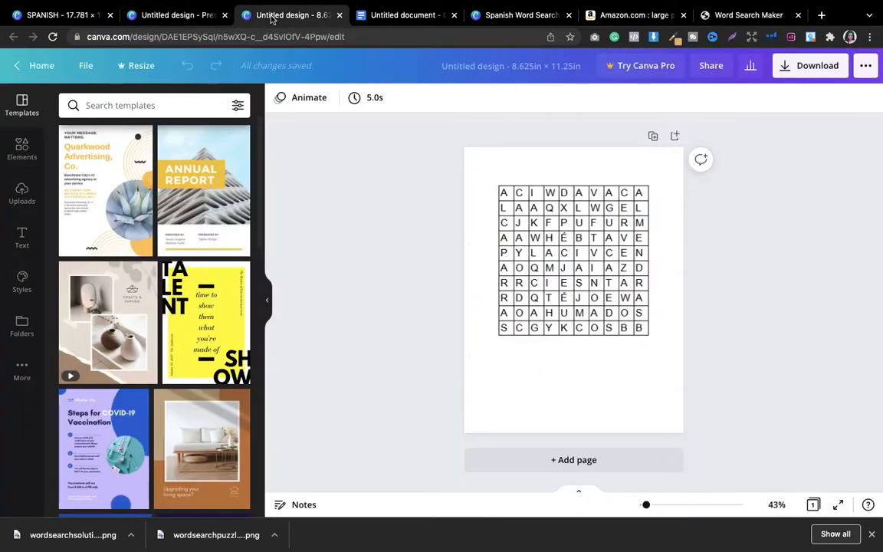
left_click(163, 15)
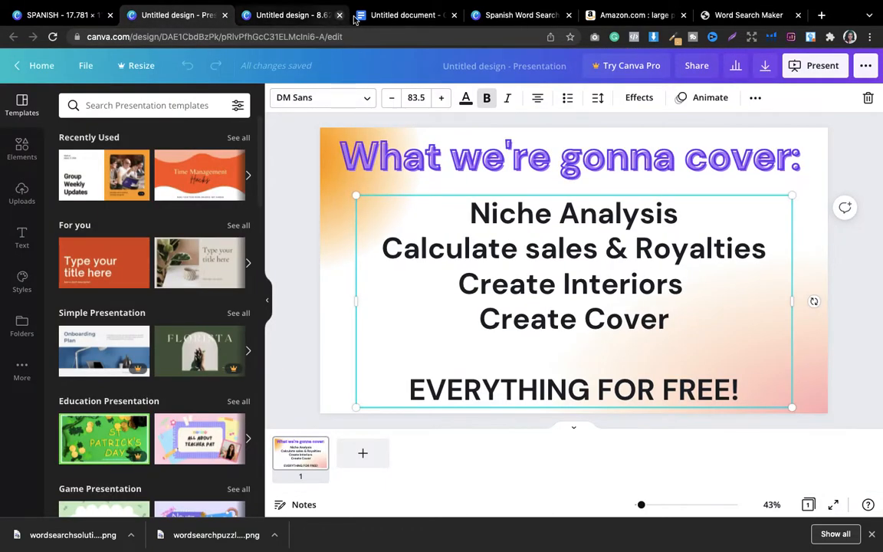
left_click(293, 17)
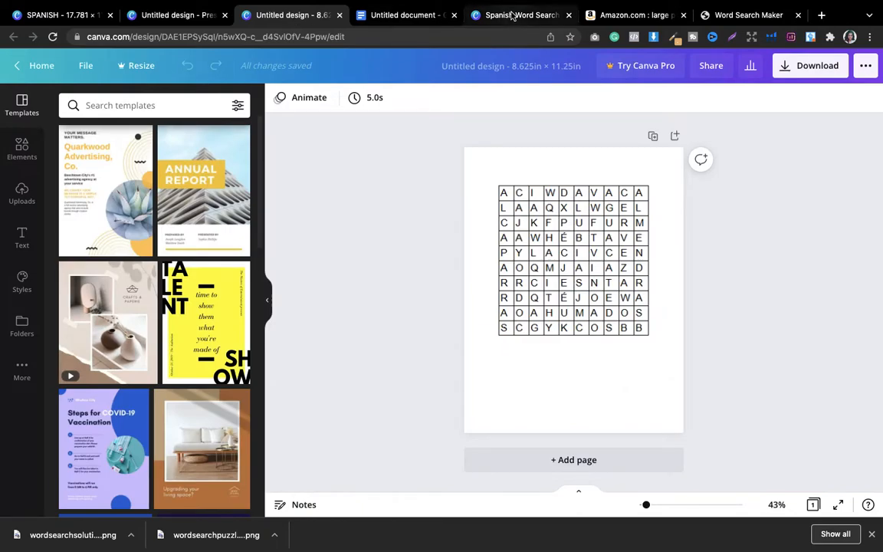
left_click(339, 15)
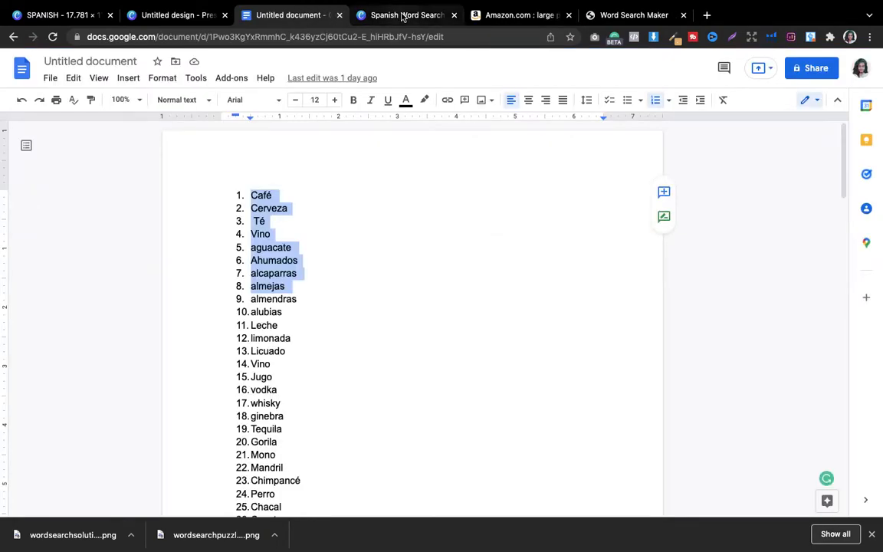
left_click(403, 15)
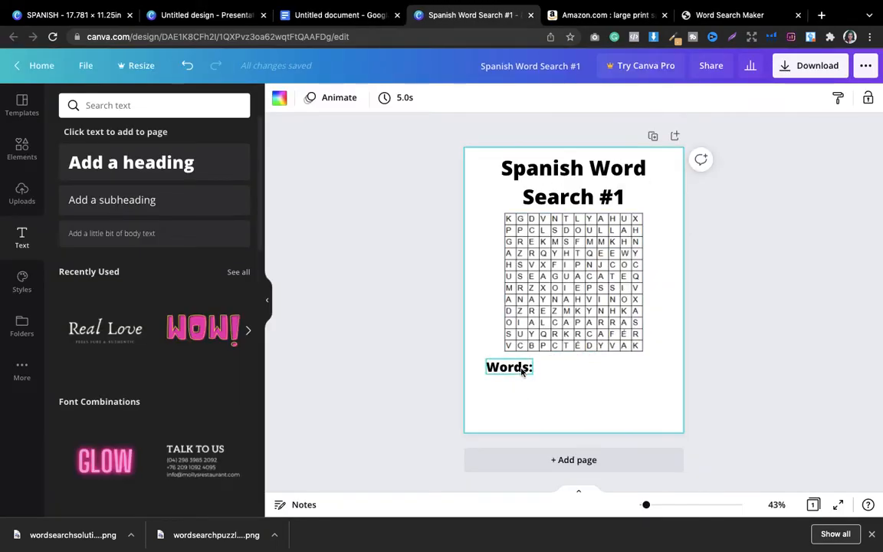
Duplicate the "Words:" label, place the copy below it and replace its text with the copied words Café, Cerveza and Té.
left_click(755, 98)
left_click(754, 128)
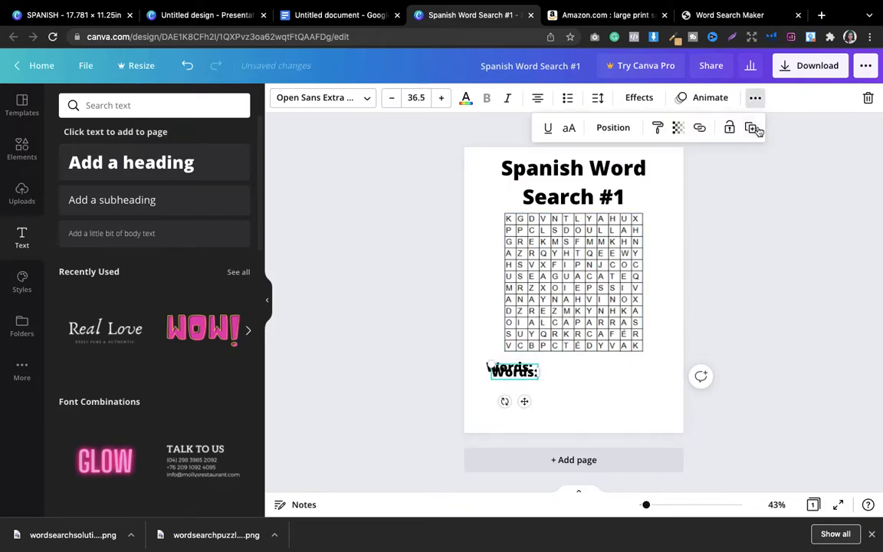
left_click_drag(524, 401, 518, 432)
double_click(519, 401)
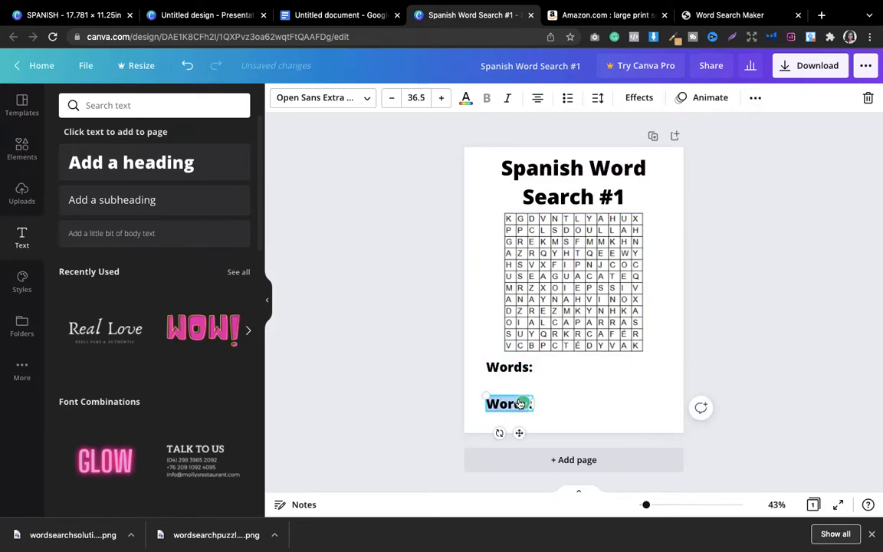
key("super+v")
left_click(562, 398)
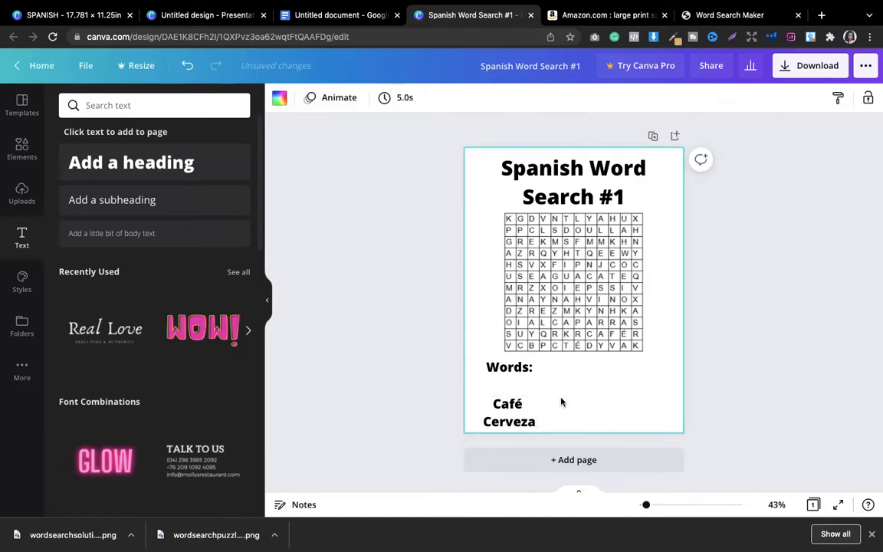
Scale the Café, Cerveza, Té text down to size 25.3 and position it directly beneath the "Words:" label.
mouse_move(506, 423)
left_mouse_down()
mouse_move(506, 401)
mouse_move(493, 415)
left_mouse_up()
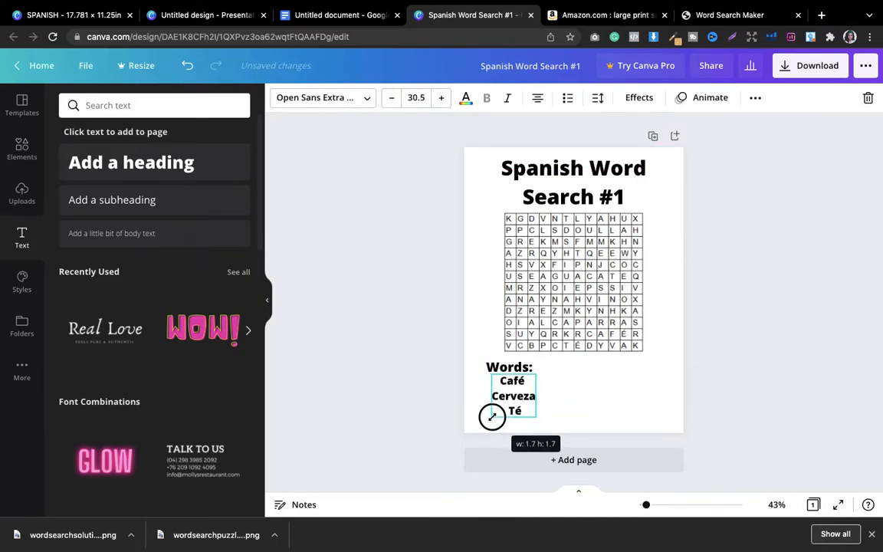
left_click(587, 385)
left_click_drag(510, 384, 516, 392)
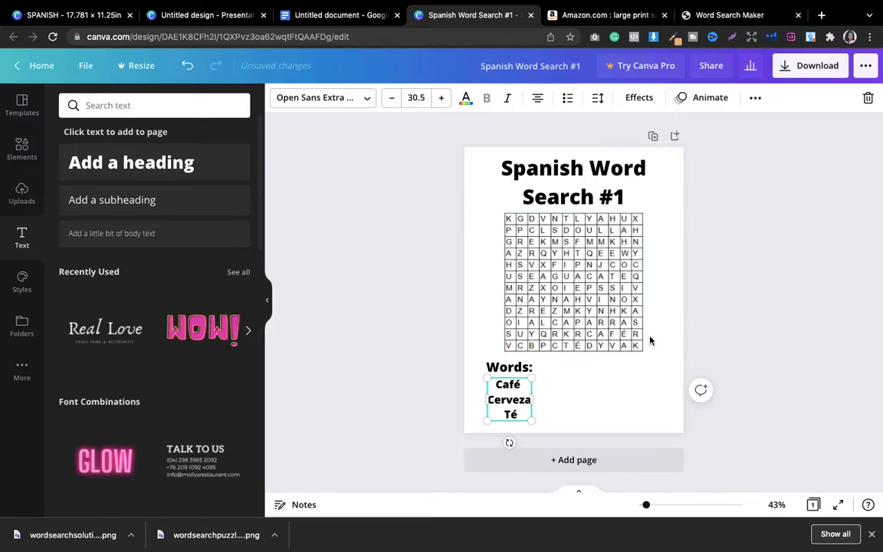
left_click_drag(531, 378, 510, 405)
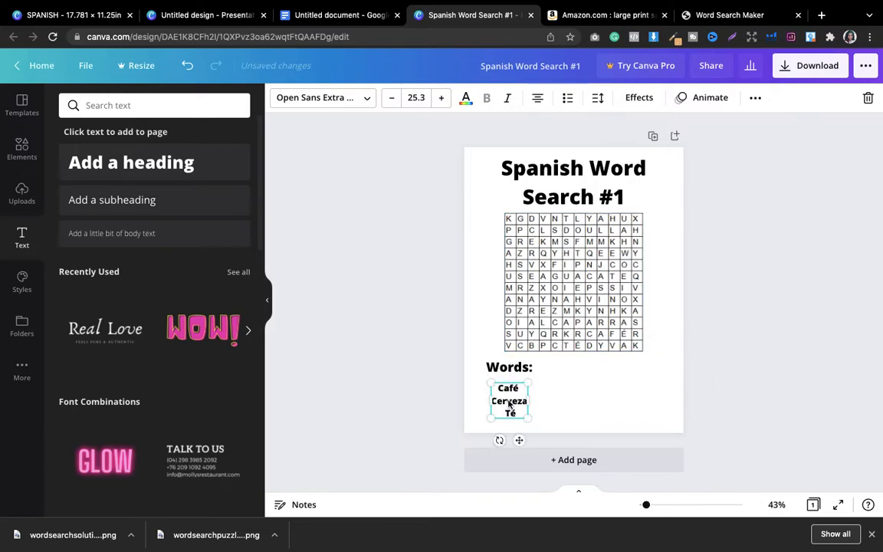
Duplicate the Café, Cerveza, Té text block and place the copy beside it as a middle column.
left_click(756, 98)
left_click(752, 127)
left_click_drag(520, 409, 573, 405)
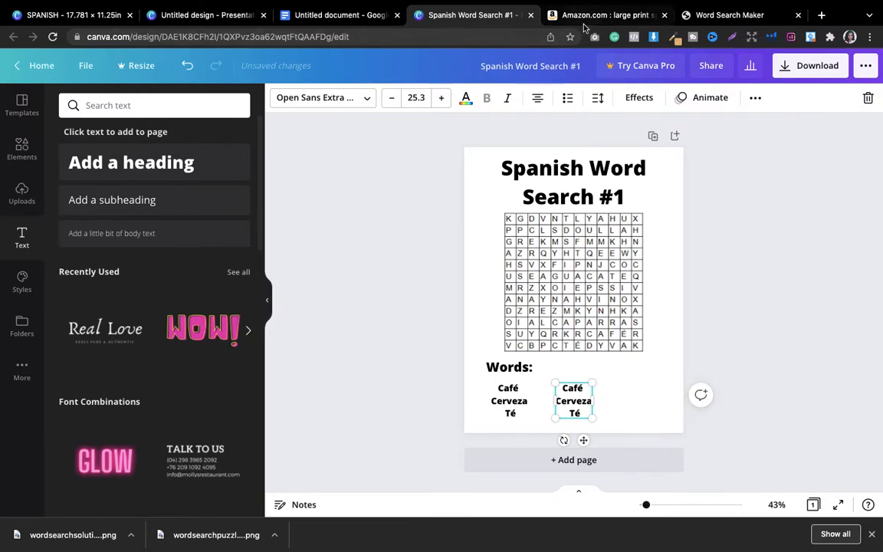
Replace the middle column's text with Vino, aguacate and Ahumados, copied from the Word Search Maker's word list.
left_click(717, 15)
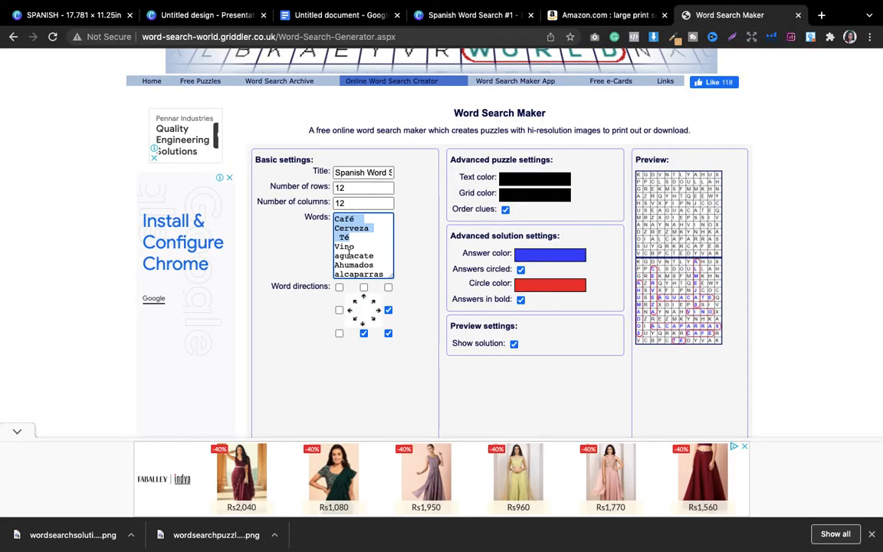
left_click_drag(374, 262, 335, 249)
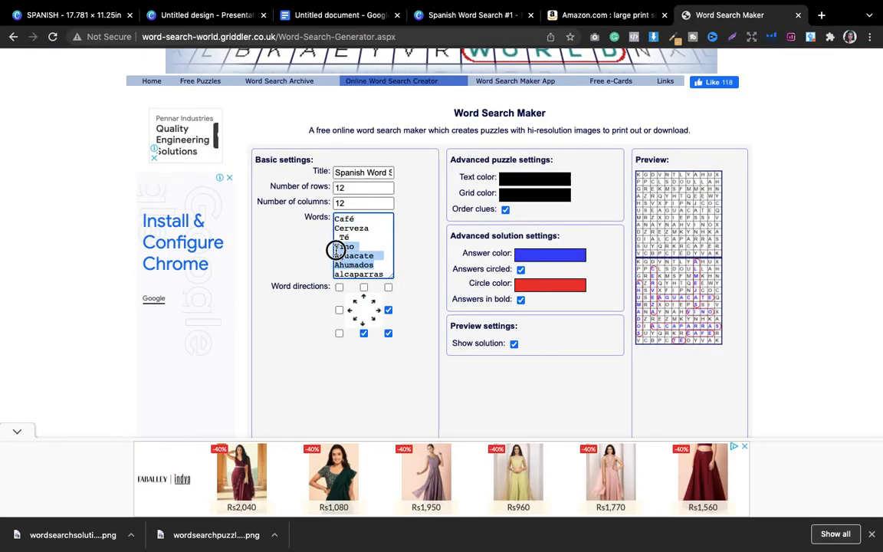
left_click(418, 18)
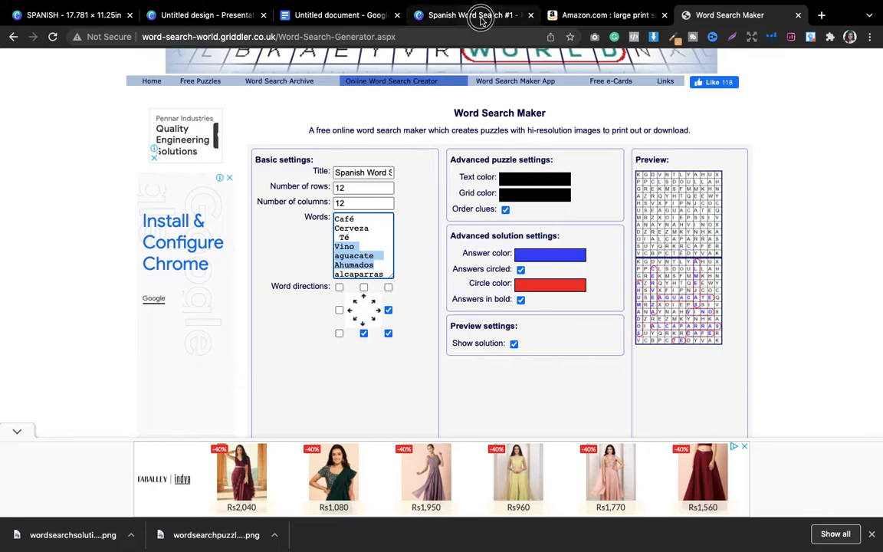
key("ctrl+a")
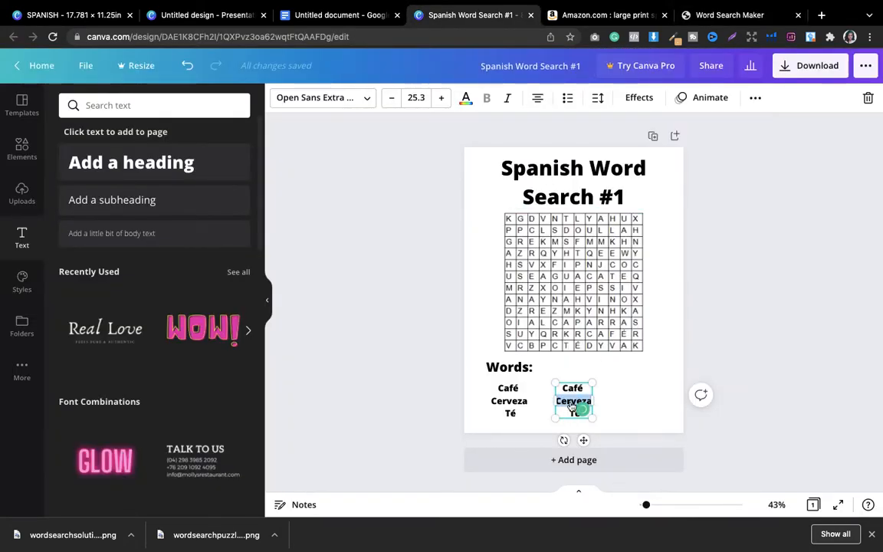
type("Vino aguacate Ahumados")
left_click(639, 402)
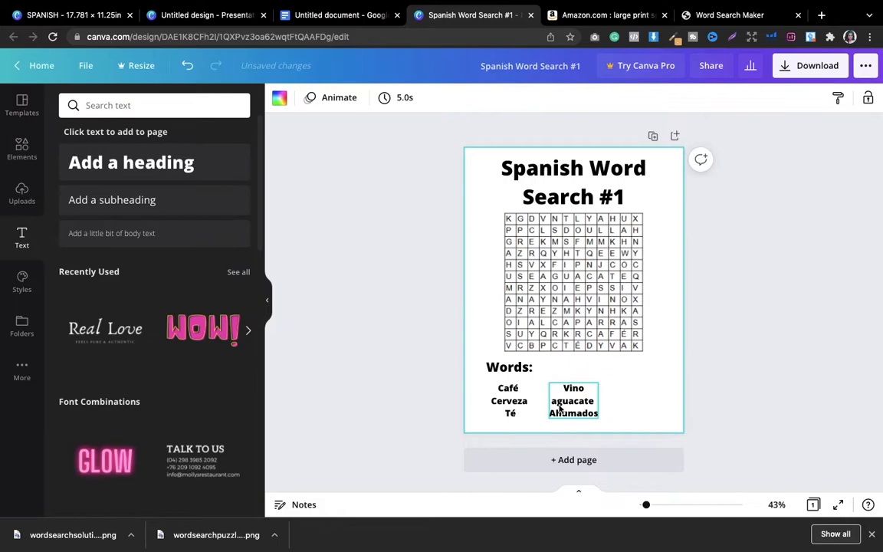
Duplicate the Vino, aguacate, Ahumados text block and place the copy as a third column.
left_click(560, 408)
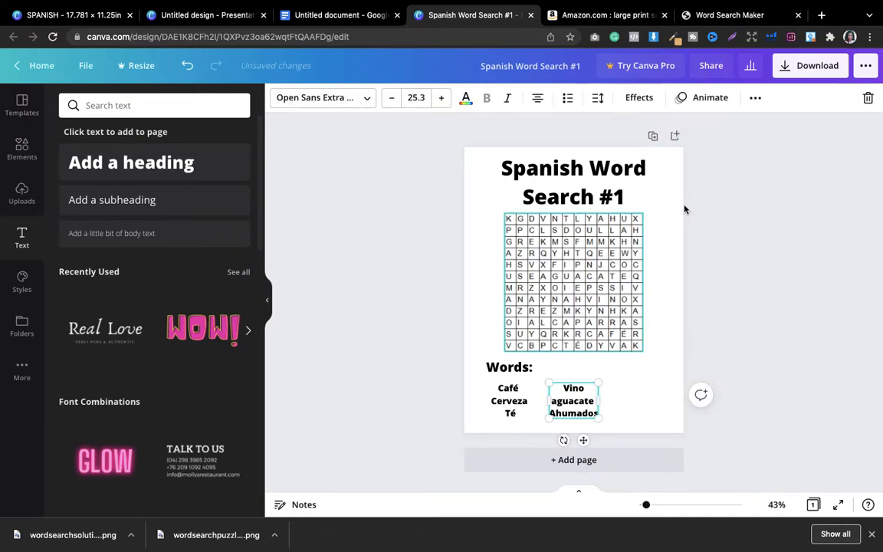
left_click(756, 100)
left_click(751, 128)
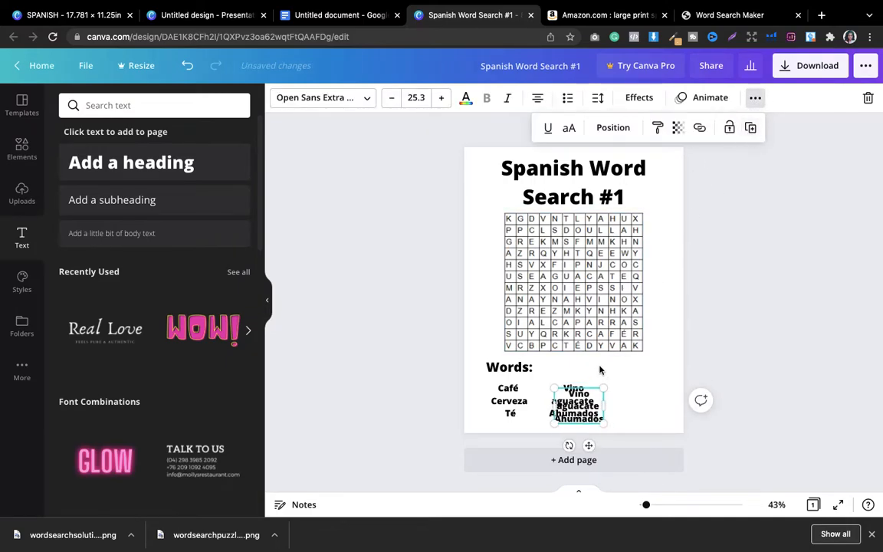
left_click_drag(577, 402, 634, 401)
Switch to the Word Search Maker page and copy alcaparras and almejas from its word list.
left_click(724, 15)
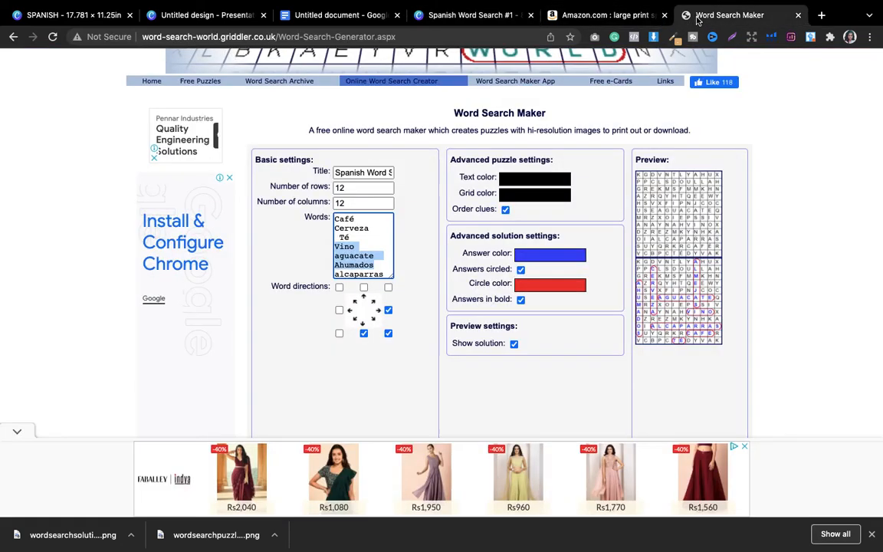
left_click(374, 263)
scroll(364, 253, "down", 2)
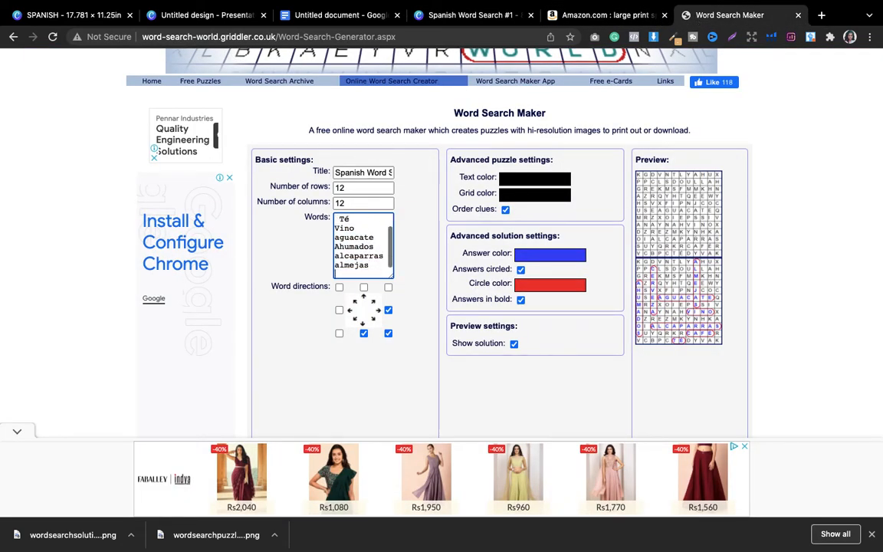
left_click_drag(374, 263, 334, 258)
key("ctrl+c")
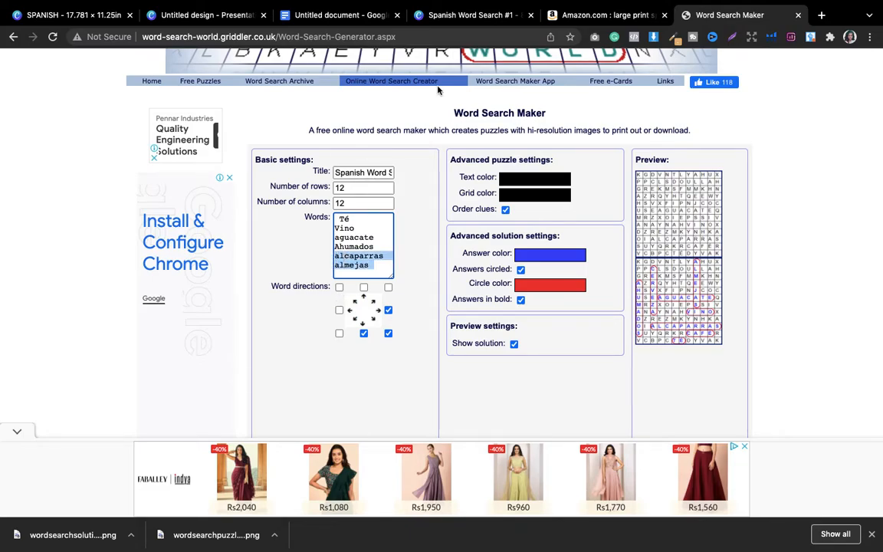
Back in the Canva design, replace the third column's text with alcaparras and almejas and align it with the other columns.
left_click(475, 15)
double_click(634, 393)
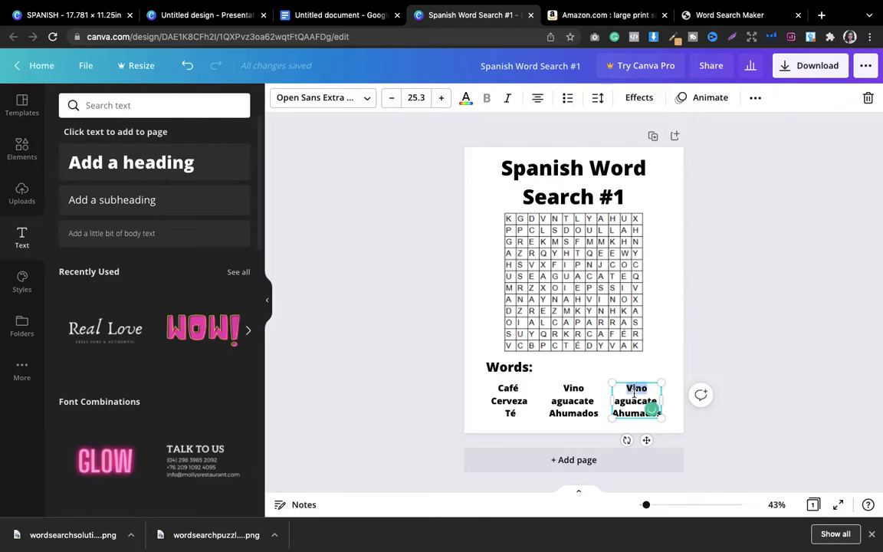
key("ctrl+v")
left_click(803, 388)
left_click(628, 399)
left_click_drag(629, 399, 634, 396)
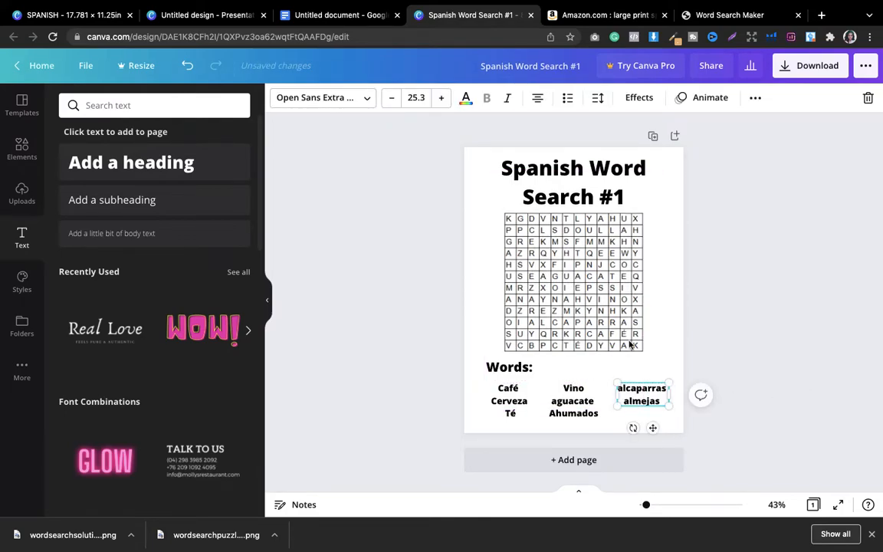
left_click(697, 305)
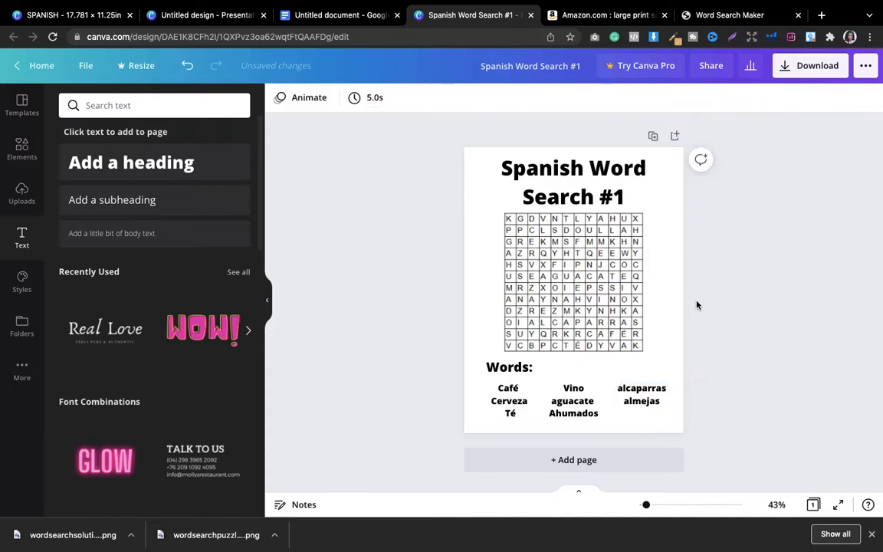
Duplicate the puzzle page, change the copy's heading to "Solution #1" and center the heading above the grid.
left_click(652, 135)
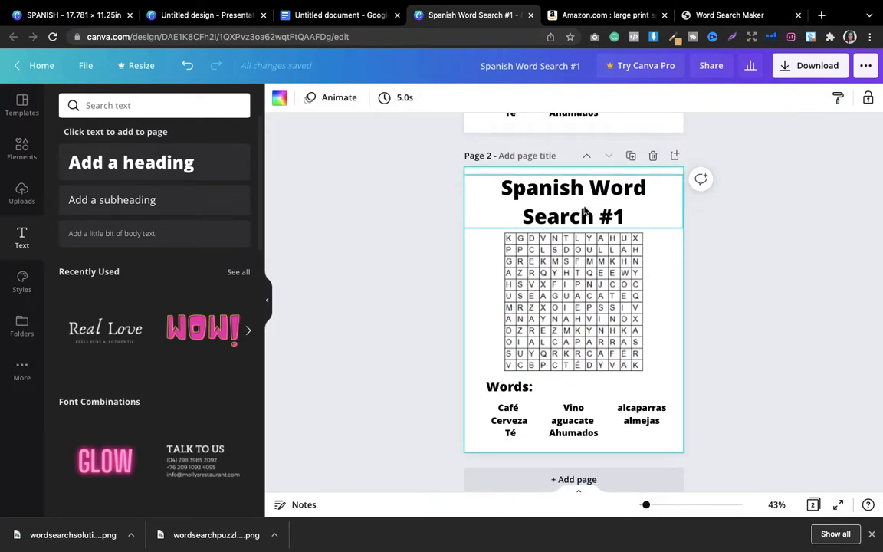
left_click(584, 211)
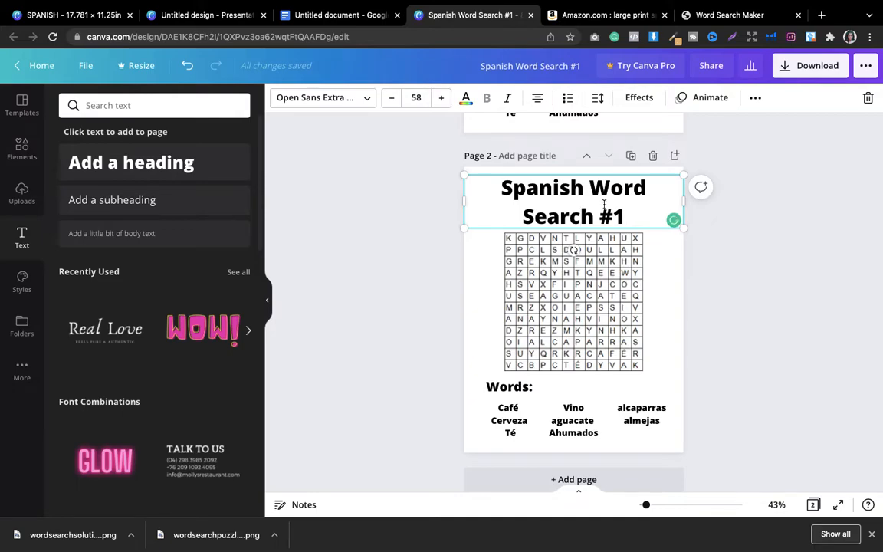
left_click_drag(585, 218, 522, 193)
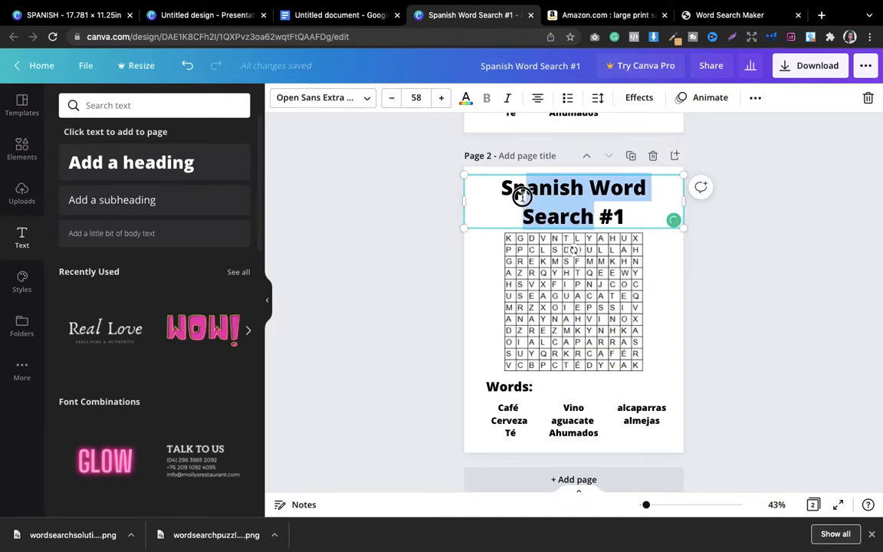
type("SO")
key("BackSpace")
type("olution")
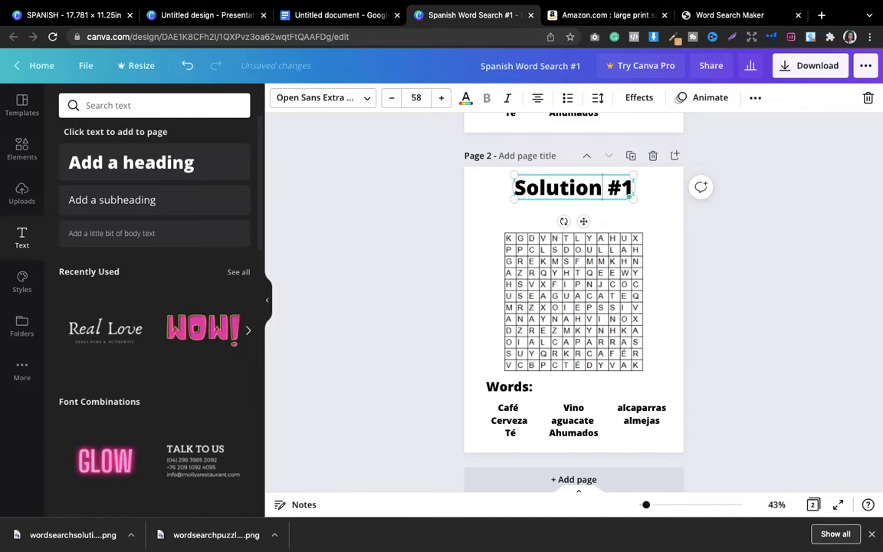
left_click(775, 296)
left_click_drag(581, 191, 577, 198)
Replace the puzzle grid on the Solution #1 page with the uploaded image of its circled solution.
left_click(533, 286)
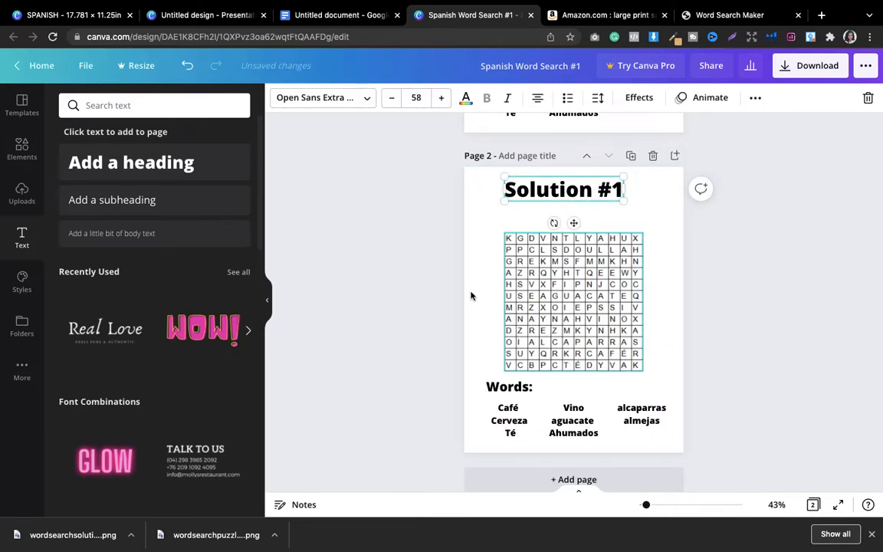
left_click(21, 191)
left_click_drag(118, 222, 518, 237)
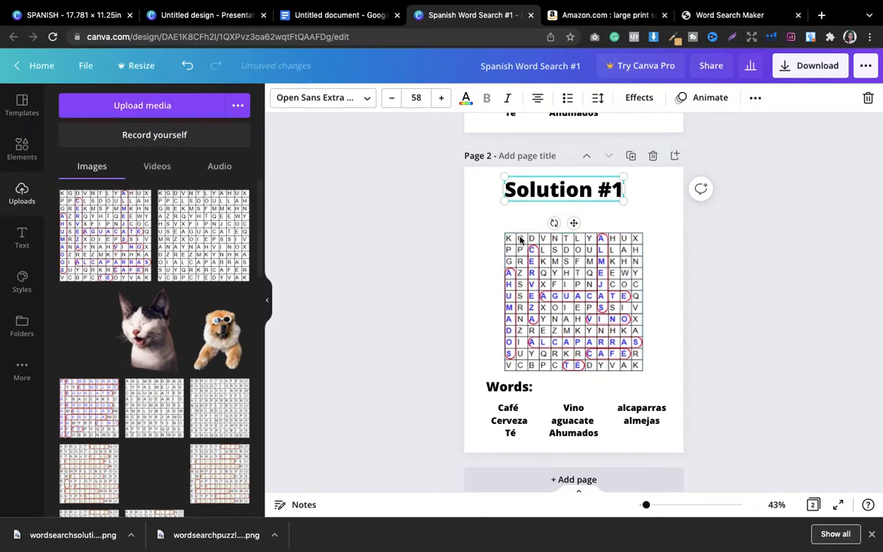
left_click(665, 279)
Set the download file type to PDF Print and dismiss the download options.
scroll(720, 325, "up", 1)
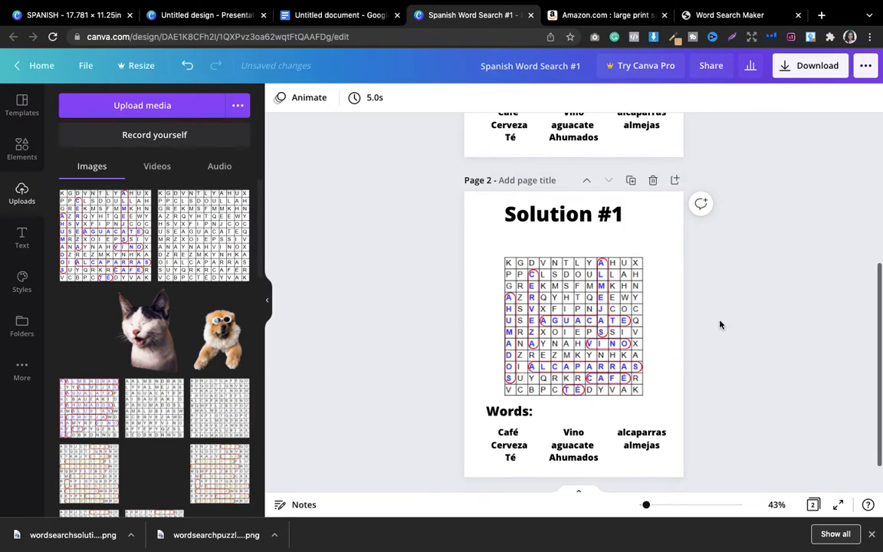
scroll(720, 325, "up", 5)
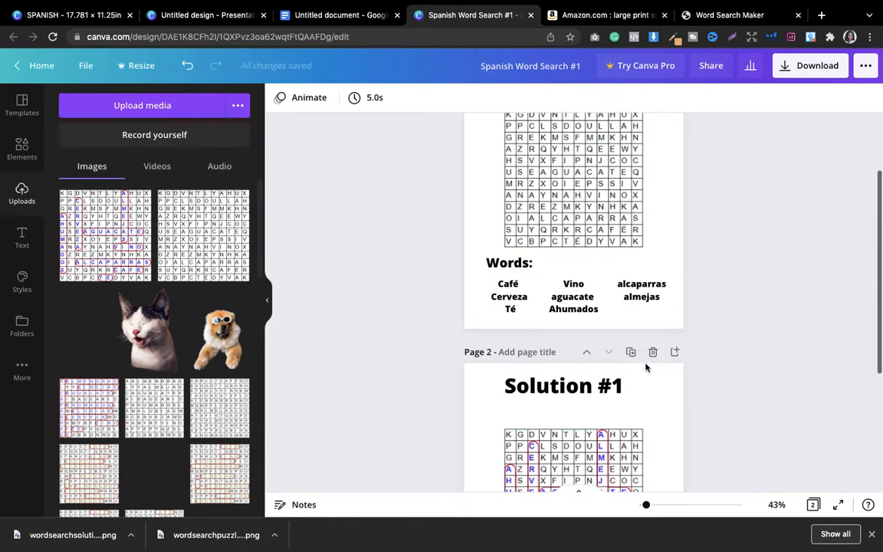
scroll(742, 270, "up", 3)
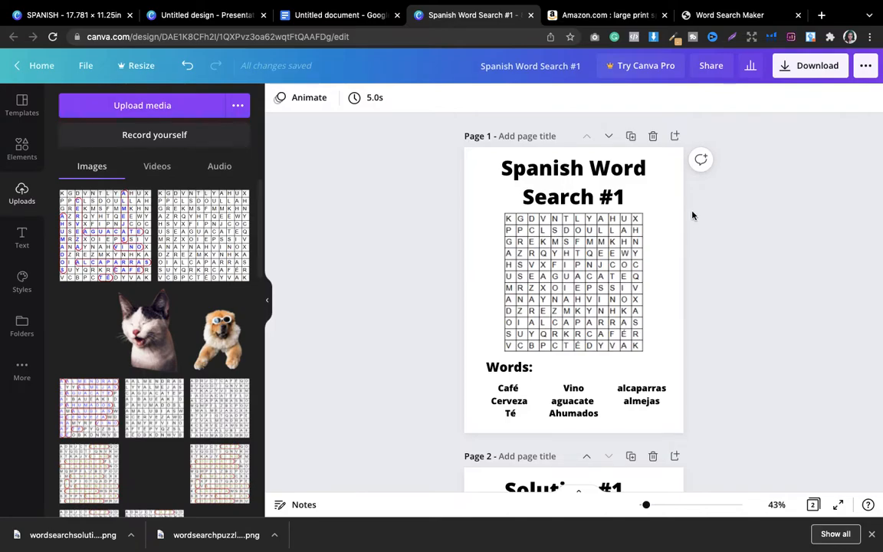
left_click(821, 66)
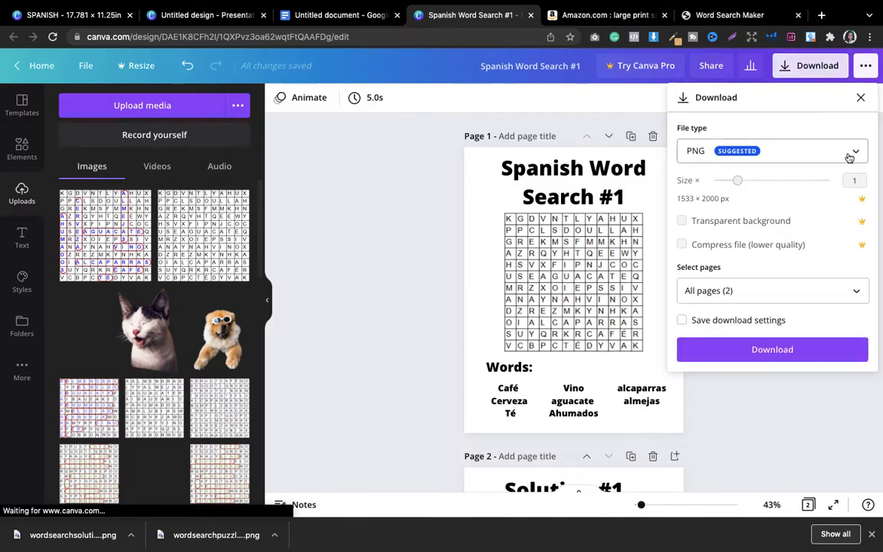
left_click(850, 157)
left_click(735, 265)
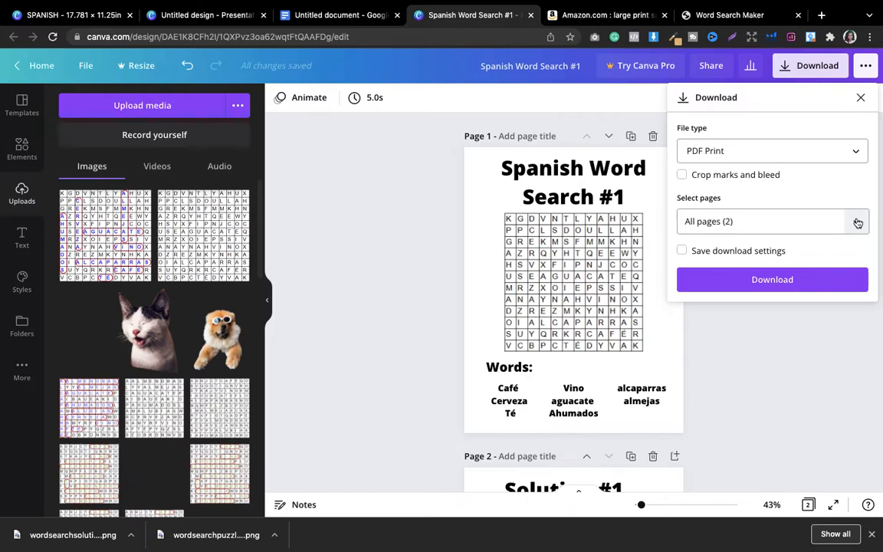
left_click(783, 374)
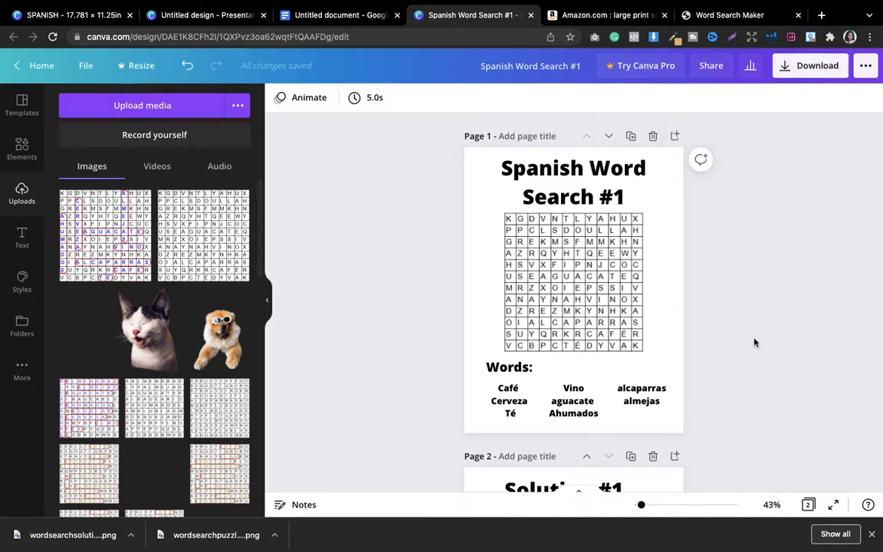
Duplicate the Spanish Word Search #1 page and replace the copy's grid with another unsolved puzzle image from the uploads.
left_click(632, 142)
left_click(588, 288)
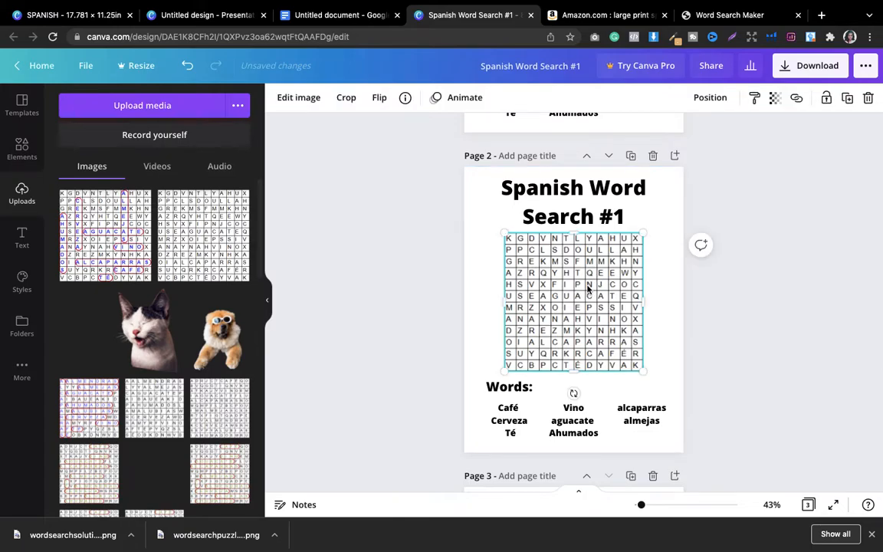
left_click_drag(220, 402, 533, 311)
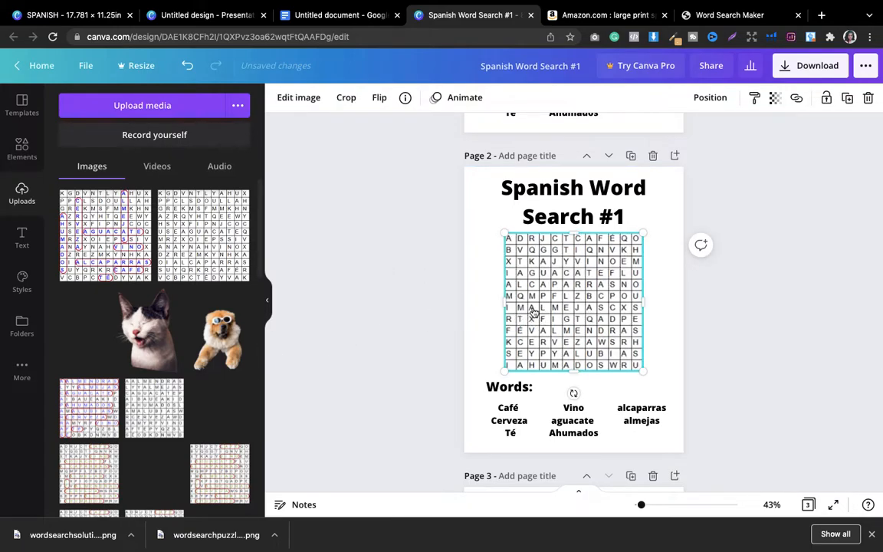
Change the heading on page 2 to "Spanish Word Search #2".
left_click(625, 217)
key("BackSpace")
type("2")
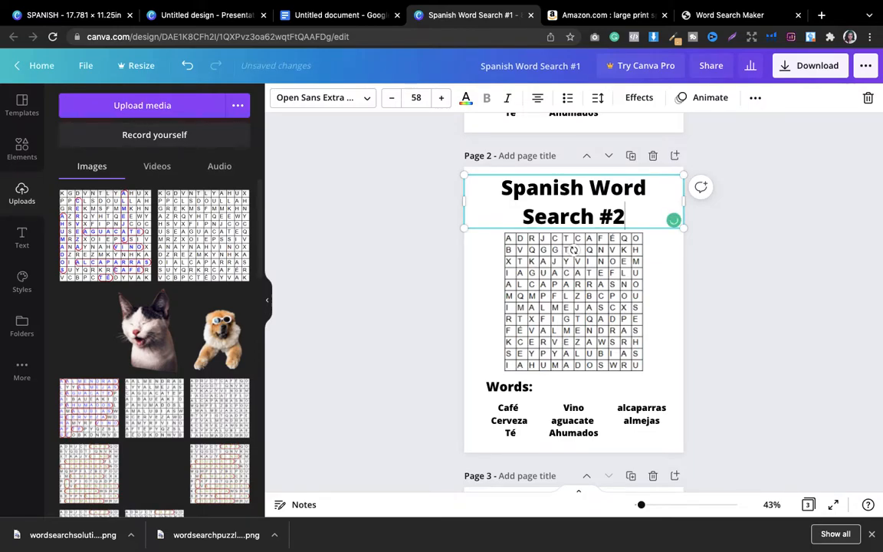
Review the Spanish Word Search #2 page and the Solution #1 page below it.
left_click(506, 416)
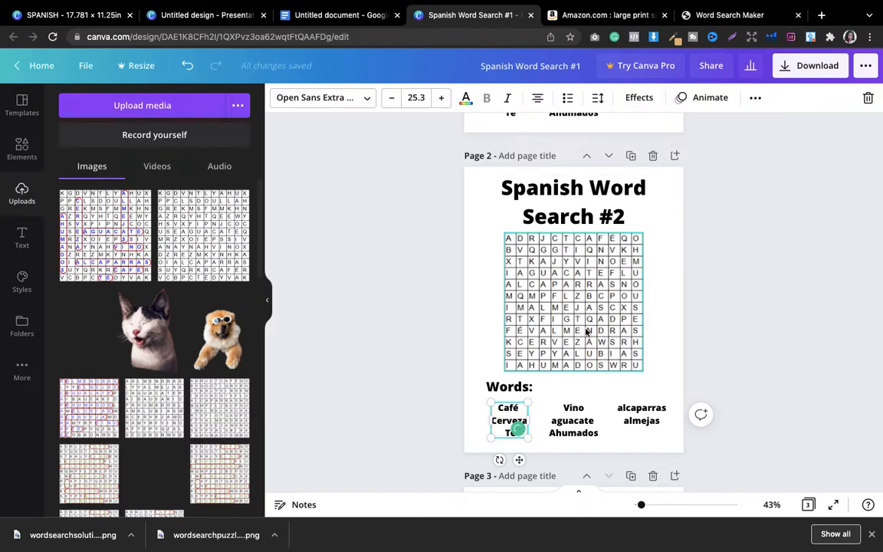
left_click(709, 331)
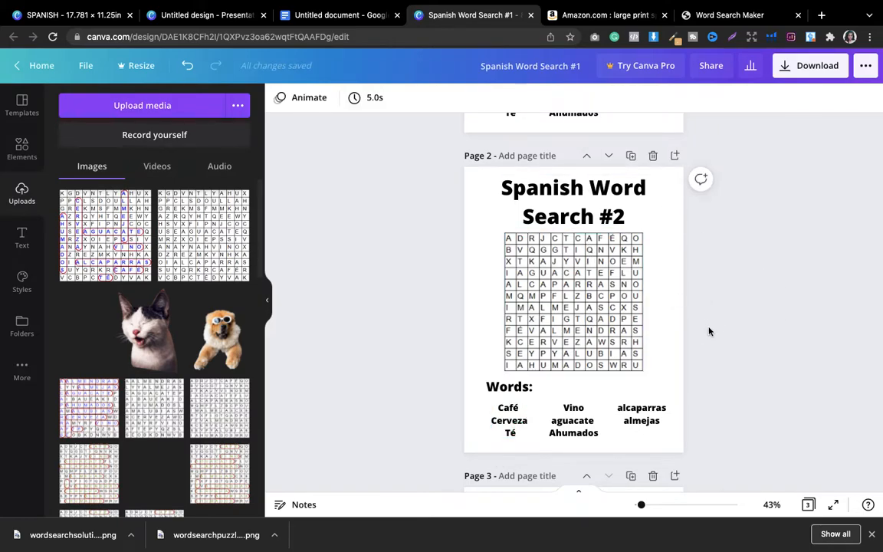
scroll(709, 333, "down", 5)
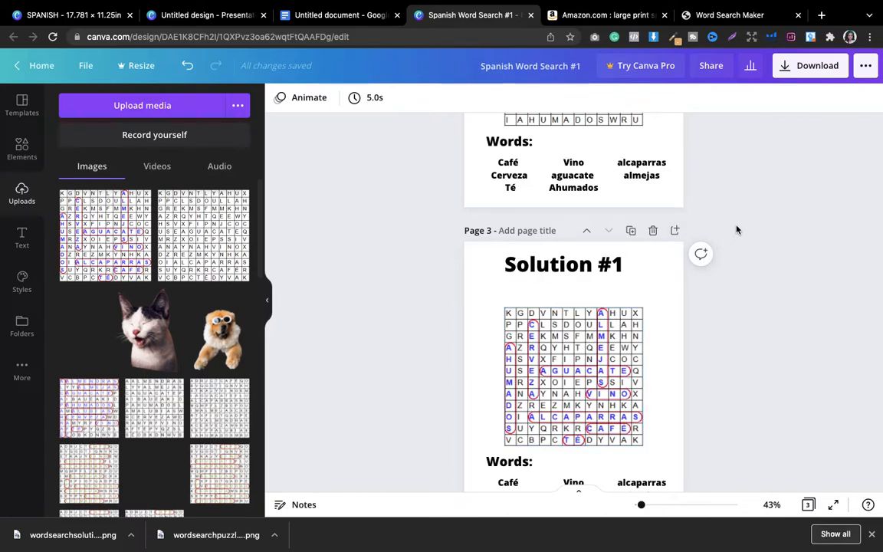
scroll(736, 229, "up", 1)
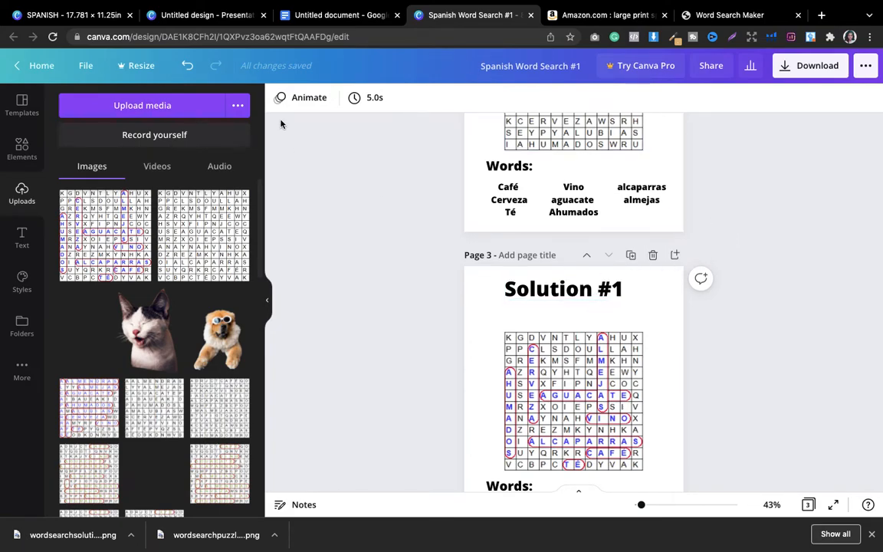
Look over the tutorial outline slide, the Spanish word list document and the book cover design.
left_click(77, 16)
key("ctrl+Tab")
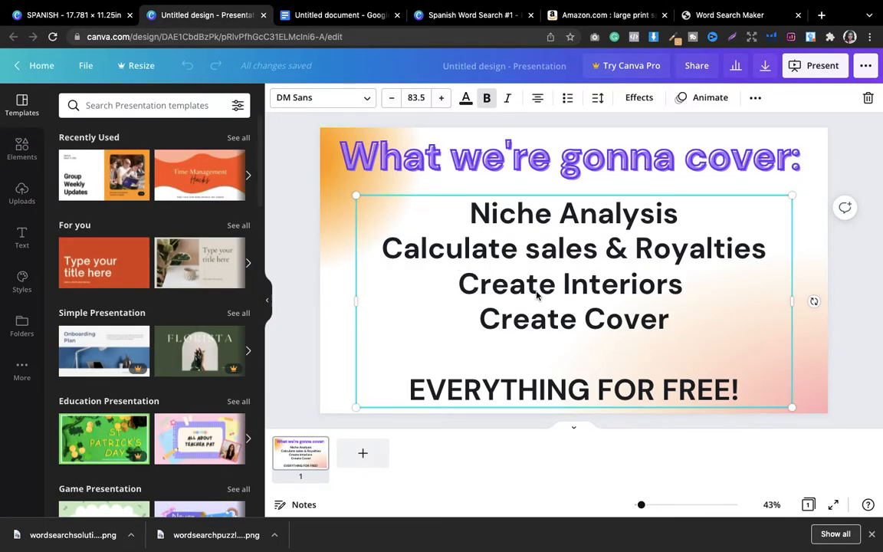
left_click(346, 17)
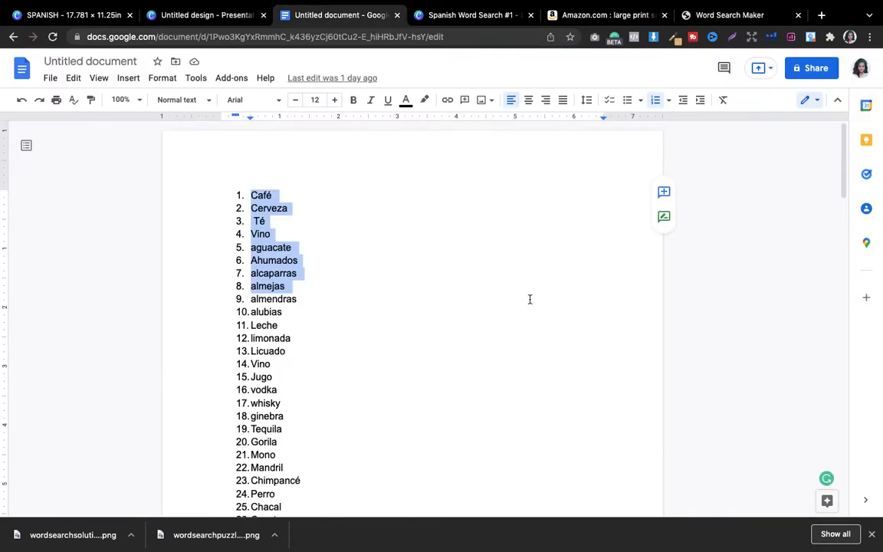
left_click(452, 288)
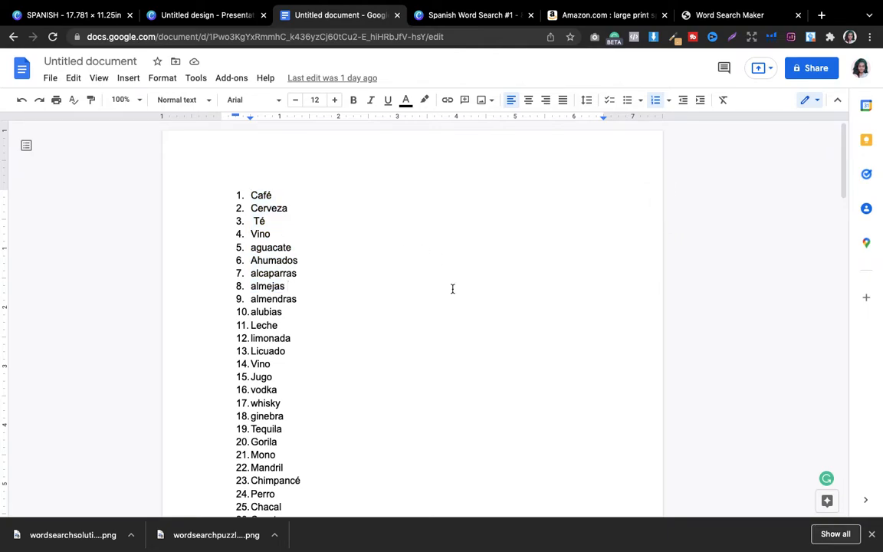
left_click(114, 17)
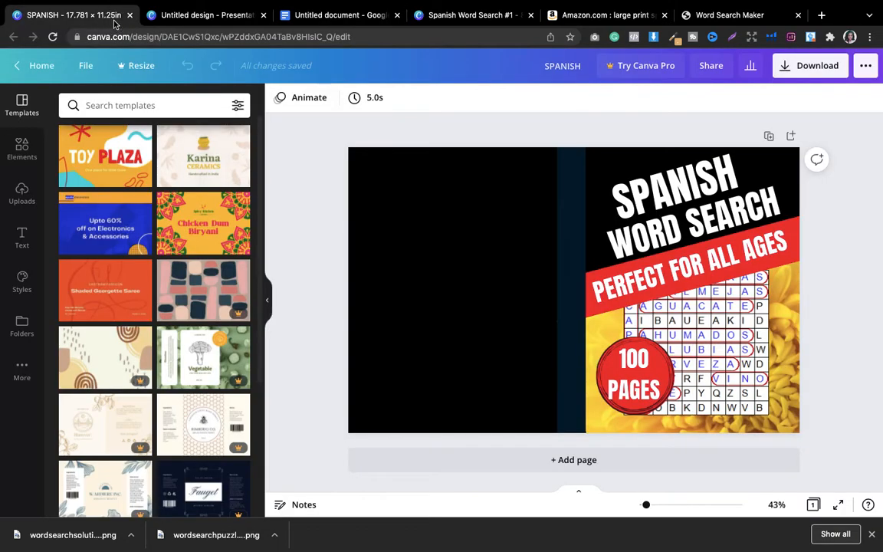
left_click(152, 16)
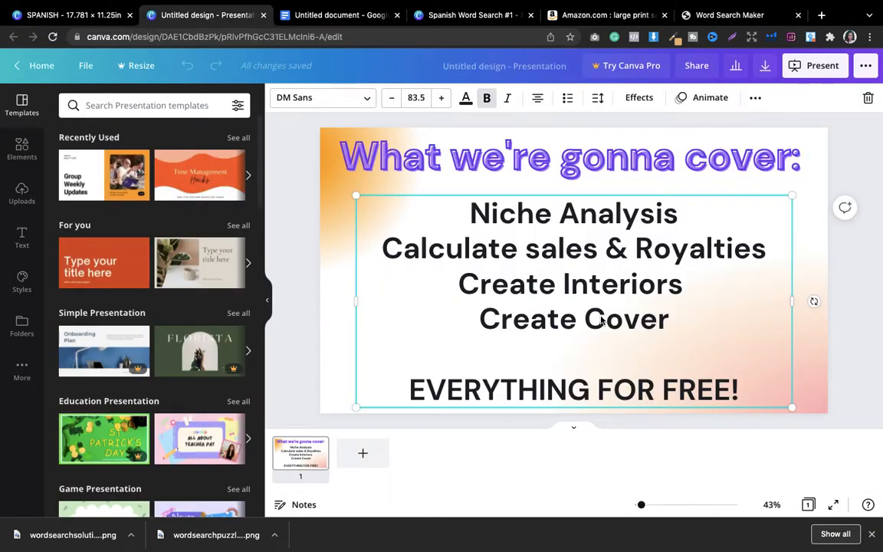
In the SPANISH cover design, change the page count in the front cover's round red badge to 80.
left_click(83, 11)
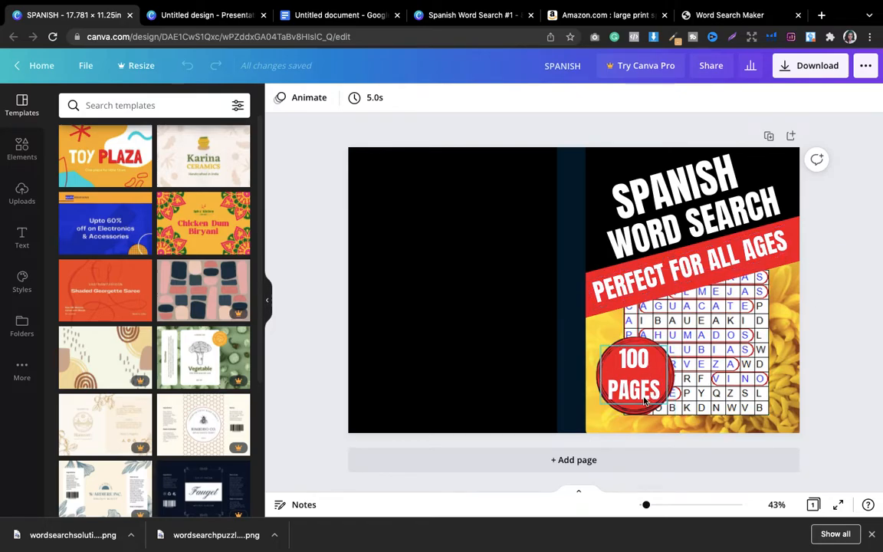
left_click(634, 369)
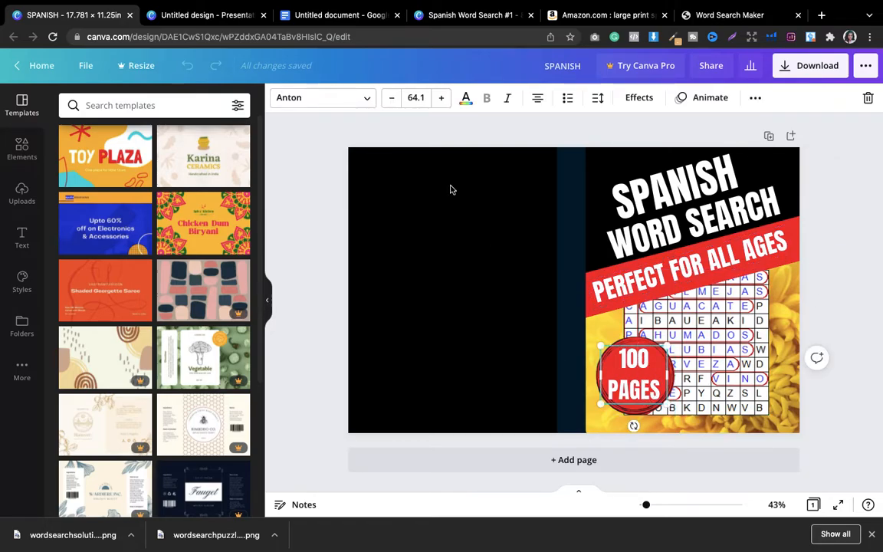
key("BackSpace")
key("BackSpace")
type("5")
key("BackSpace")
type("80")
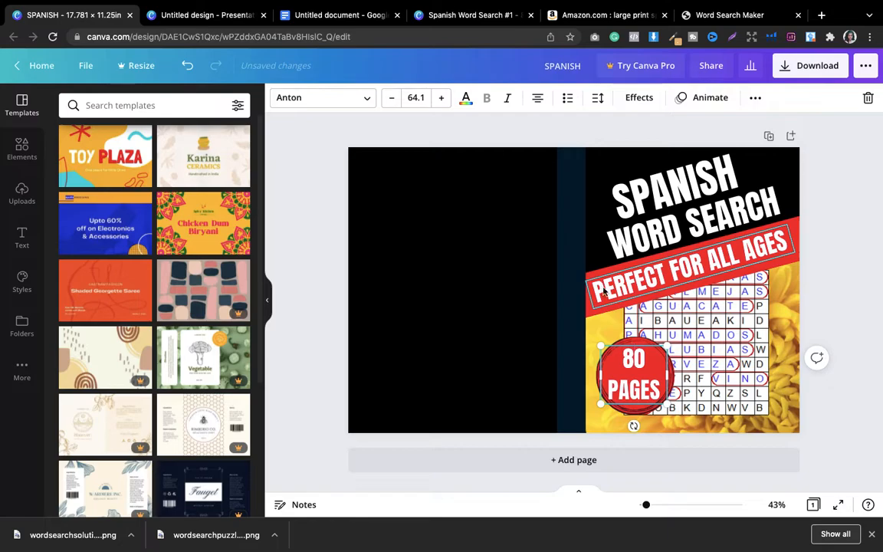
left_click(877, 321)
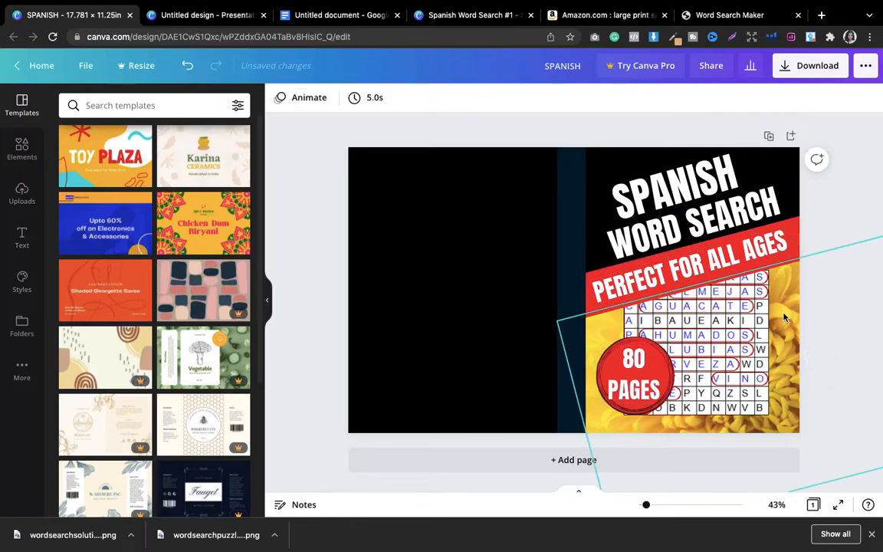
Try a magnifying-glass photo from a "maths" photo search as the front cover's background, and undo the replacement.
left_click(22, 148)
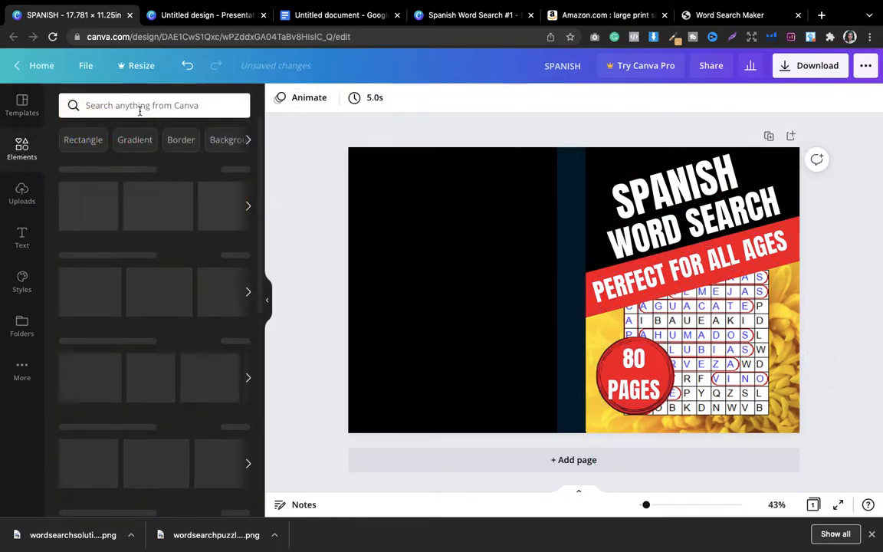
left_click(140, 107)
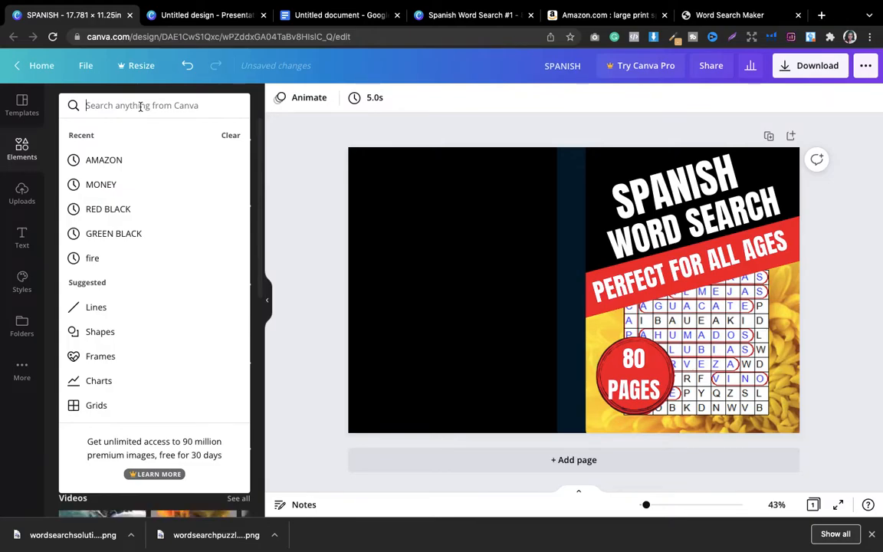
type("maths")
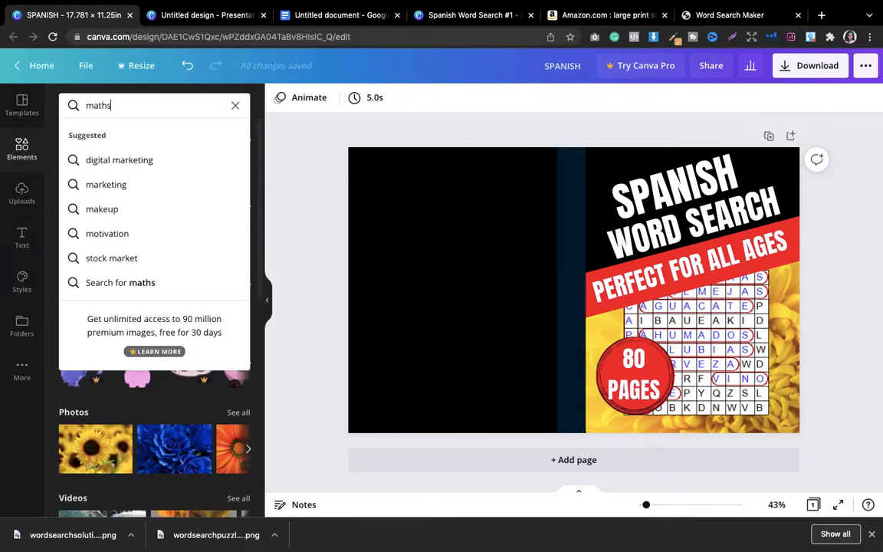
key("Return")
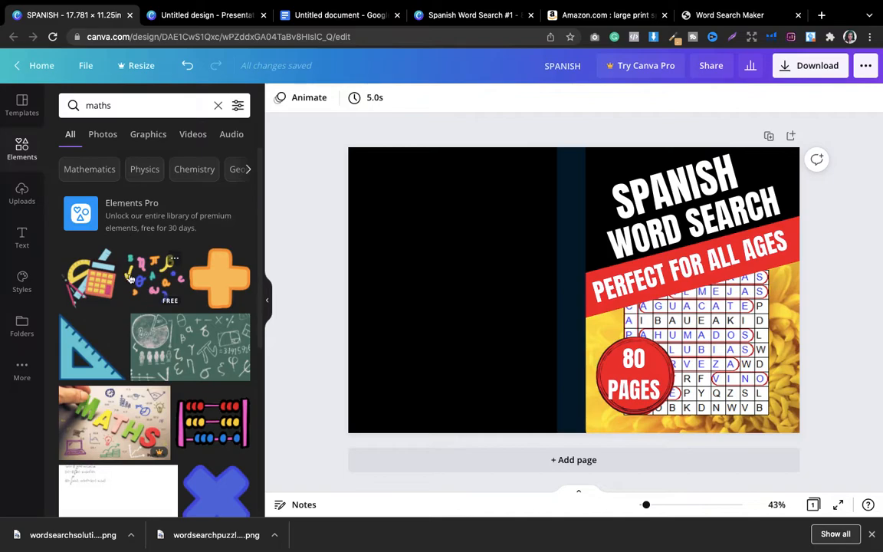
left_click(103, 135)
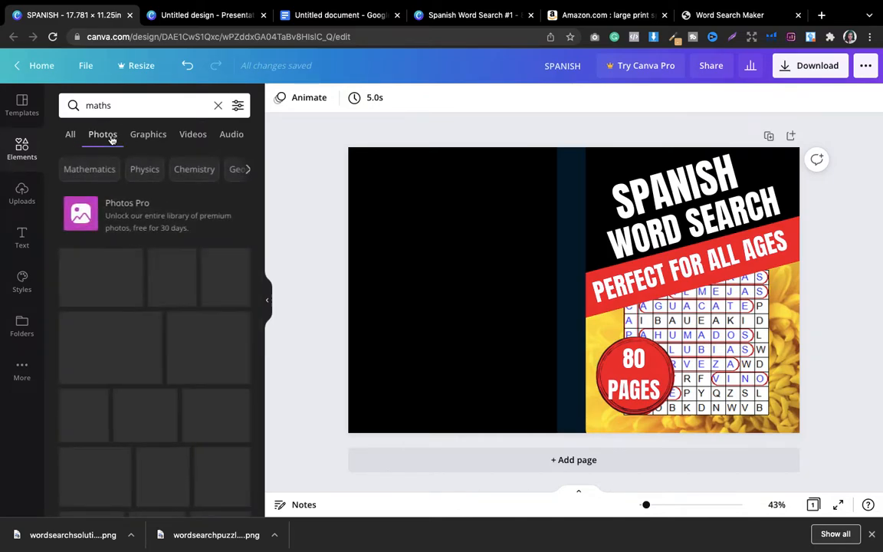
left_click_drag(198, 349, 771, 339)
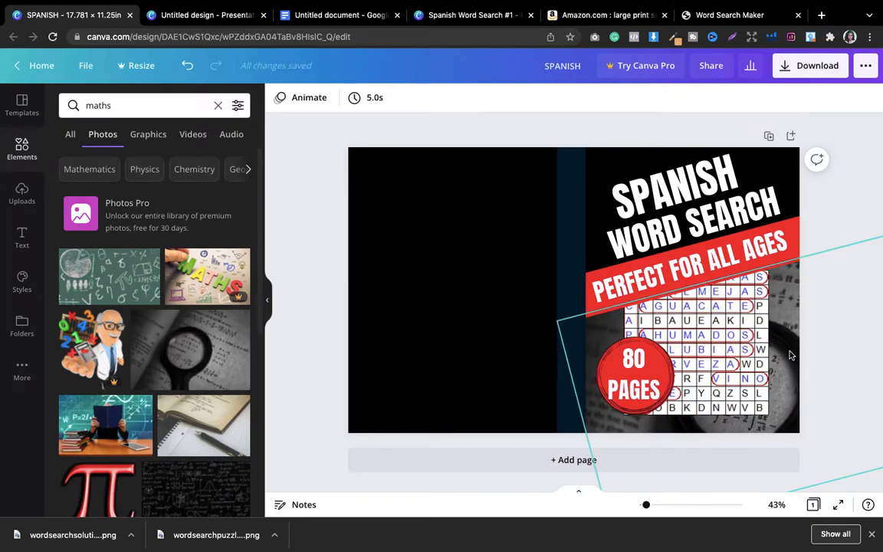
key("ctrl+z")
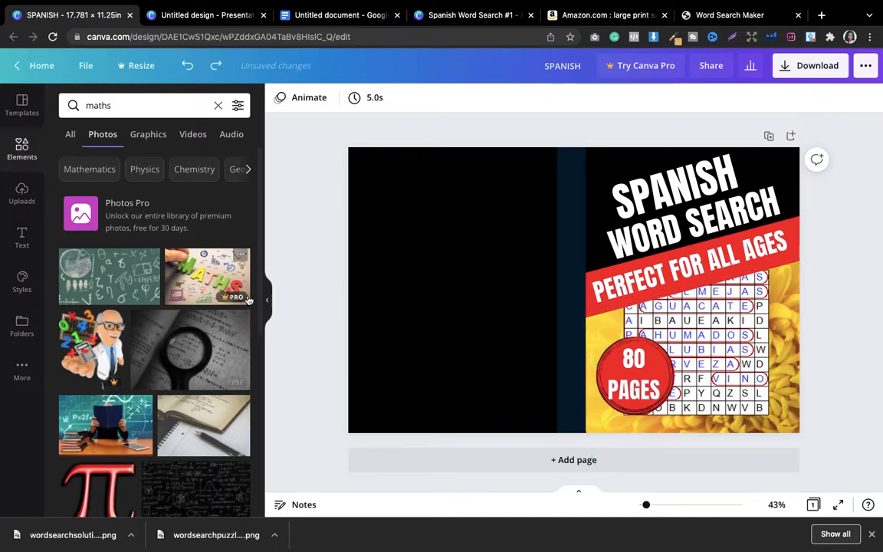
Browse more of the "maths" photos as background options and inspect the cover's black background.
left_click_drag(258, 295, 259, 345)
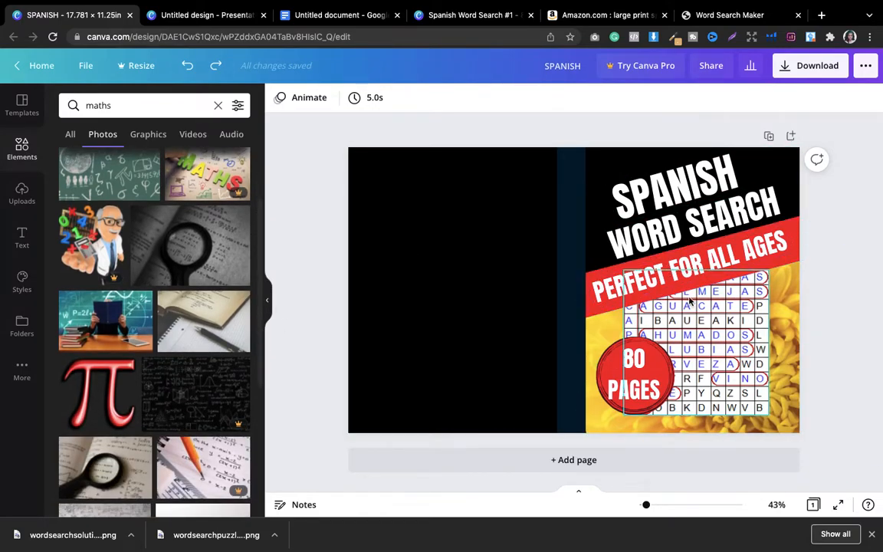
left_click_drag(260, 352, 260, 449)
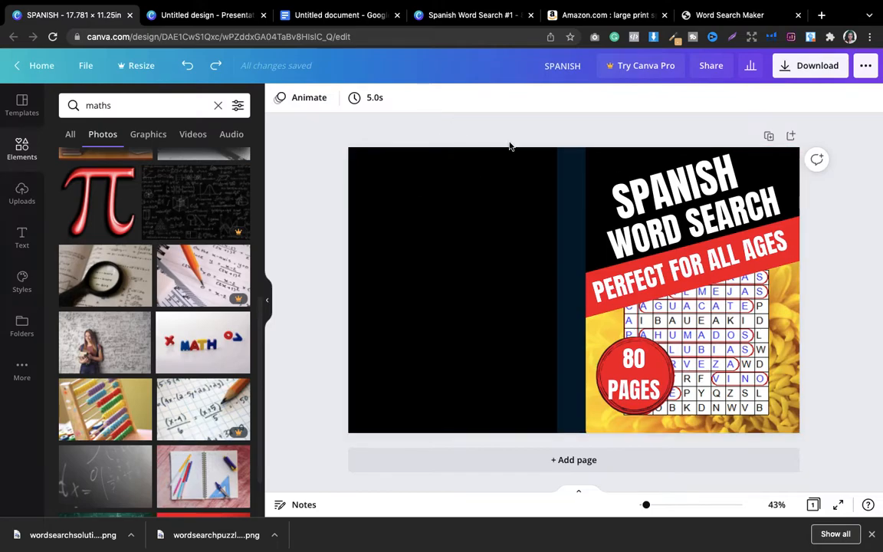
left_click(476, 215)
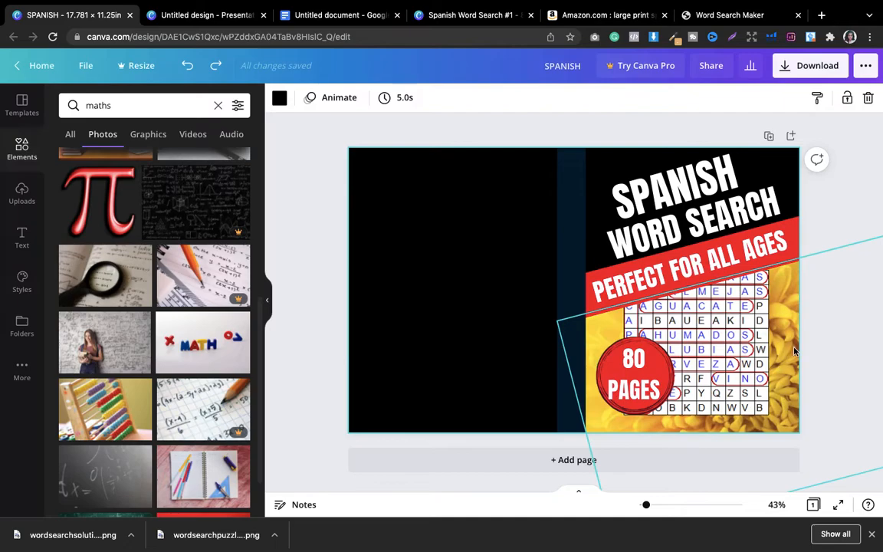
left_click(598, 127)
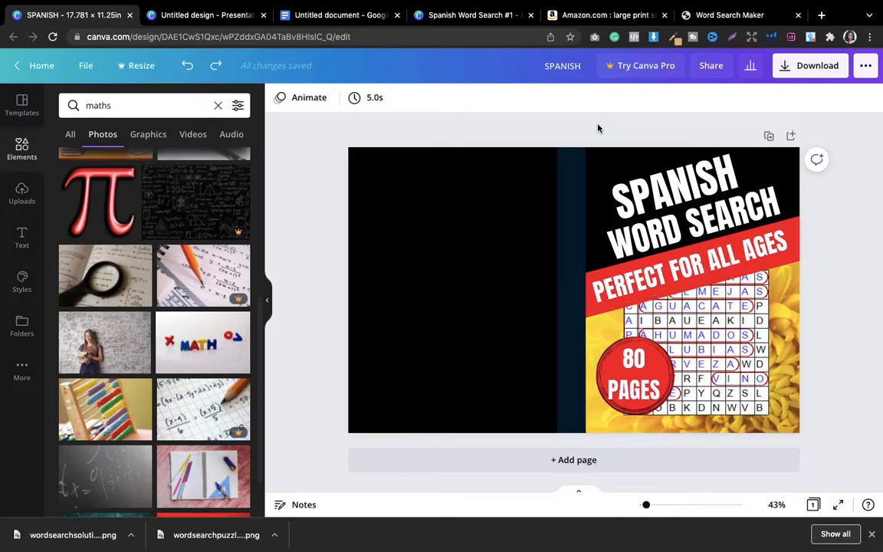
left_click(163, 22)
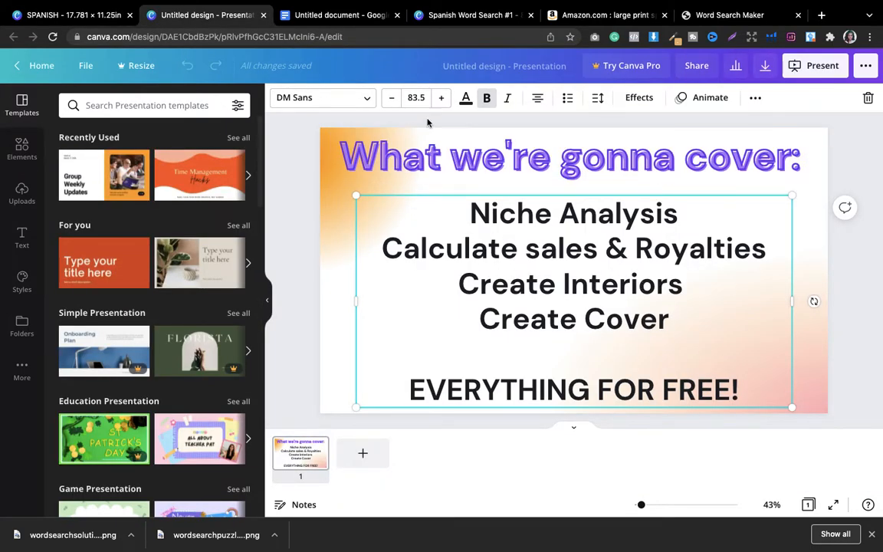
left_click(109, 21)
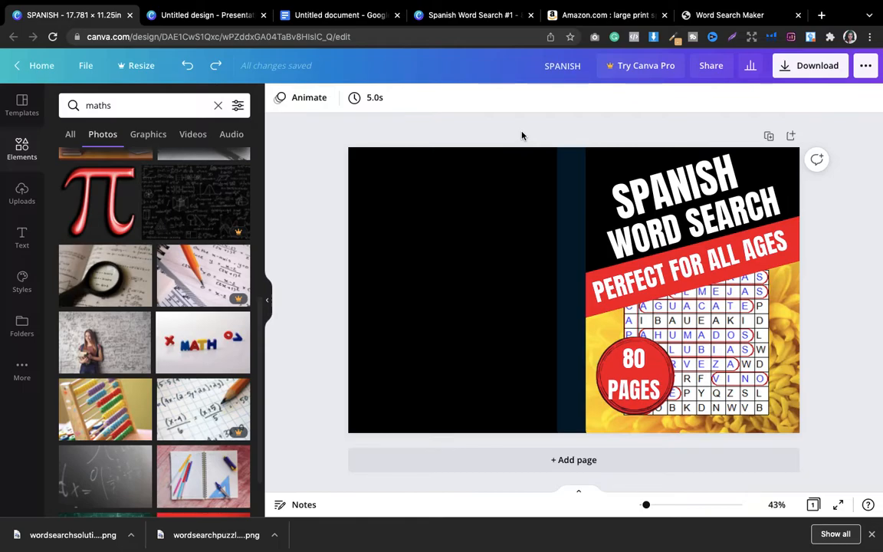
mouse_move(615, 4)
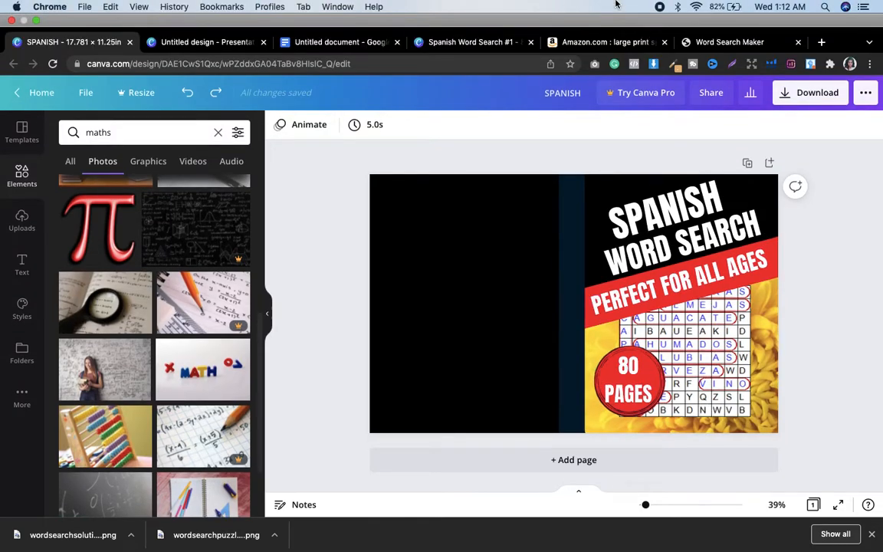